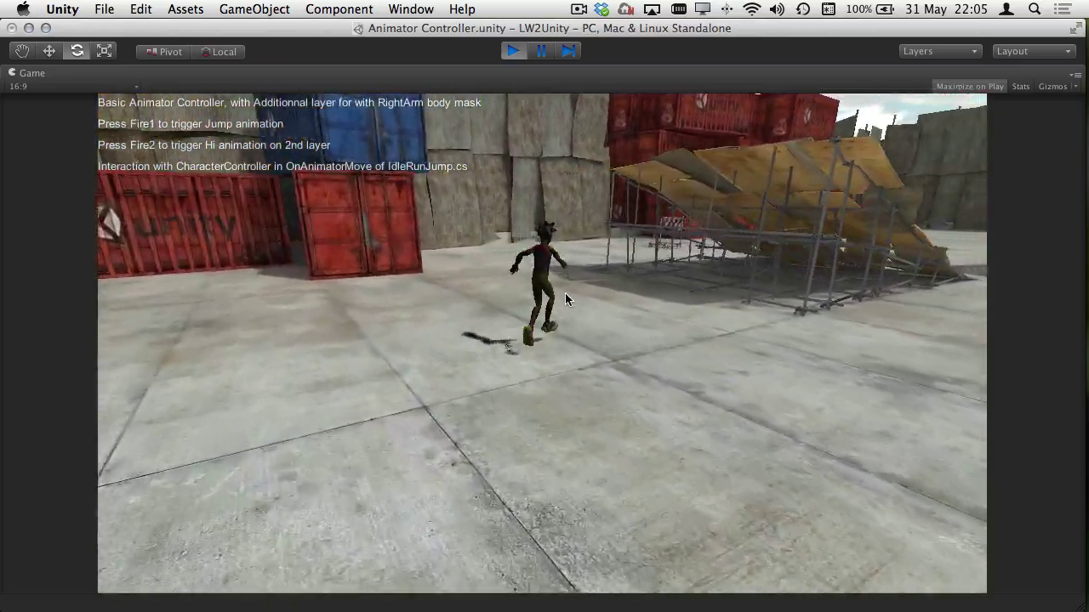
- Test the character in the running game by steering it and triggering its jump animation, and stop play mode
{"action": "left_click", "coordinate": [559, 282]}
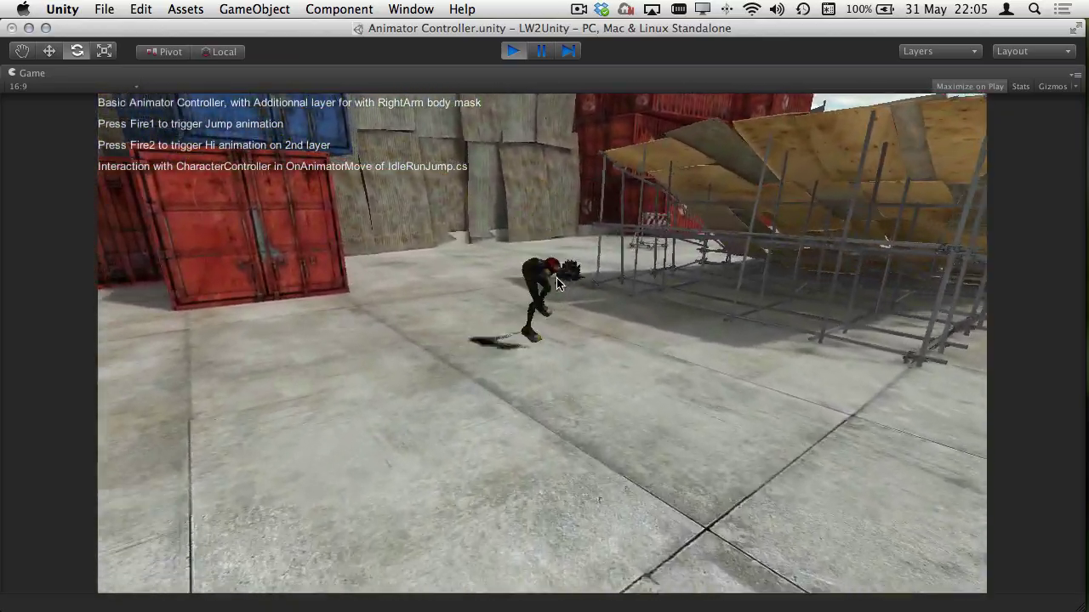
{"action": "key", "text": "a"}
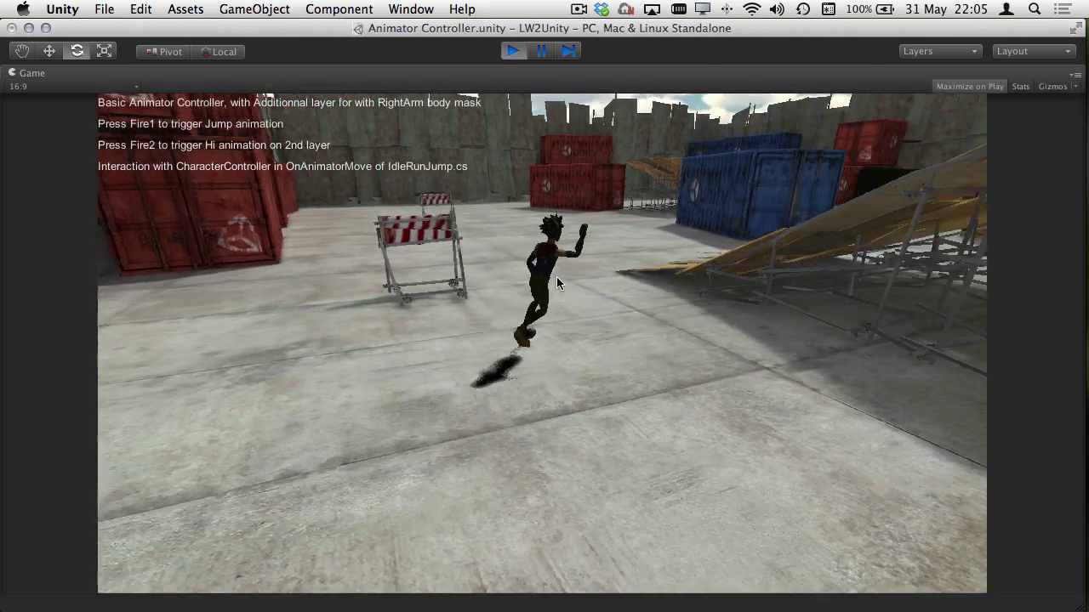
{"action": "left_click", "coordinate": [556, 277]}
{"action": "key", "text": "d"}
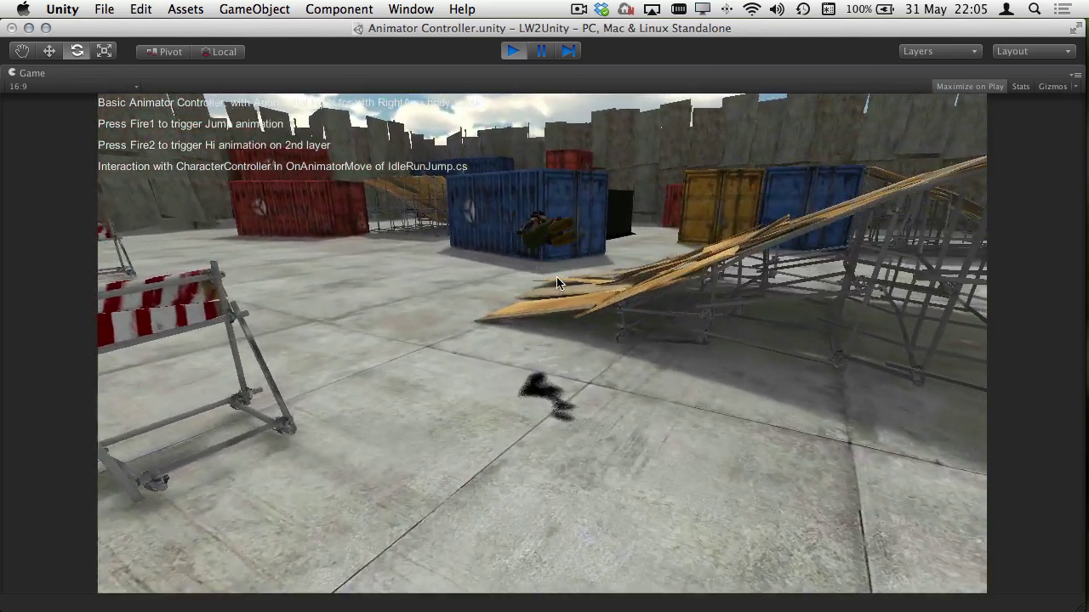
{"action": "key", "text": "super+p"}
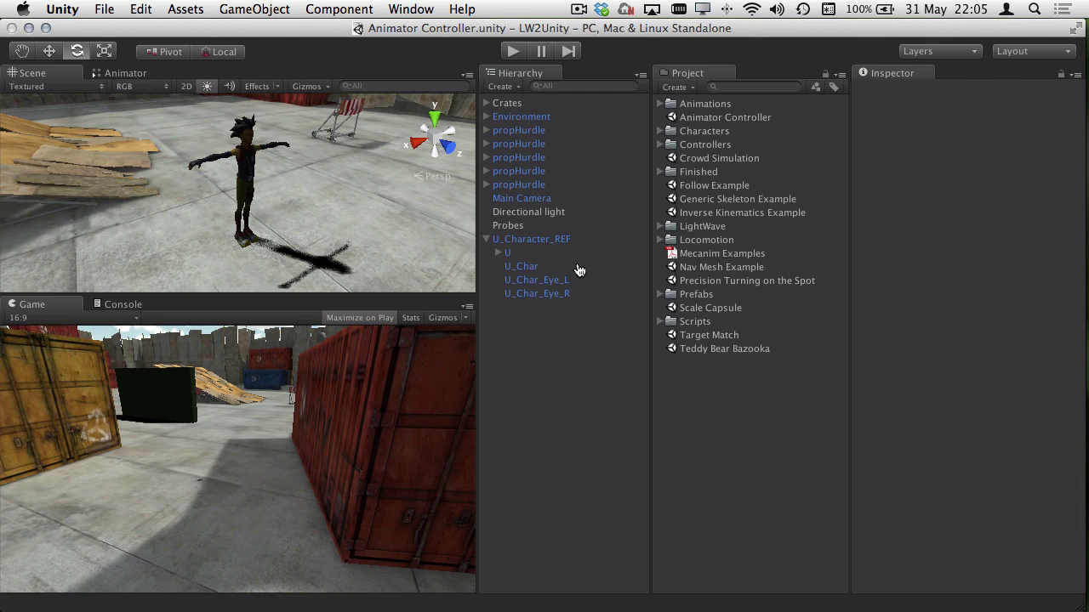
- Switch to LightWave Modeler and make Dude the current object instead of Gaarg
{"action": "key", "text": "super+Tab"}
{"action": "key", "text": "super+Tab"}
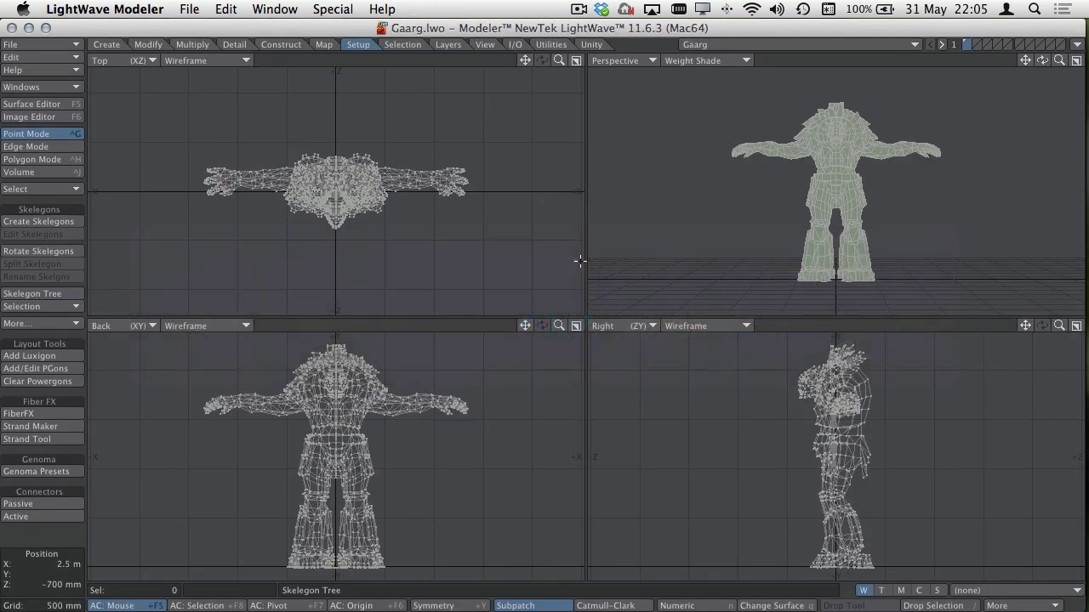
{"action": "left_click", "coordinate": [705, 44]}
{"action": "left_click", "coordinate": [719, 36]}
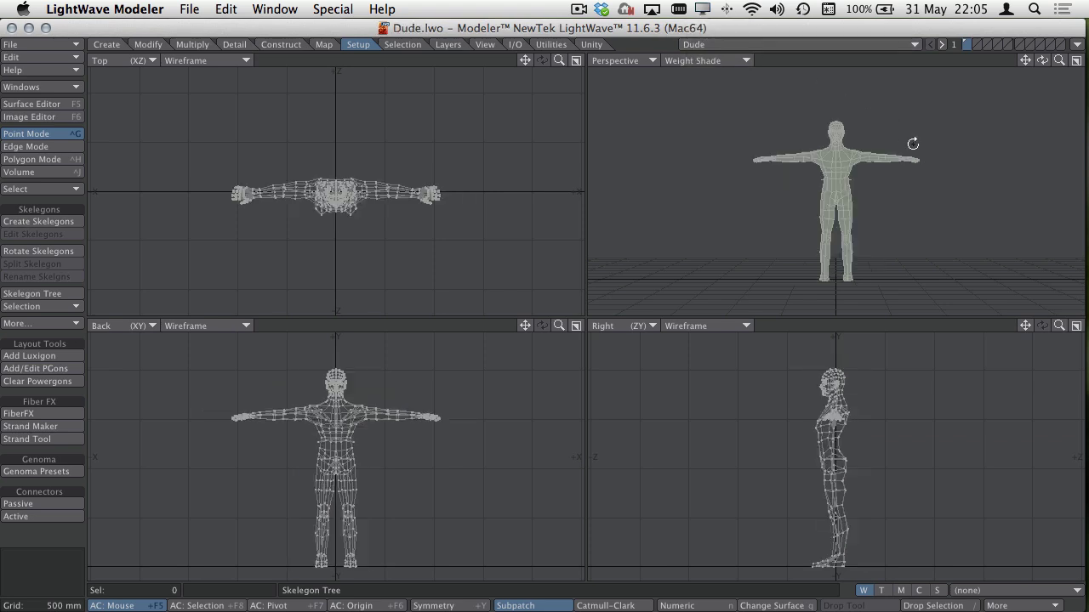
{"action": "left_click_drag", "start_coordinate": [912, 144], "coordinate": [844, 148], "text": "alt"}
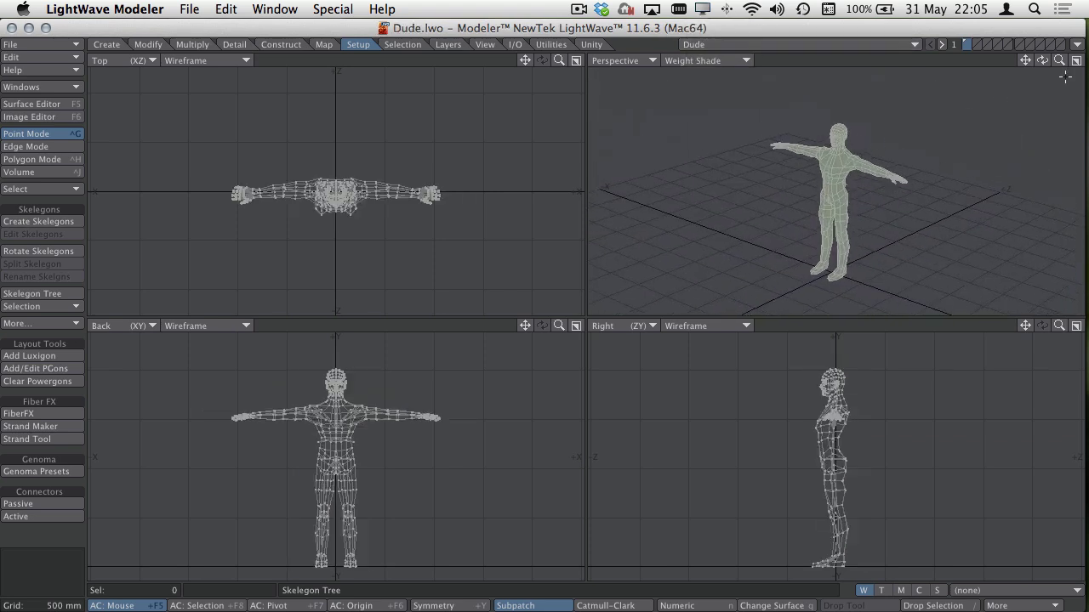
- Select all skelegons of the Dude object through the polygon statistics
{"action": "left_click", "coordinate": [990, 591]}
{"action": "key", "text": "ctrl+h"}
{"action": "key", "text": "w"}
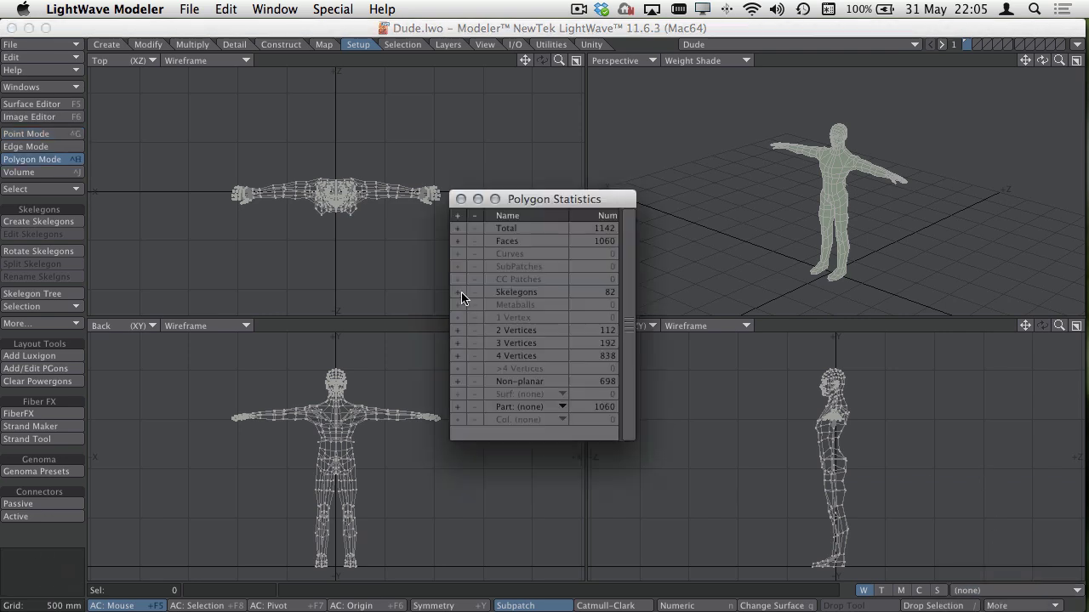
{"action": "left_click", "coordinate": [461, 292]}
{"action": "left_click", "coordinate": [460, 199]}
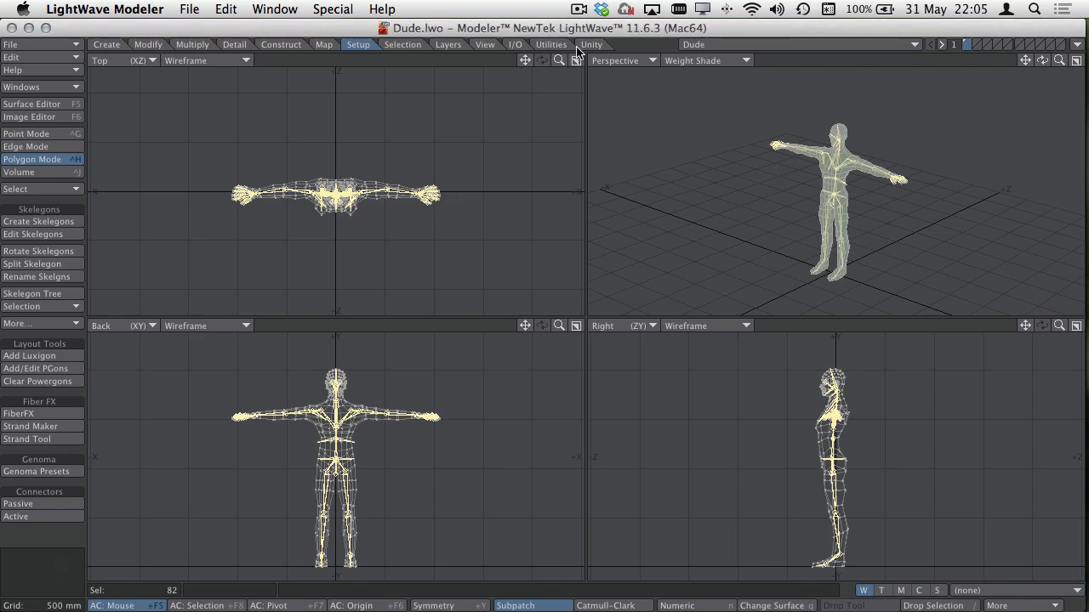
- Examine the Skelegon Tree's hierarchy and weight map assignments with the two Hips branches and the Spine branch collapsed, and close it
{"action": "left_click_drag", "start_coordinate": [561, 60], "coordinate": [697, 60]}
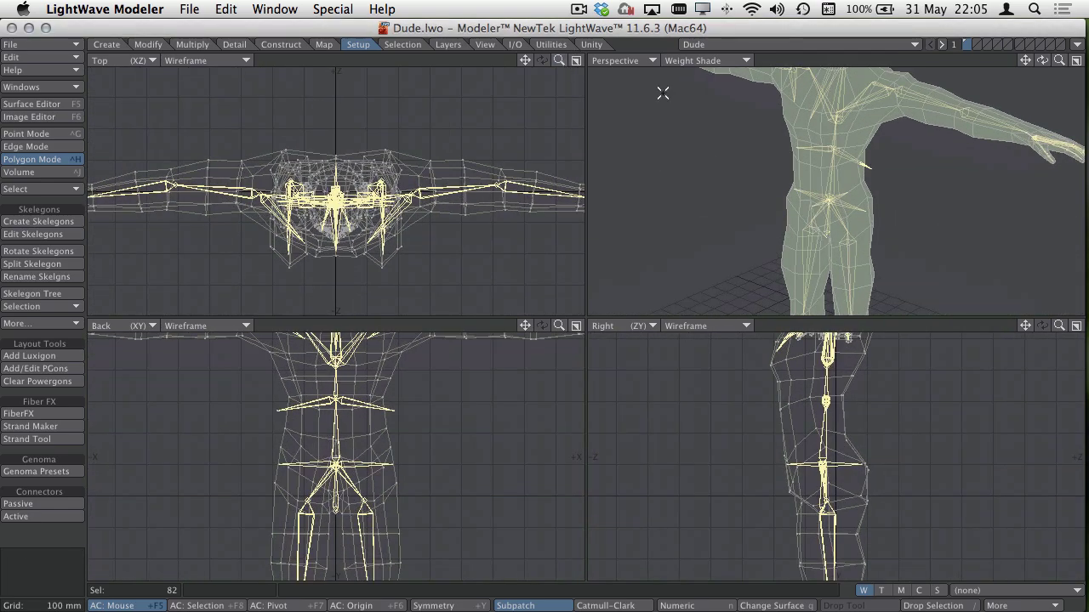
{"action": "left_click_drag", "start_coordinate": [898, 207], "coordinate": [898, 156], "text": "alt+shift"}
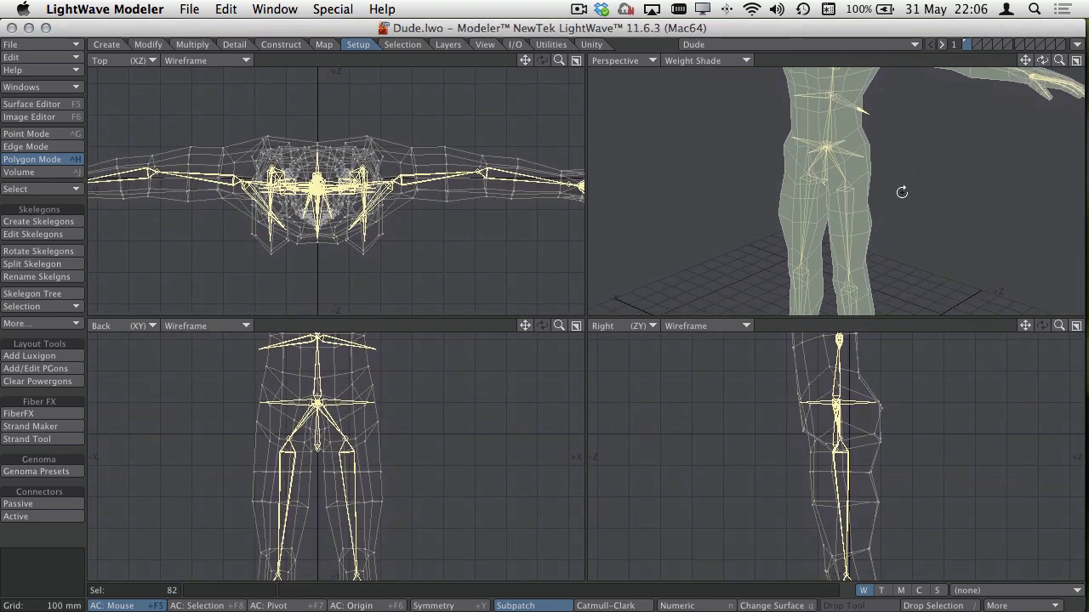
{"action": "left_click", "coordinate": [30, 293]}
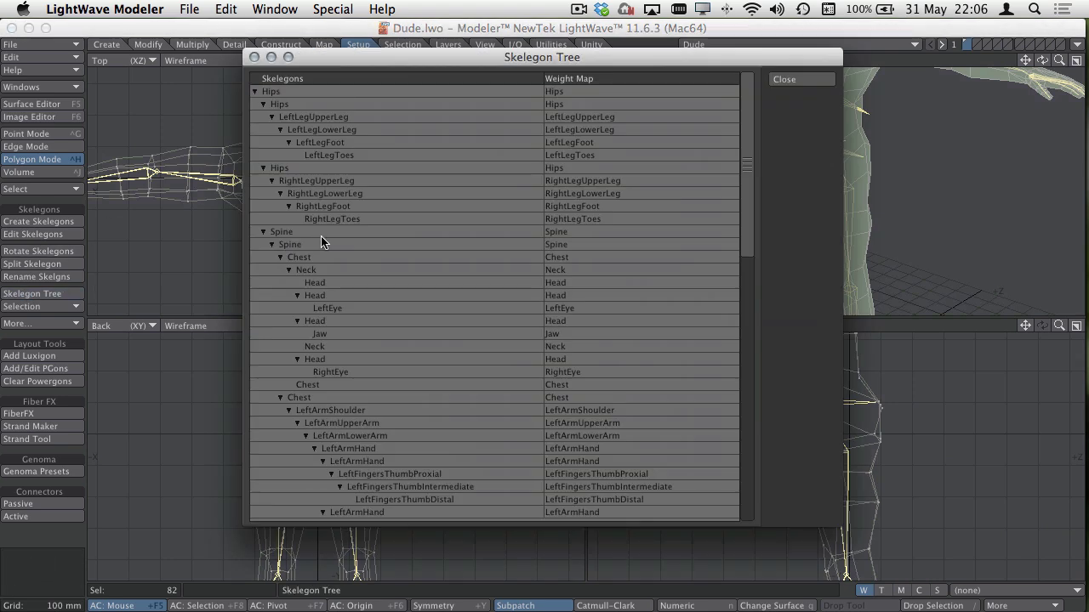
{"action": "left_click", "coordinate": [263, 105]}
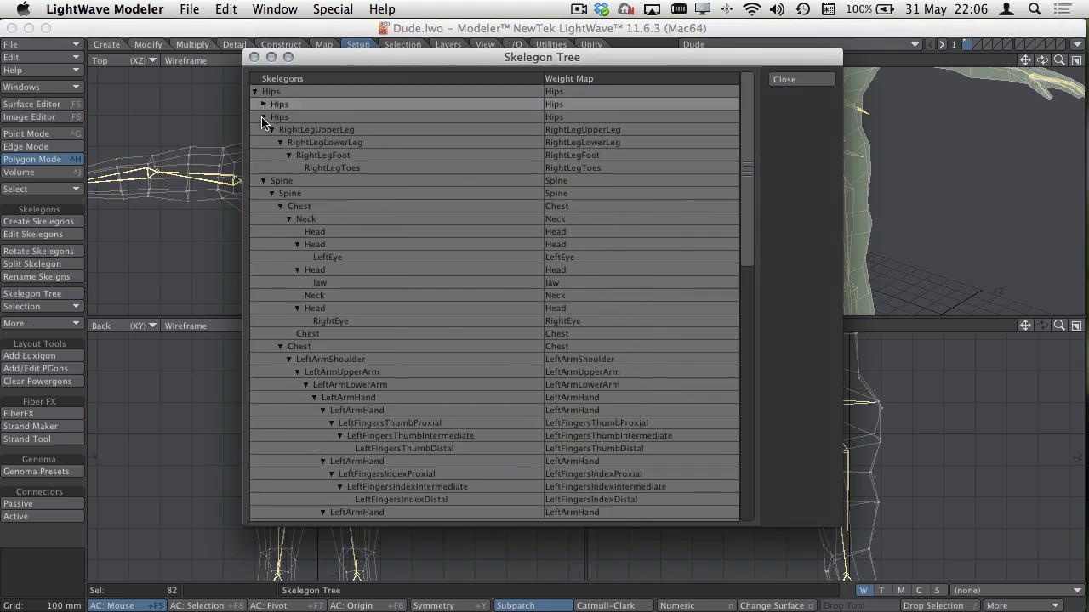
{"action": "left_click", "coordinate": [262, 117]}
{"action": "left_click", "coordinate": [263, 130]}
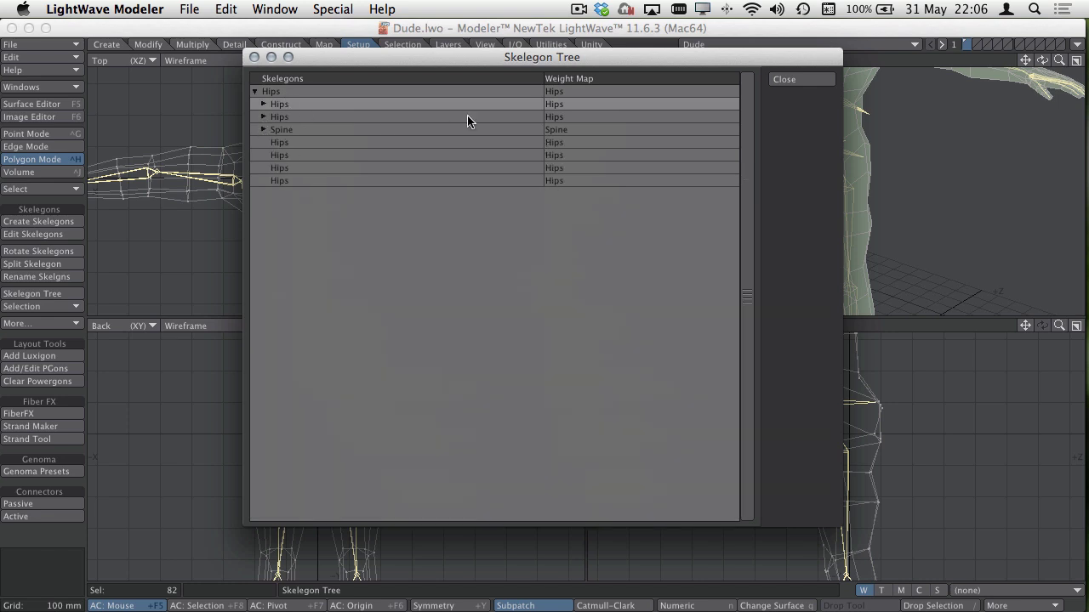
{"action": "left_click", "coordinate": [563, 89]}
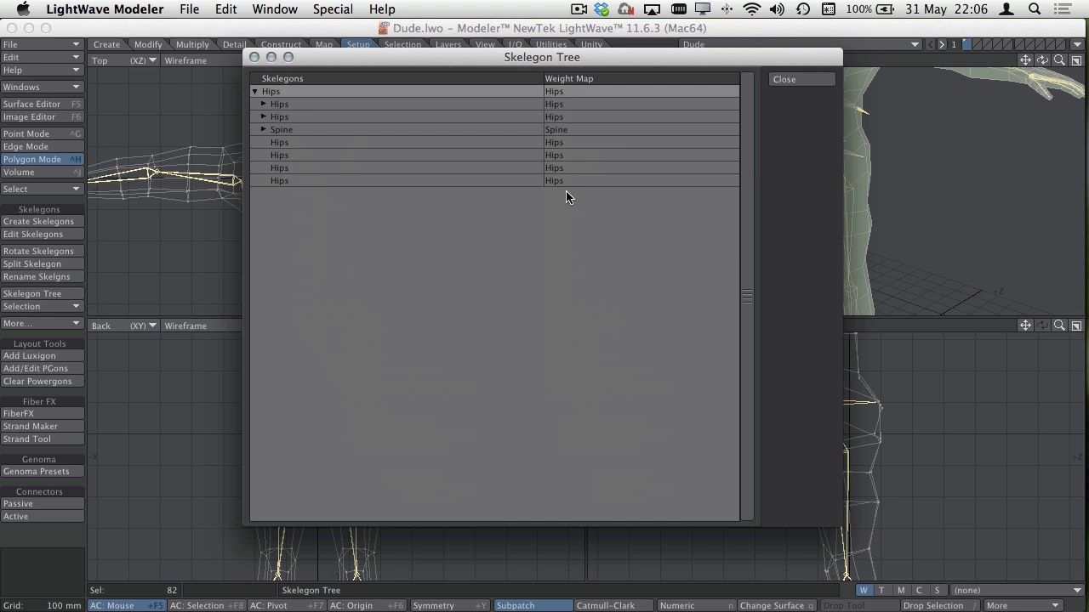
{"action": "left_click", "coordinate": [801, 81]}
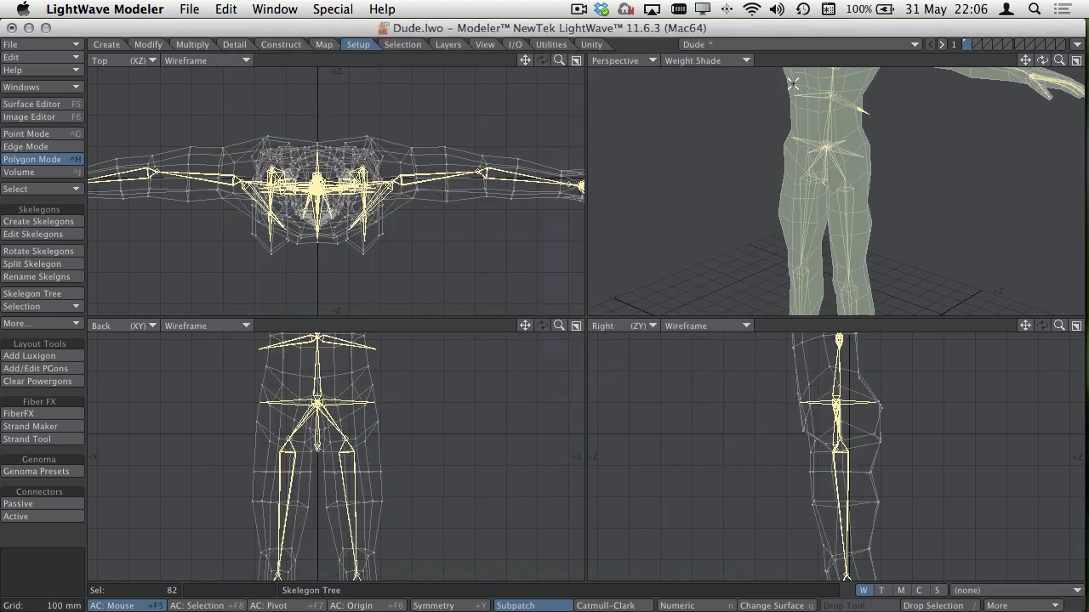
- Drop the skelegon selection and open Vertex Paint on the Dude without renaming the duplicate bone weight names
{"action": "left_click", "coordinate": [322, 46]}
{"action": "key", "text": "/"}
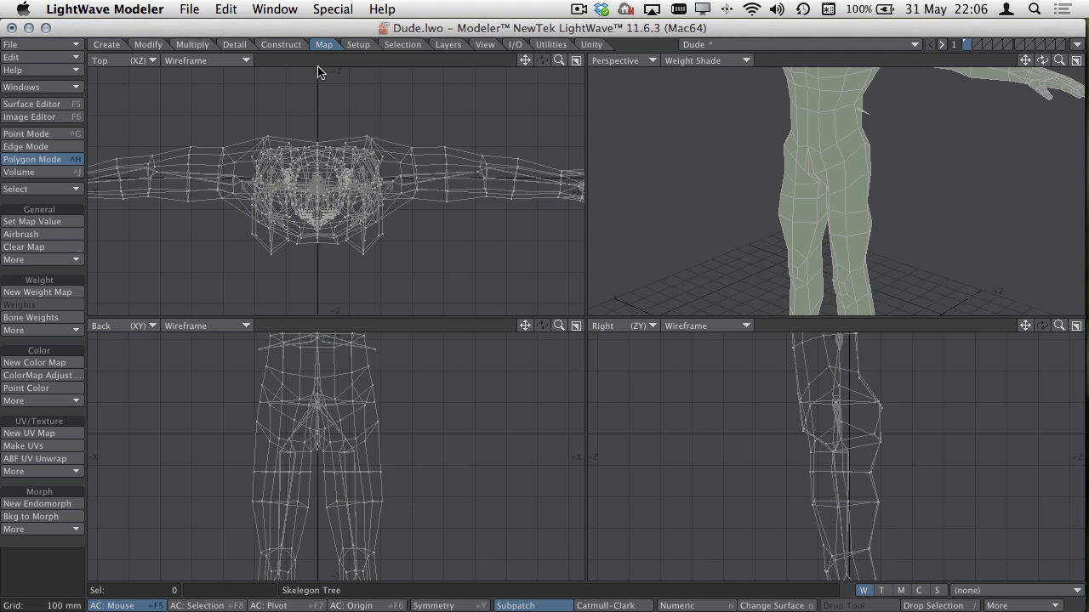
{"action": "left_click", "coordinate": [41, 401]}
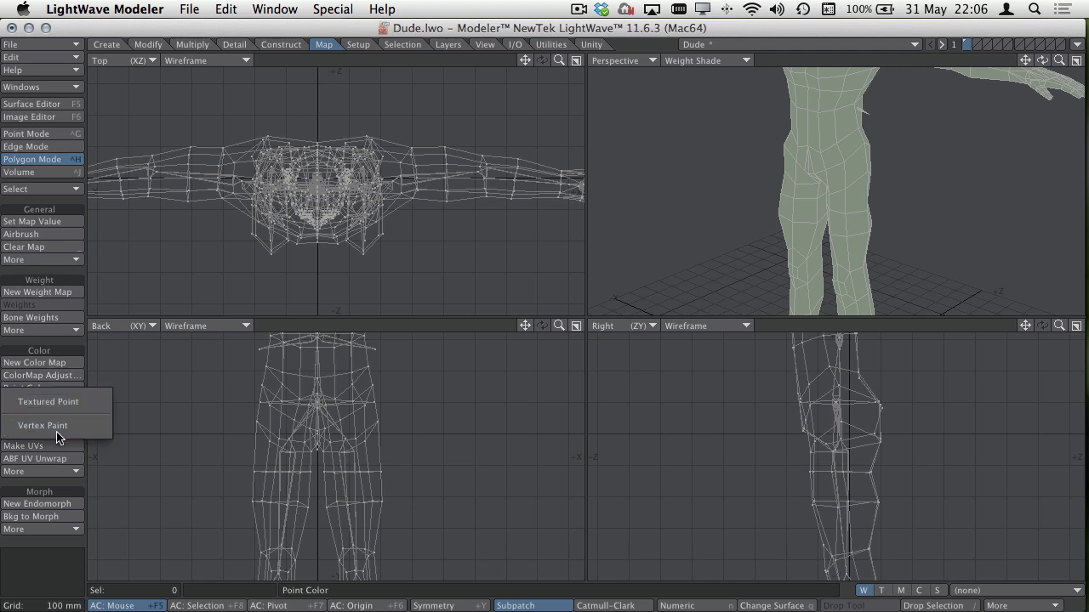
{"action": "left_click", "coordinate": [303, 308]}
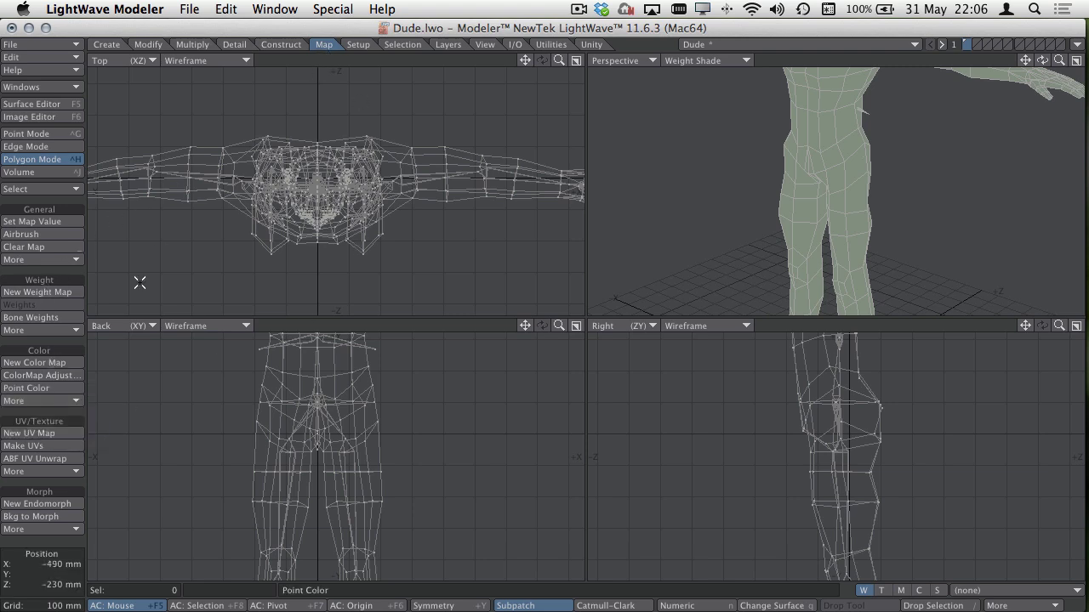
{"action": "left_click", "coordinate": [47, 401]}
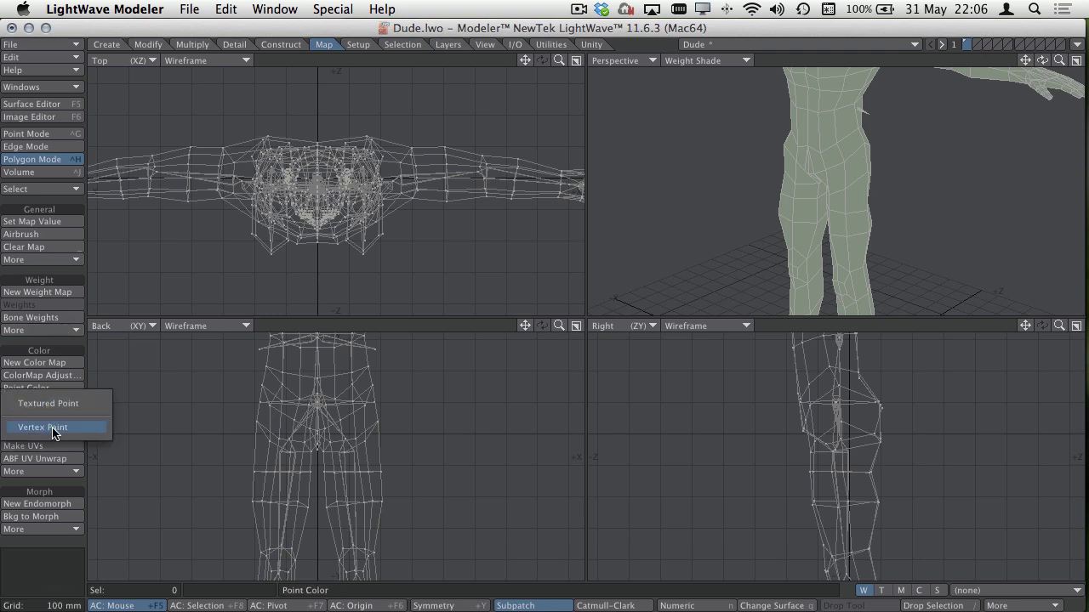
{"action": "left_click", "coordinate": [48, 430]}
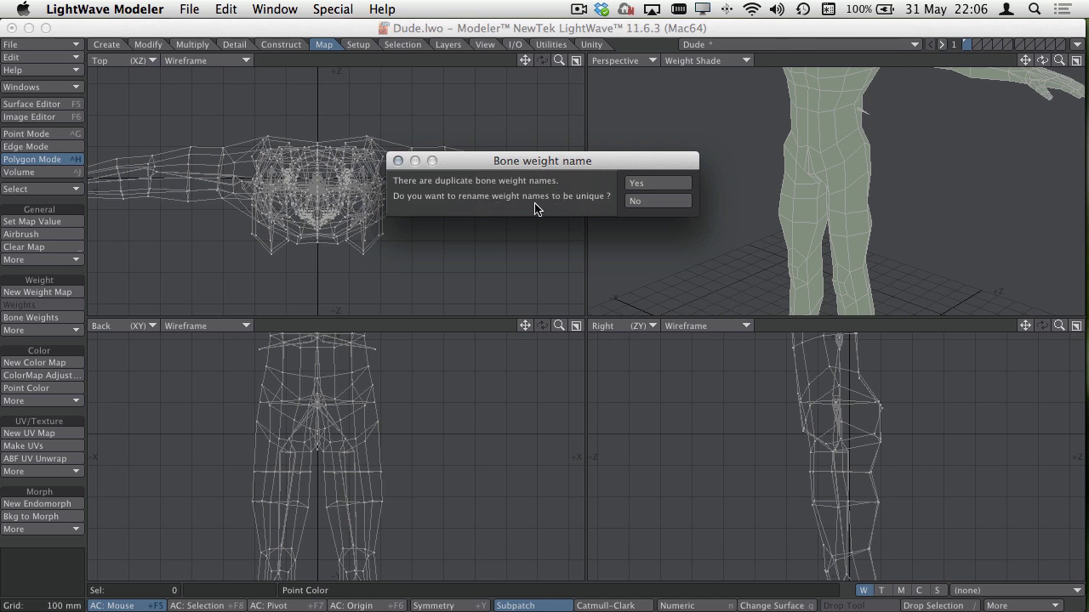
{"action": "left_click", "coordinate": [652, 201]}
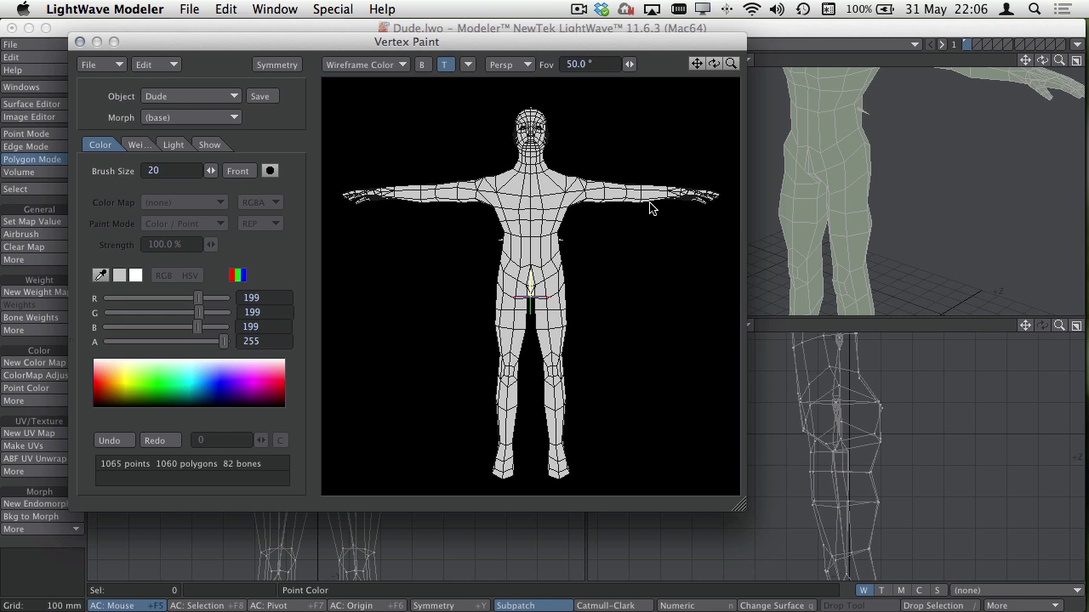
- Calculate the bone weights for the Dude with the falloff set to Distance ^ 4
{"action": "left_click", "coordinate": [137, 145]}
{"action": "left_click", "coordinate": [172, 207]}
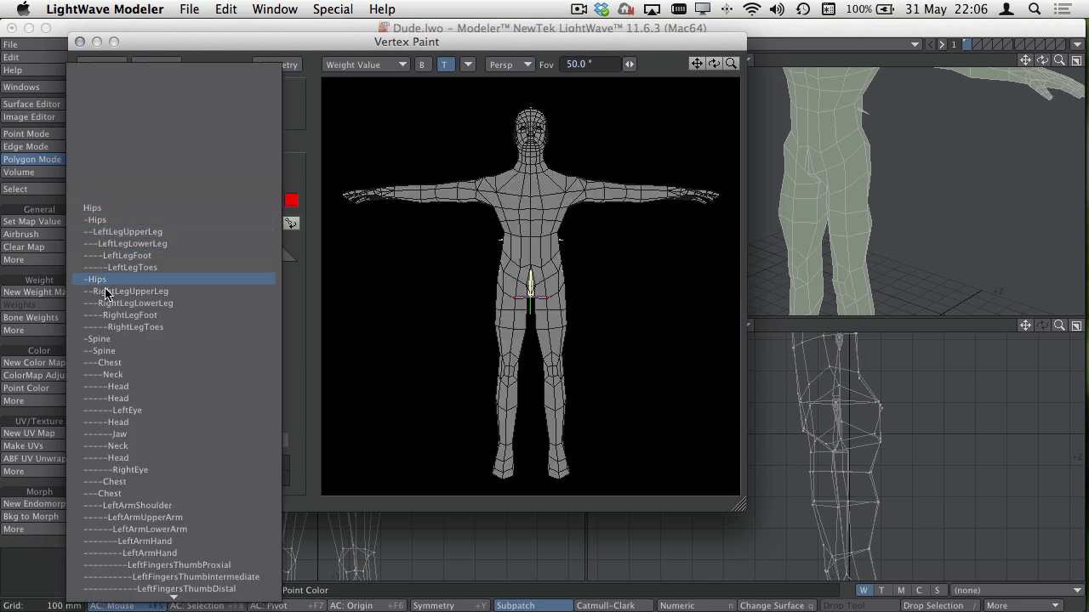
{"action": "left_click", "coordinate": [288, 171]}
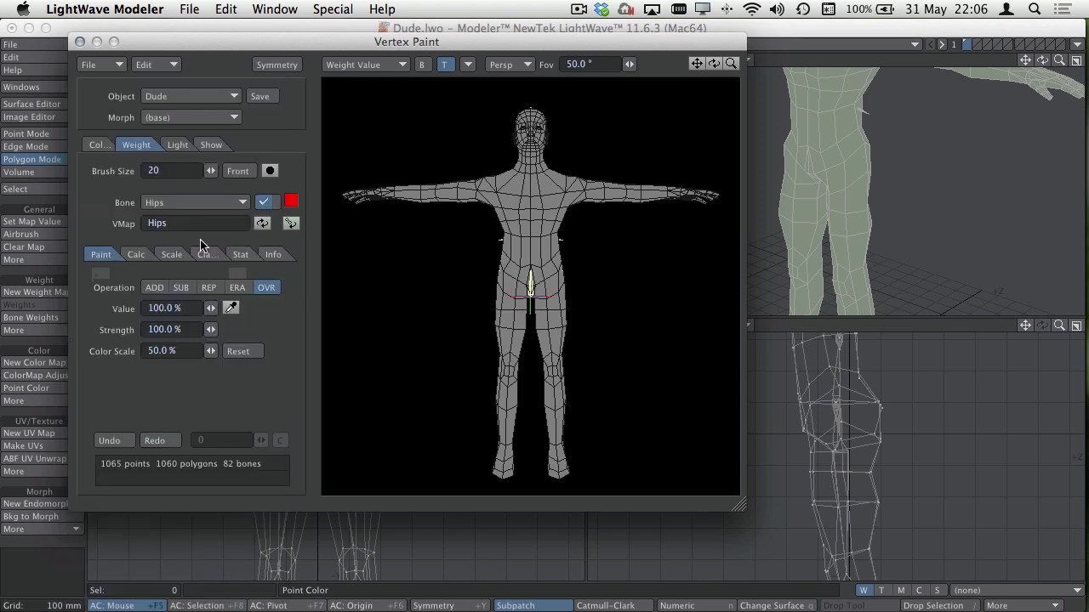
{"action": "left_click", "coordinate": [136, 254]}
{"action": "left_click", "coordinate": [192, 289]}
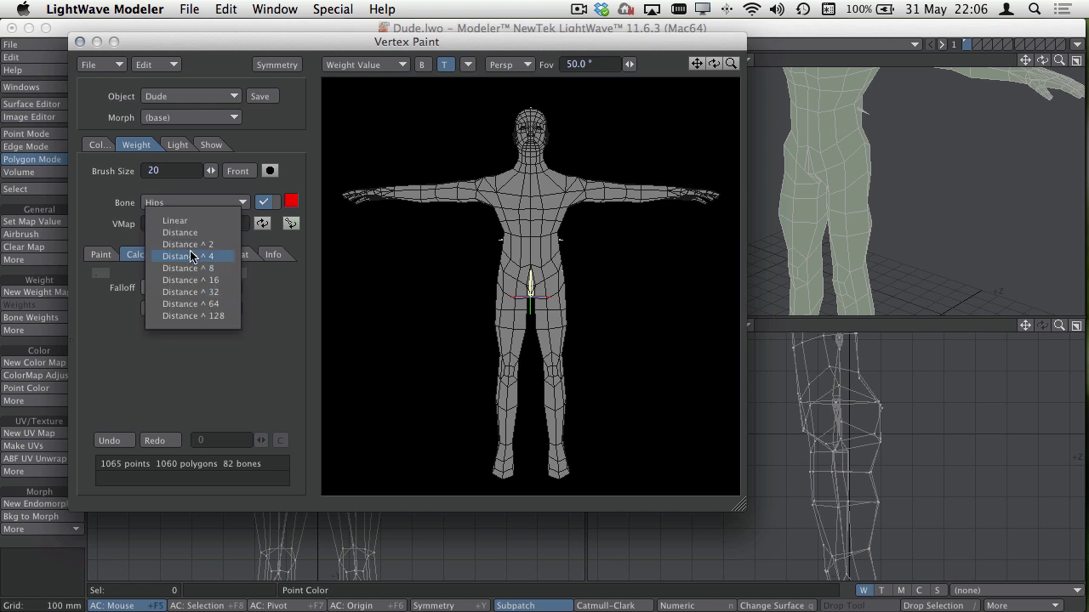
{"action": "left_click", "coordinate": [192, 256]}
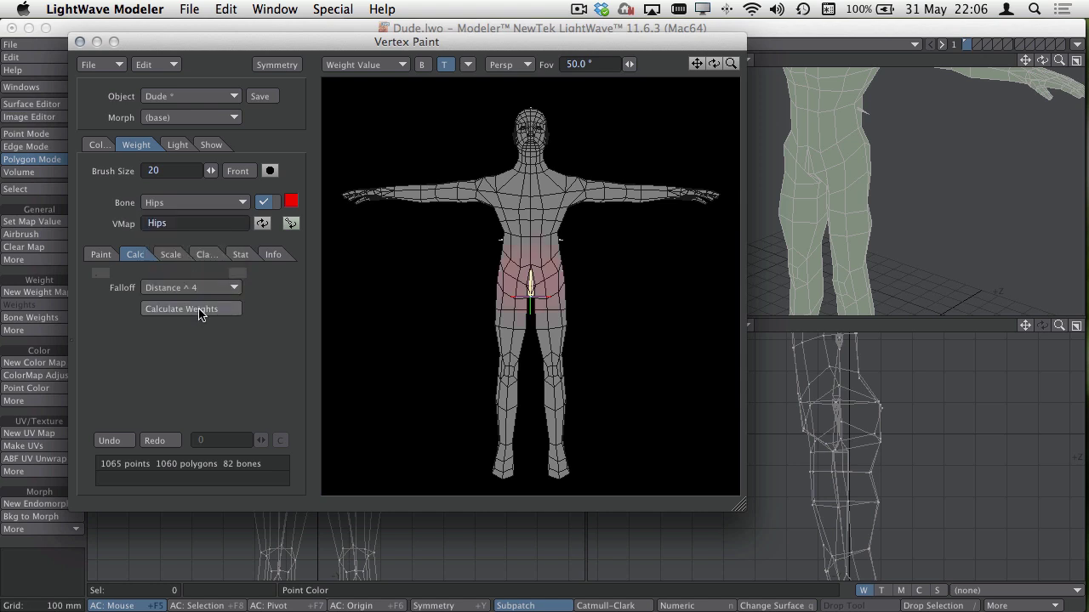
- Close Vertex Paint with the VMAP changes saved, and display the Hips weight map on the model
{"action": "left_click", "coordinate": [79, 42]}
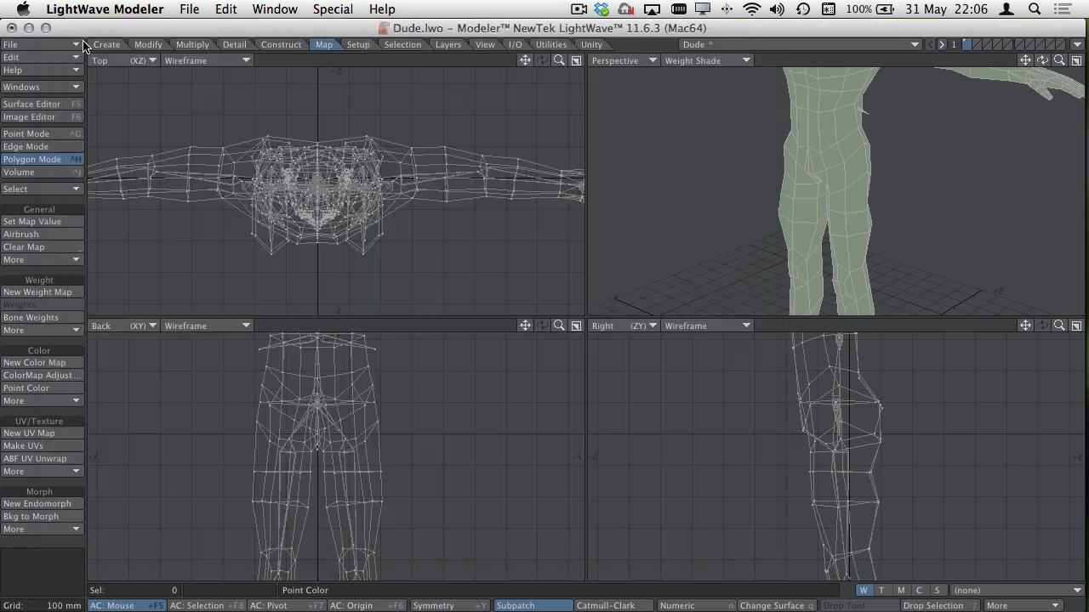
{"action": "left_click", "coordinate": [580, 186]}
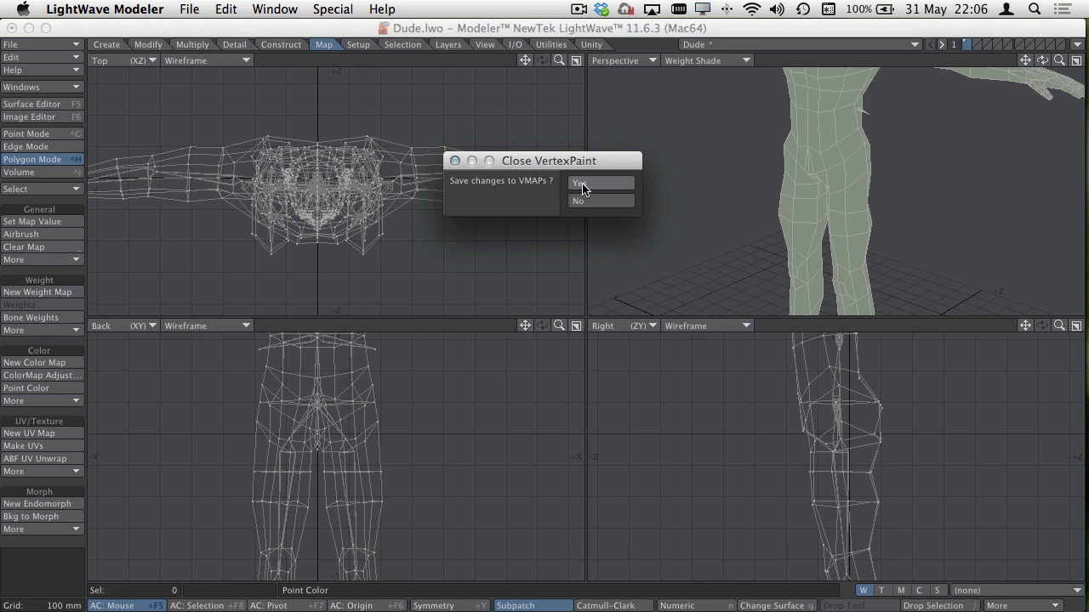
{"action": "left_click", "coordinate": [1001, 590]}
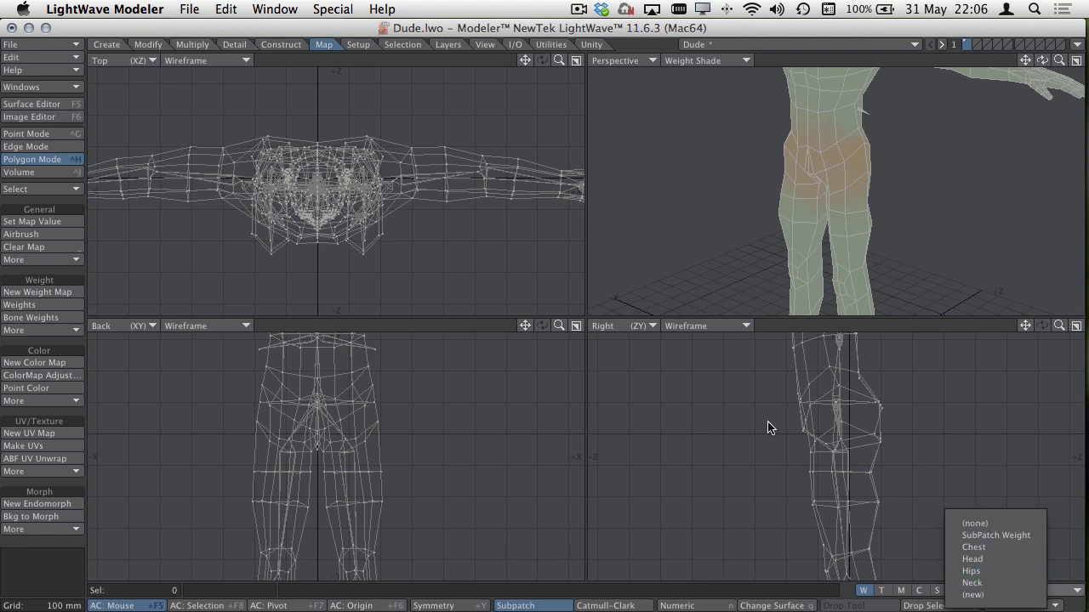
{"action": "left_click", "coordinate": [739, 423]}
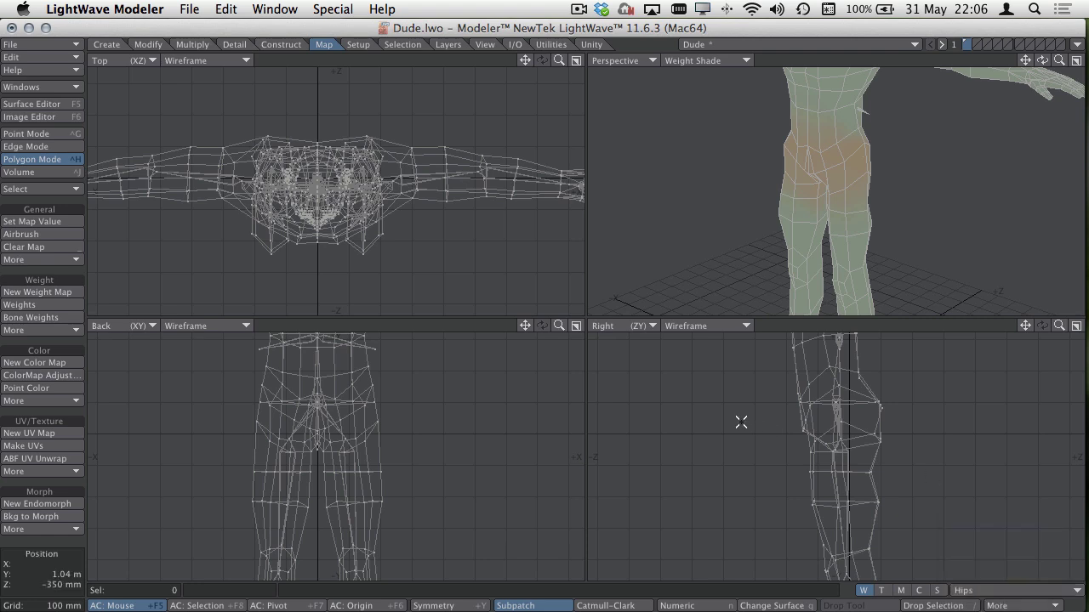
- Reopen Vertex Paint on the Dude and have the duplicate bone weight names renamed to be unique
{"action": "left_click", "coordinate": [35, 405]}
{"action": "left_click", "coordinate": [36, 401]}
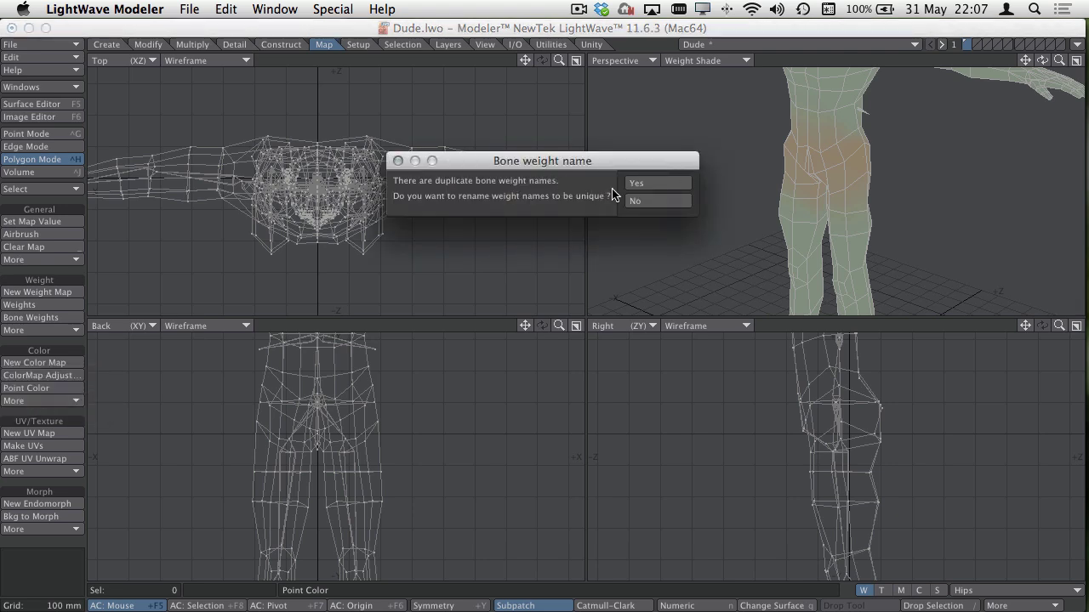
{"action": "left_click", "coordinate": [640, 184]}
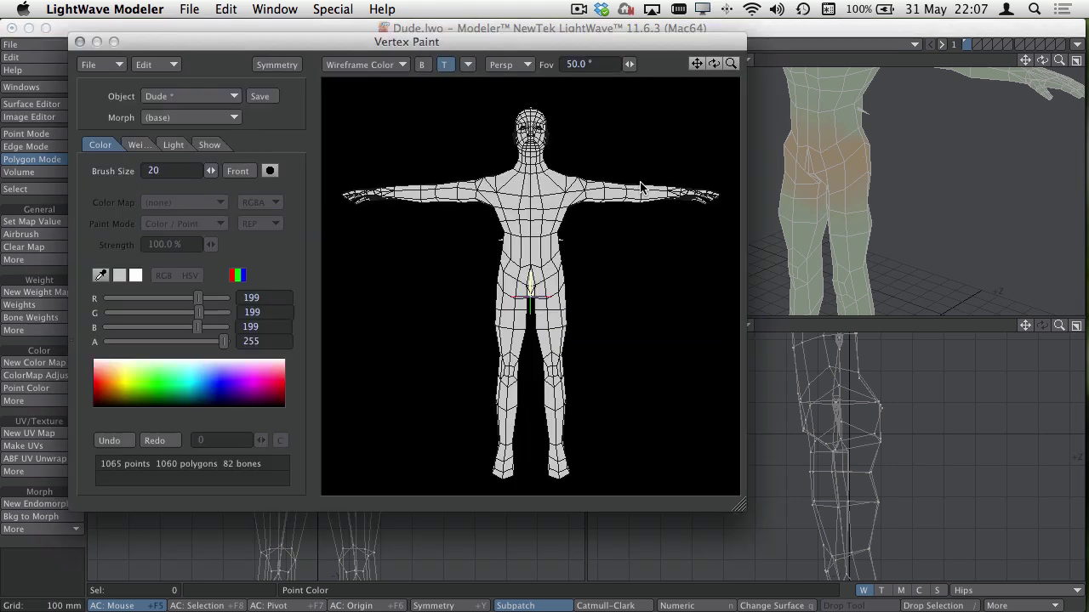
- Calculate the Dude's bone weights with Distance ^ 4 falloff and close Vertex Paint, saving the VMAP changes
{"action": "left_click", "coordinate": [137, 144]}
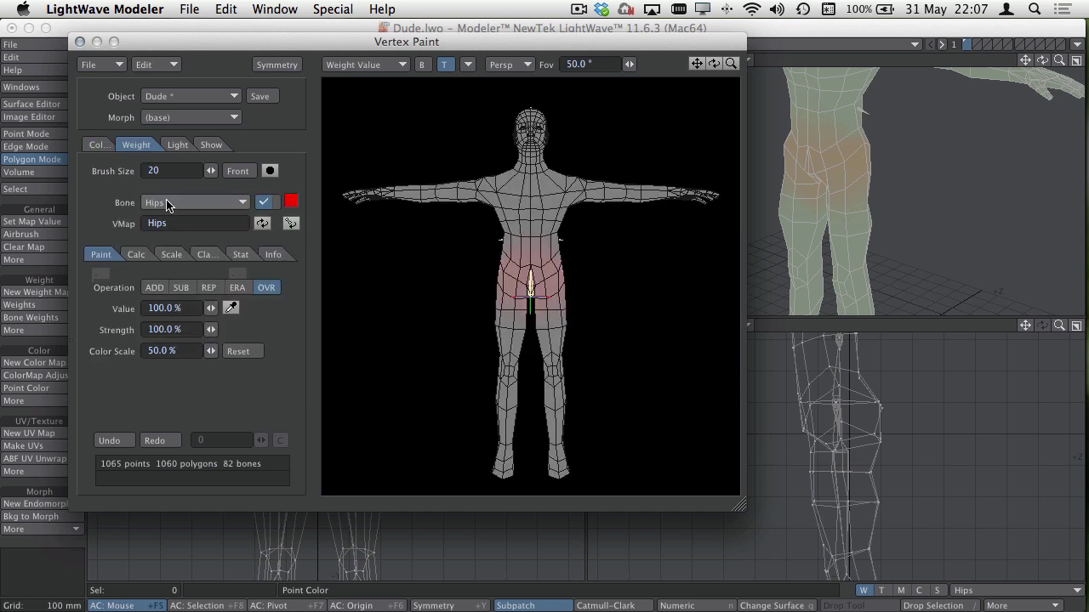
{"action": "left_click", "coordinate": [165, 206]}
{"action": "left_click", "coordinate": [165, 206]}
{"action": "left_click", "coordinate": [144, 252]}
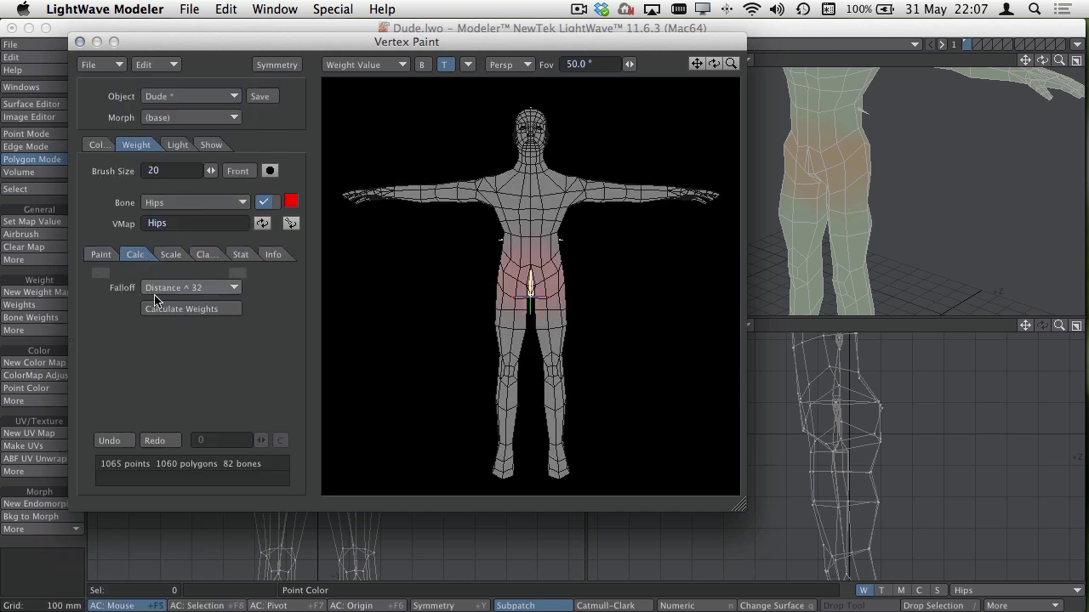
{"action": "left_click", "coordinate": [217, 287]}
{"action": "left_click", "coordinate": [214, 253]}
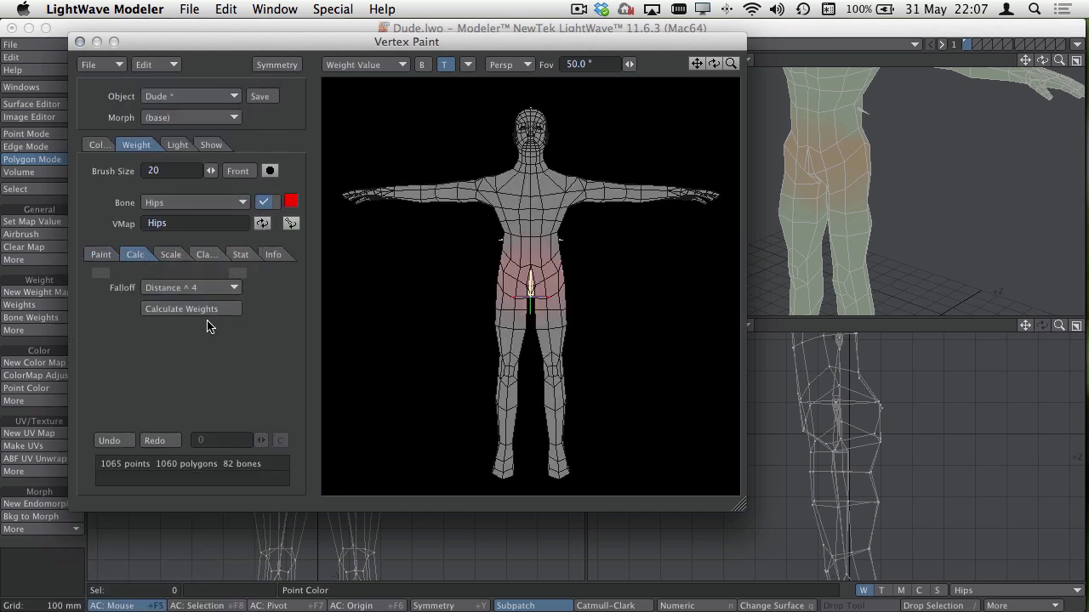
{"action": "left_click", "coordinate": [207, 310]}
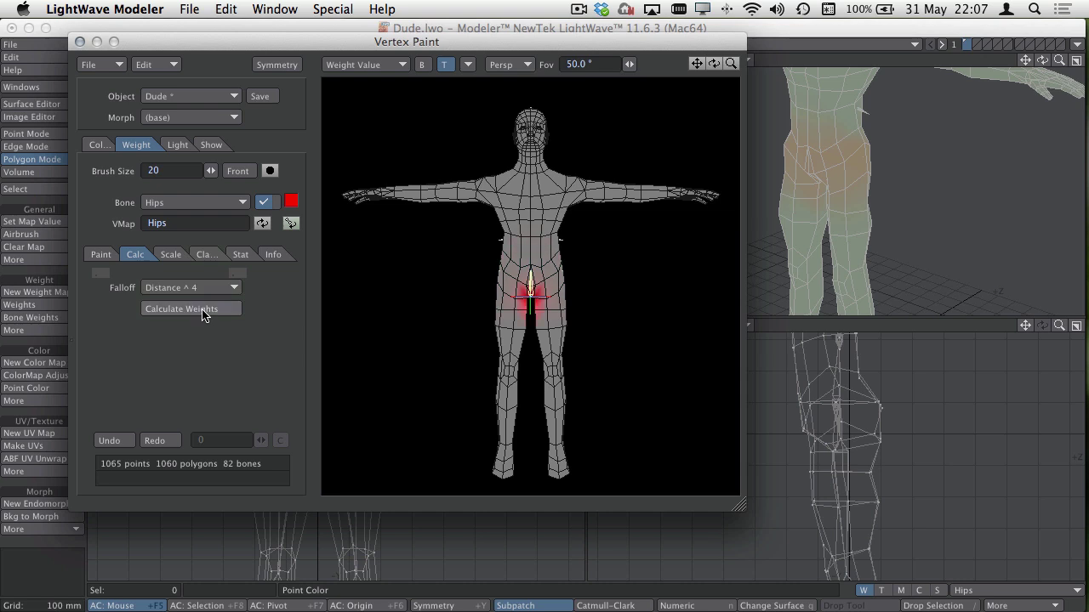
{"action": "left_click", "coordinate": [80, 42]}
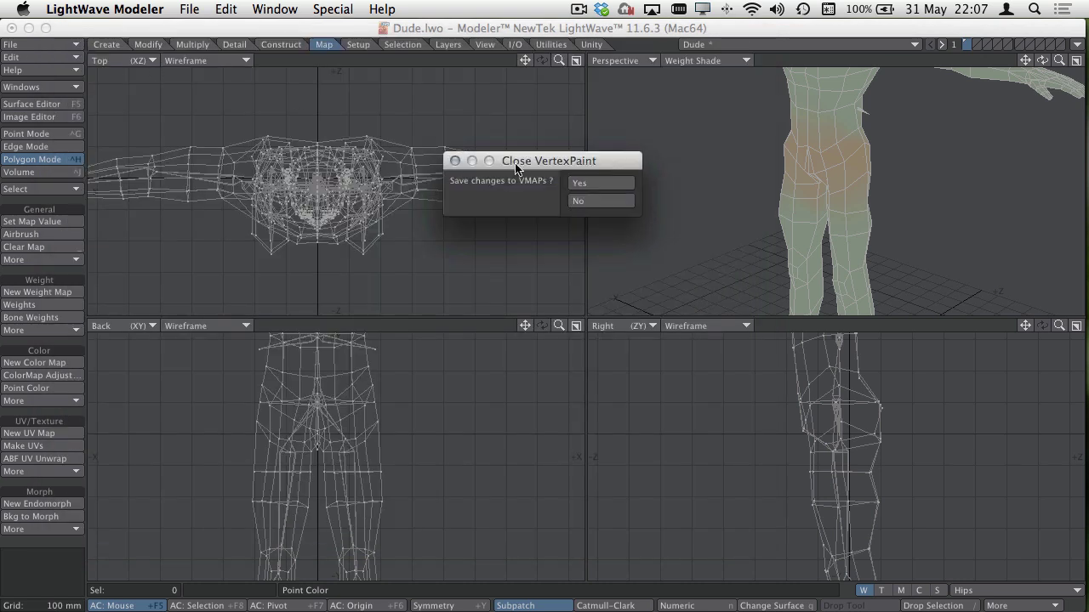
{"action": "left_click", "coordinate": [595, 194]}
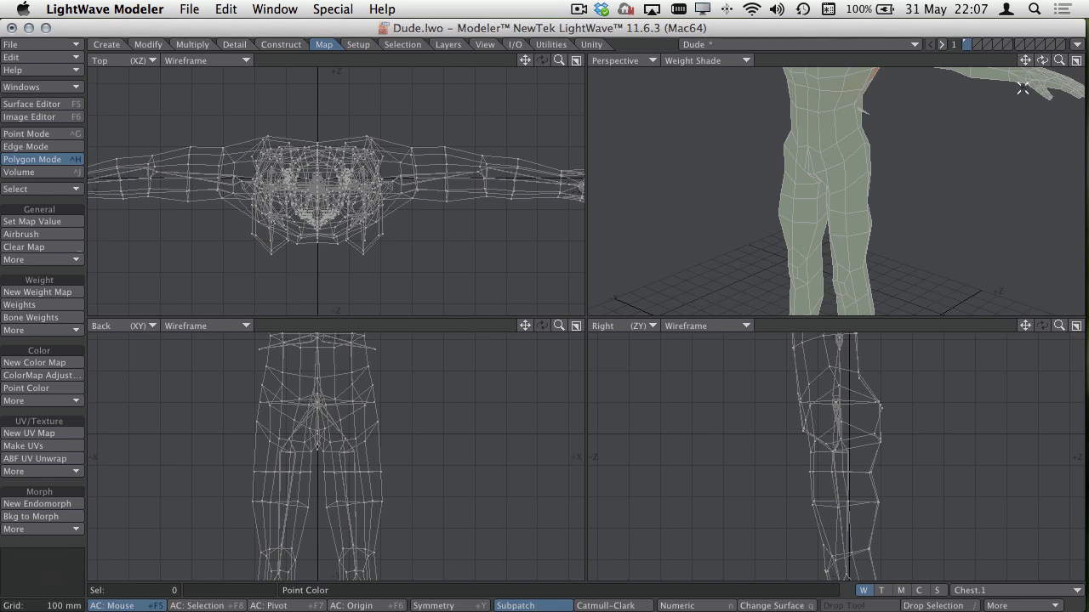
- Display the Chest, Chest.2 and Chest.3 weight maps in turn to examine their influence on the upper body
{"action": "left_click_drag", "start_coordinate": [1060, 61], "coordinate": [1014, 191]}
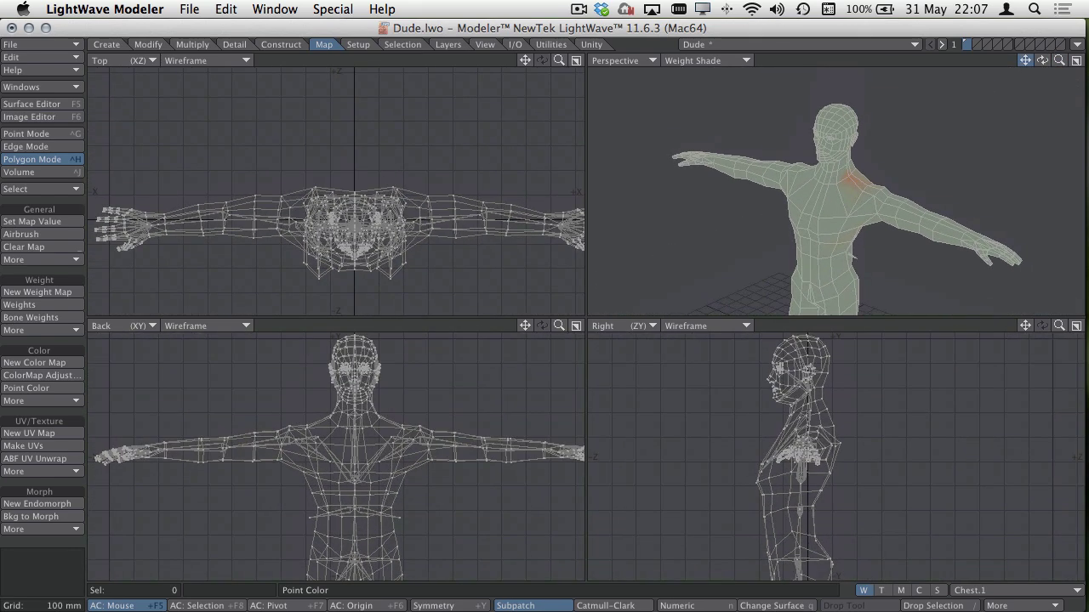
{"action": "left_click", "coordinate": [970, 591]}
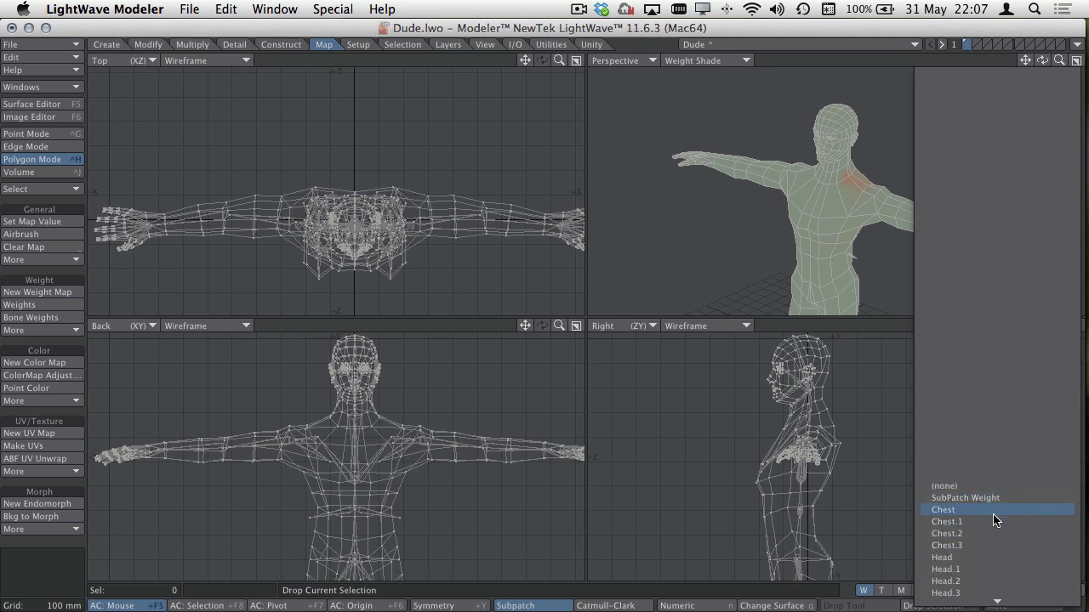
{"action": "left_click", "coordinate": [994, 514]}
{"action": "left_click", "coordinate": [1003, 591]}
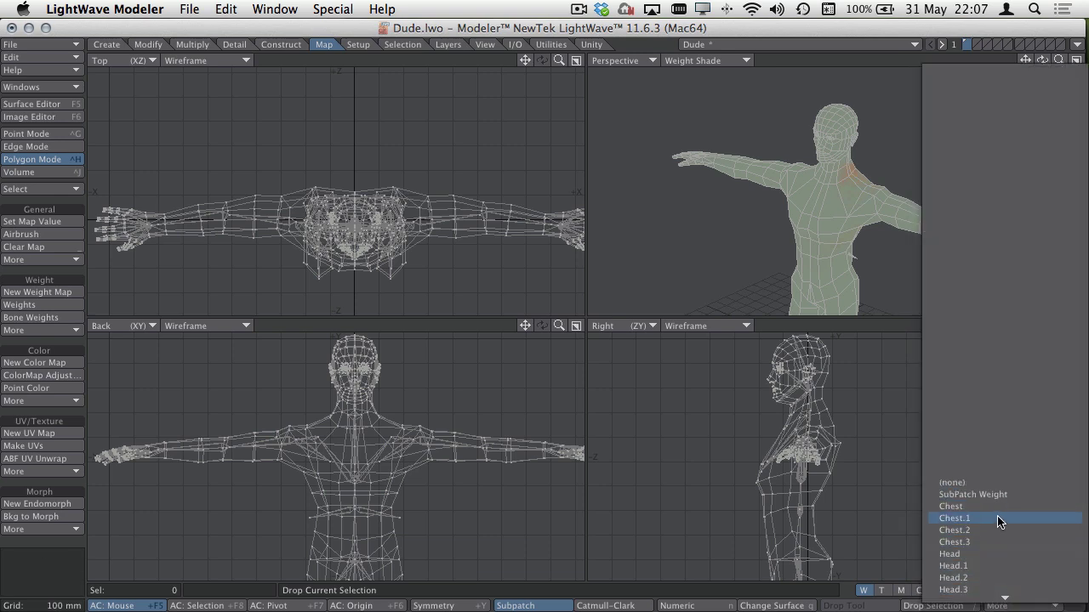
{"action": "left_click", "coordinate": [1002, 529]}
{"action": "left_click", "coordinate": [1006, 591]}
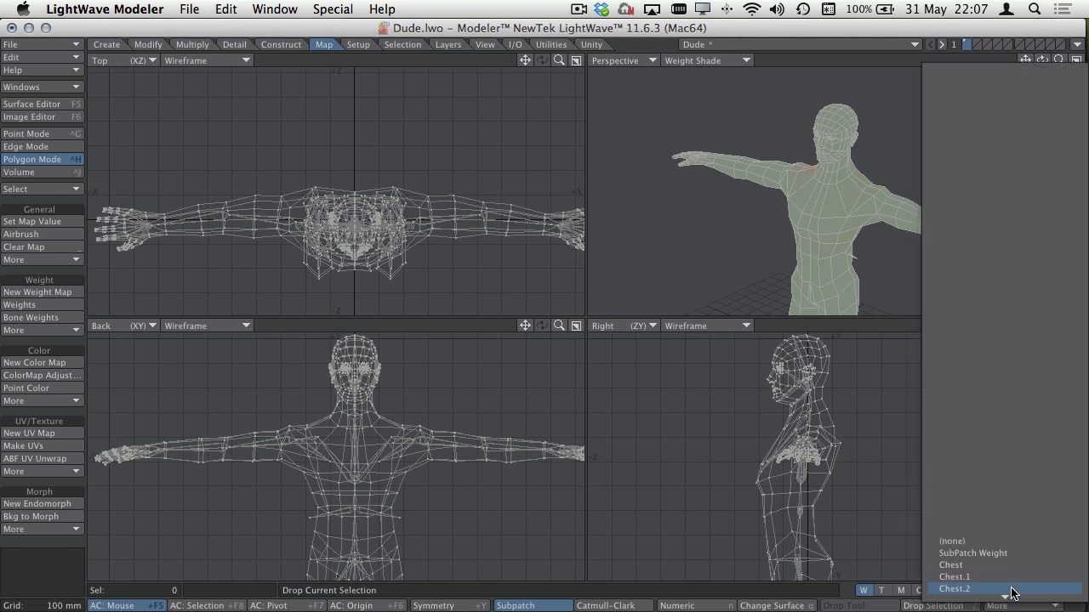
{"action": "left_click", "coordinate": [1008, 565]}
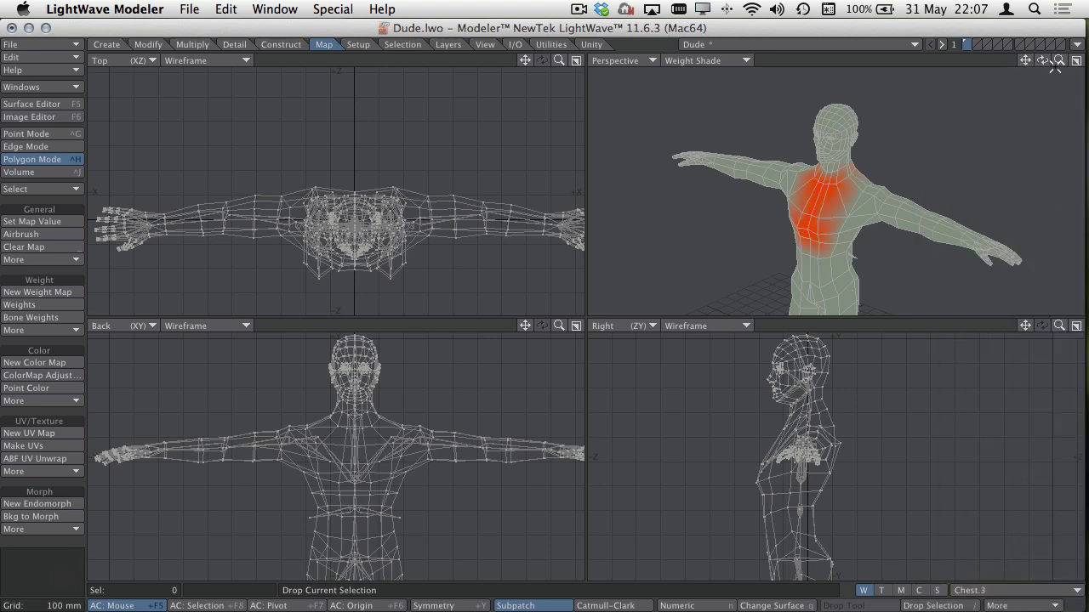
{"action": "left_click_drag", "start_coordinate": [1042, 61], "coordinate": [1008, 62]}
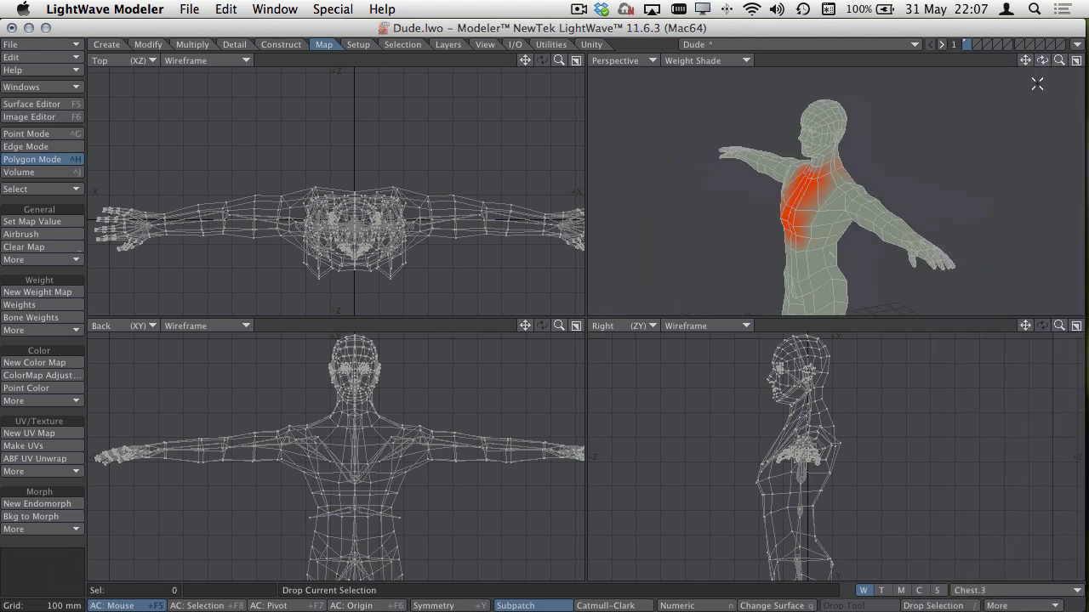
- Display the Hips, Hips.1 and Hips.2 weight maps in turn to examine their influence around the pelvis
{"action": "left_click", "coordinate": [1005, 591]}
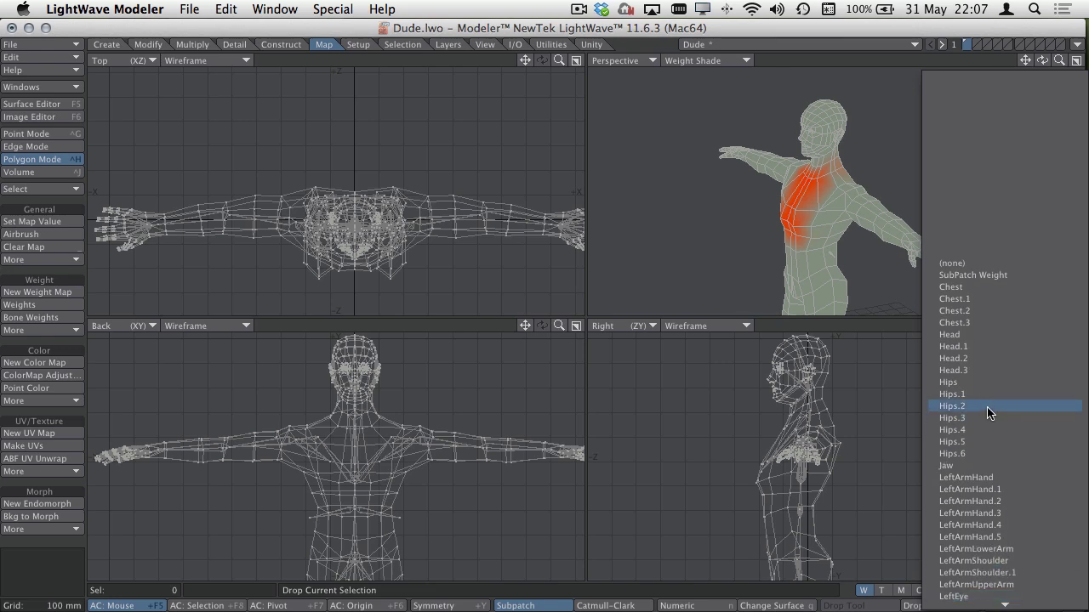
{"action": "left_click", "coordinate": [983, 384]}
{"action": "left_click_drag", "start_coordinate": [1025, 60], "coordinate": [1048, 99]}
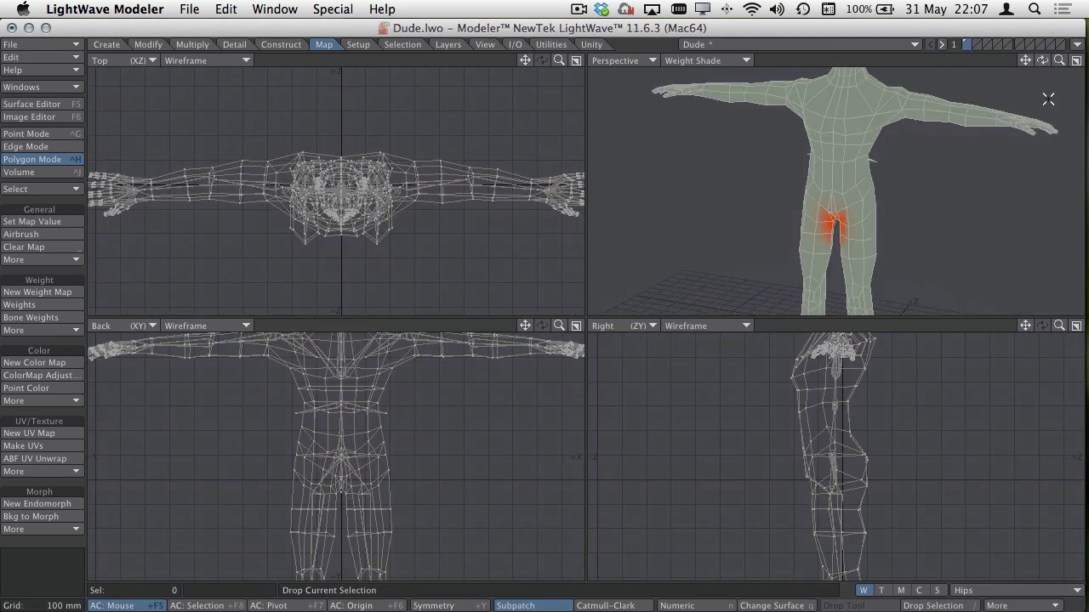
{"action": "left_click", "coordinate": [1025, 591]}
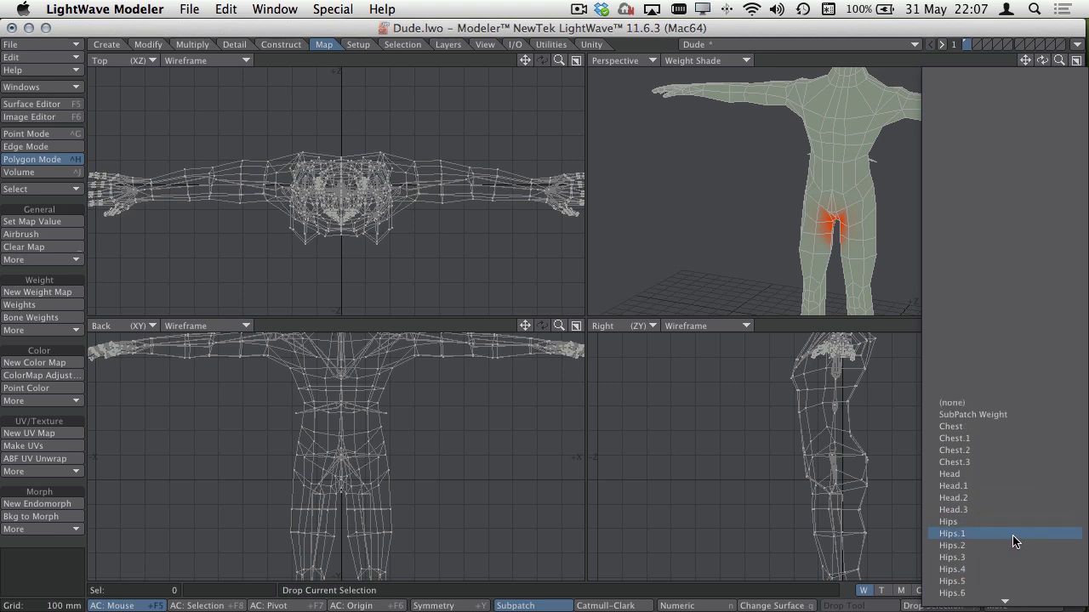
{"action": "left_click", "coordinate": [1012, 541]}
{"action": "left_click", "coordinate": [1027, 593]}
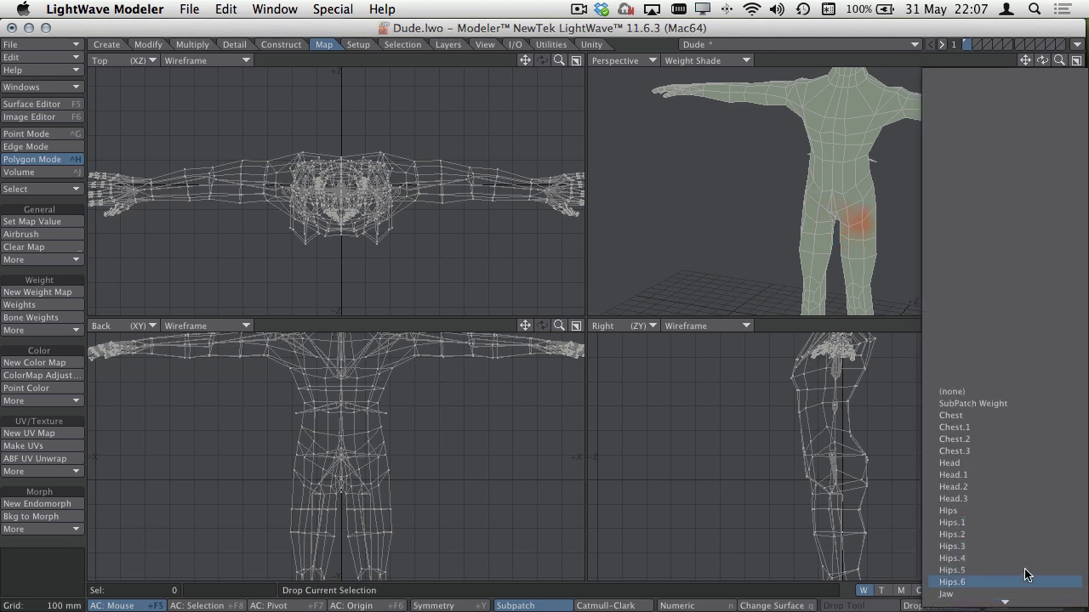
{"action": "left_click", "coordinate": [1018, 534]}
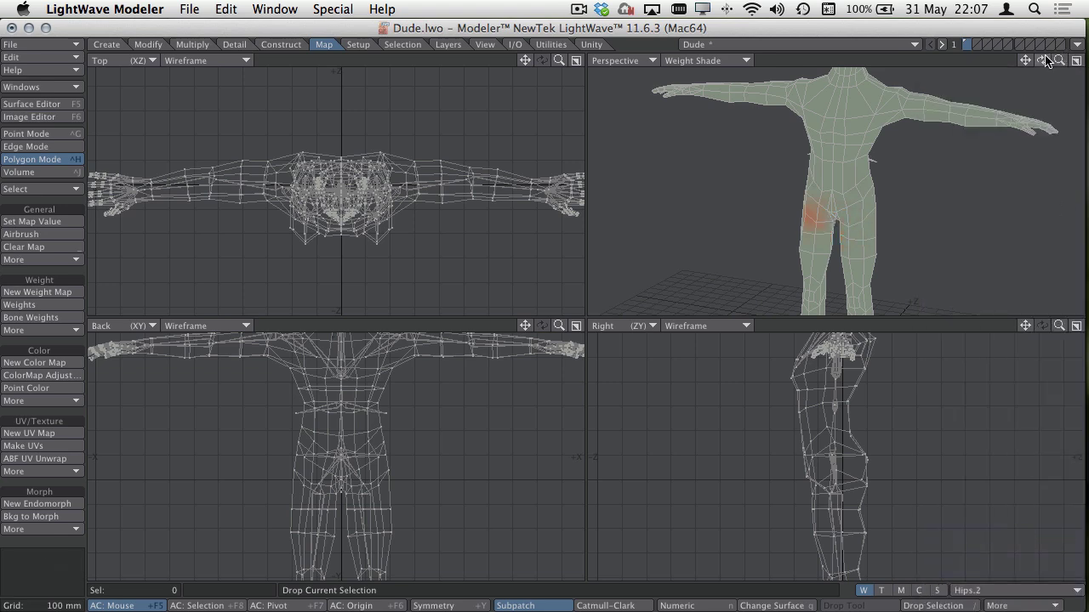
{"action": "left_click_drag", "start_coordinate": [1046, 61], "coordinate": [1021, 63]}
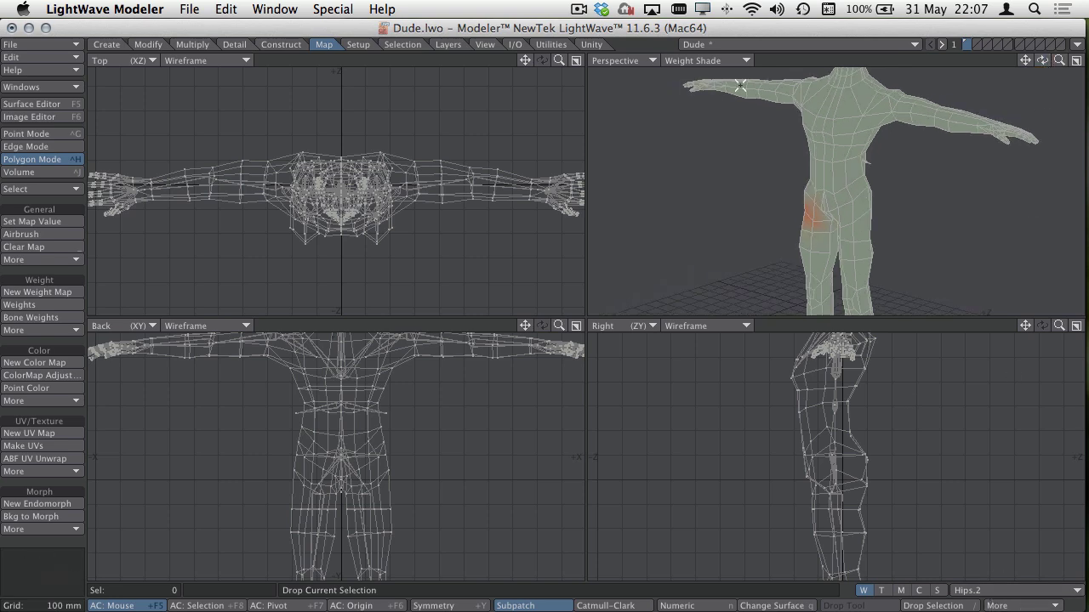
- Combine the numbered bone weight maps with MF Merge Weights and display the merged Hips map on the model
{"action": "left_click", "coordinate": [591, 44]}
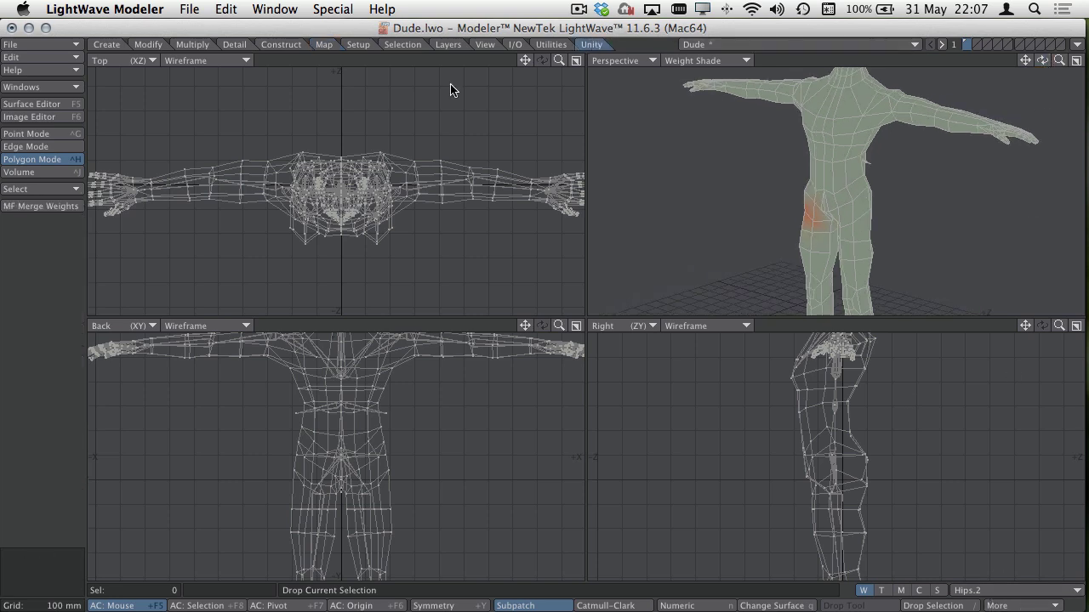
{"action": "left_click", "coordinate": [21, 208]}
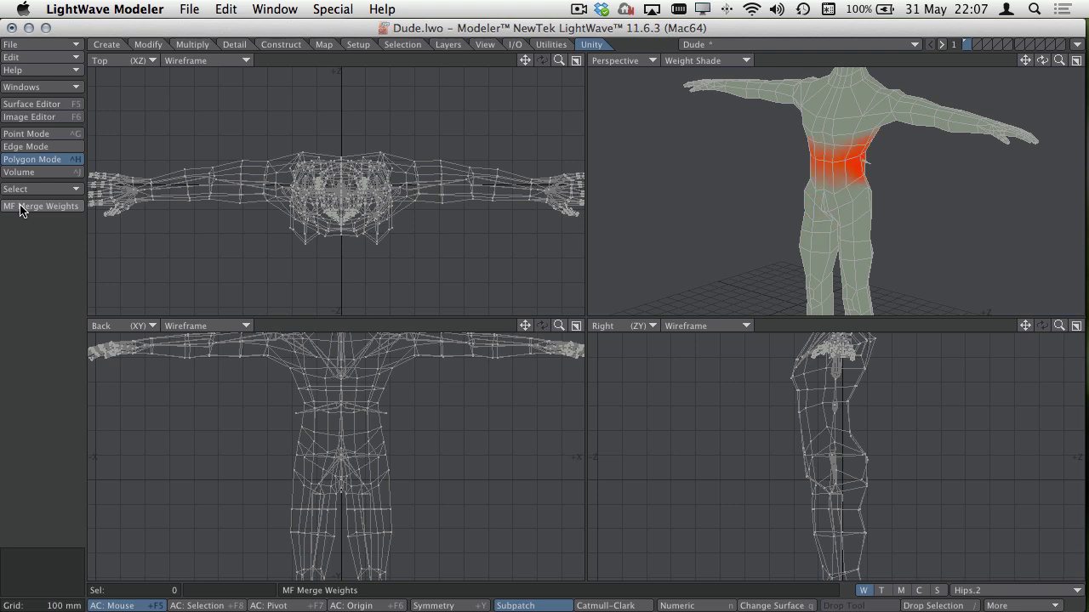
{"action": "left_click", "coordinate": [988, 593]}
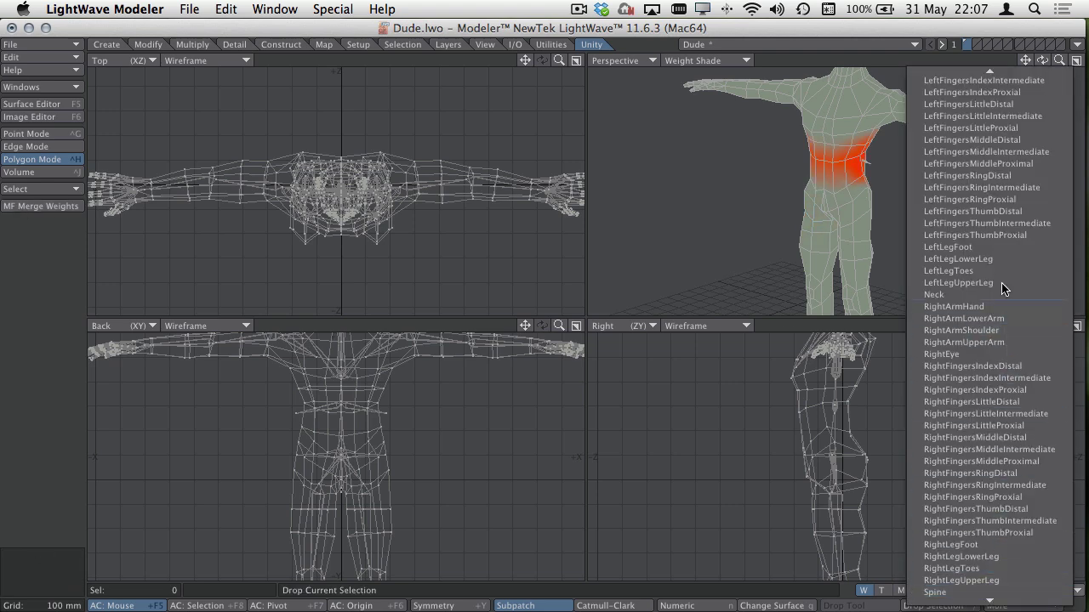
{"action": "mouse_move", "coordinate": [982, 8]}
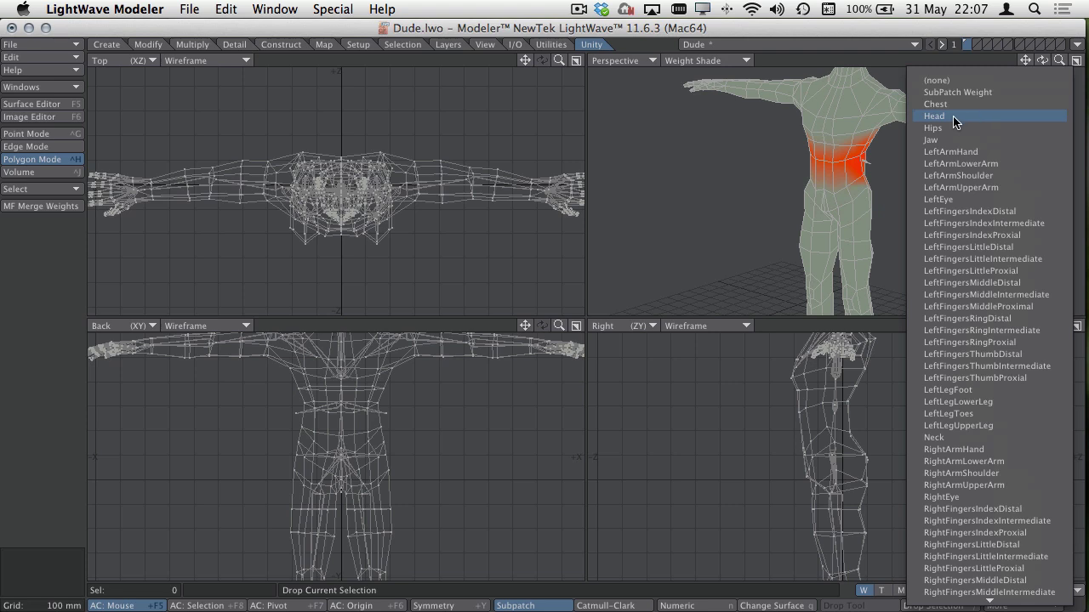
{"action": "left_click", "coordinate": [953, 127]}
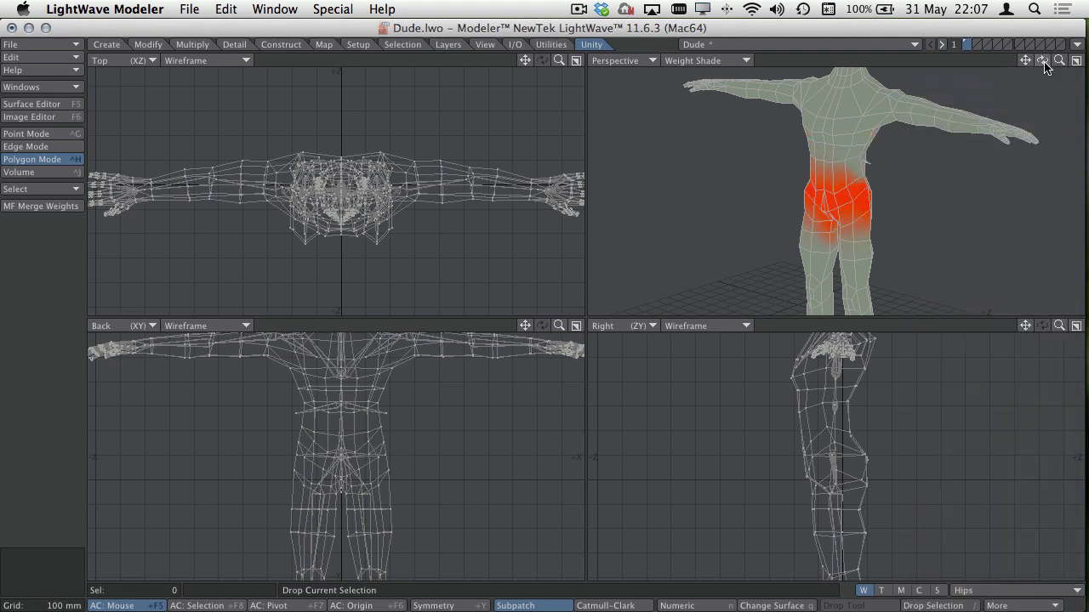
{"action": "left_click_drag", "start_coordinate": [1042, 61], "coordinate": [1024, 82]}
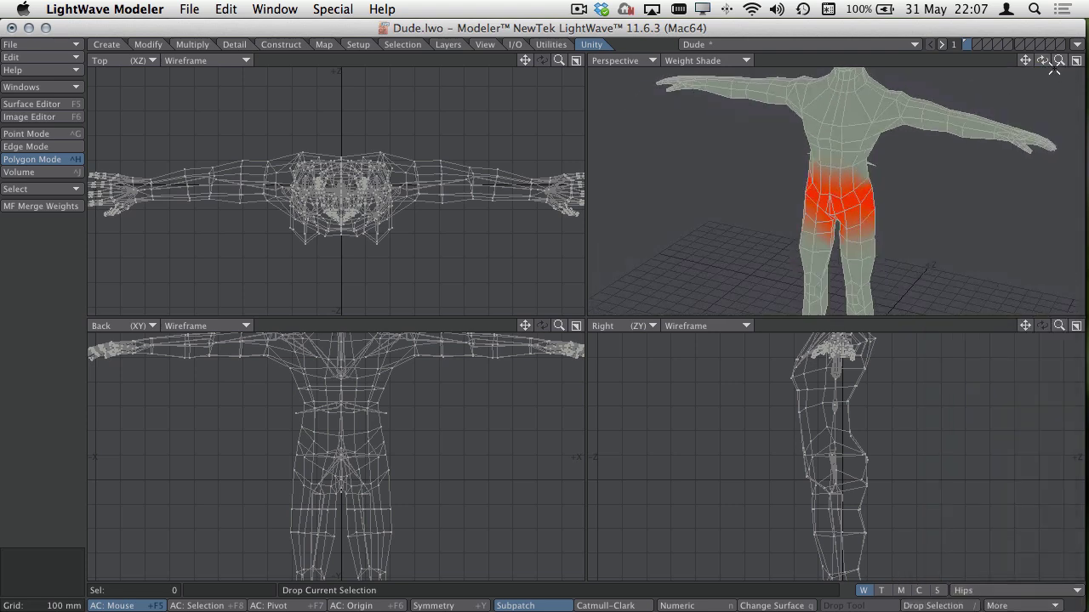
- Send the saved Dude object to Layout and rig it with MF Unity Rig
{"action": "left_click", "coordinate": [1076, 44]}
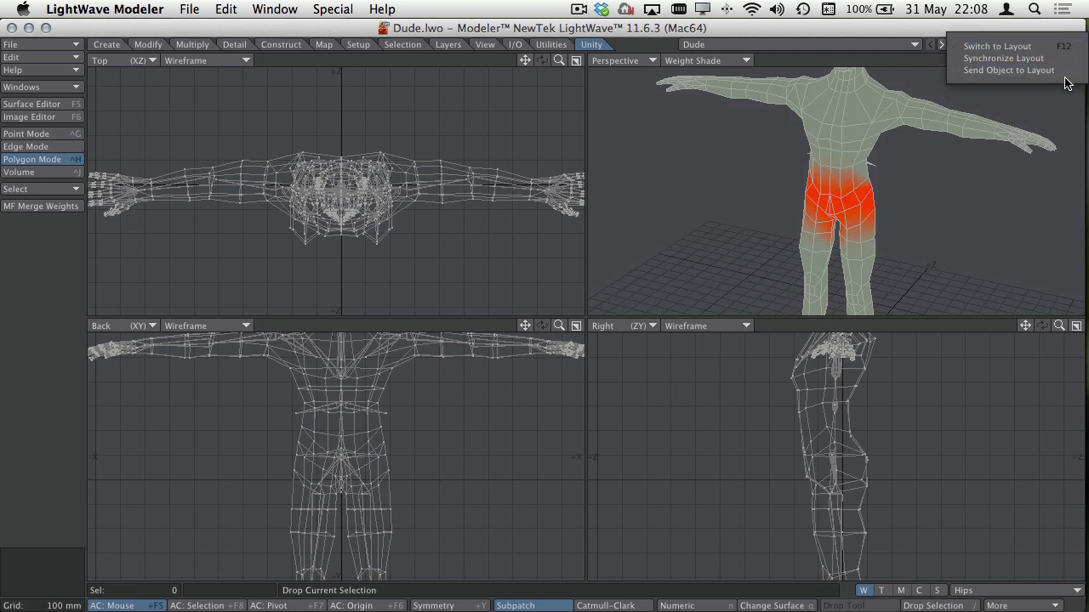
{"action": "left_click", "coordinate": [1008, 69]}
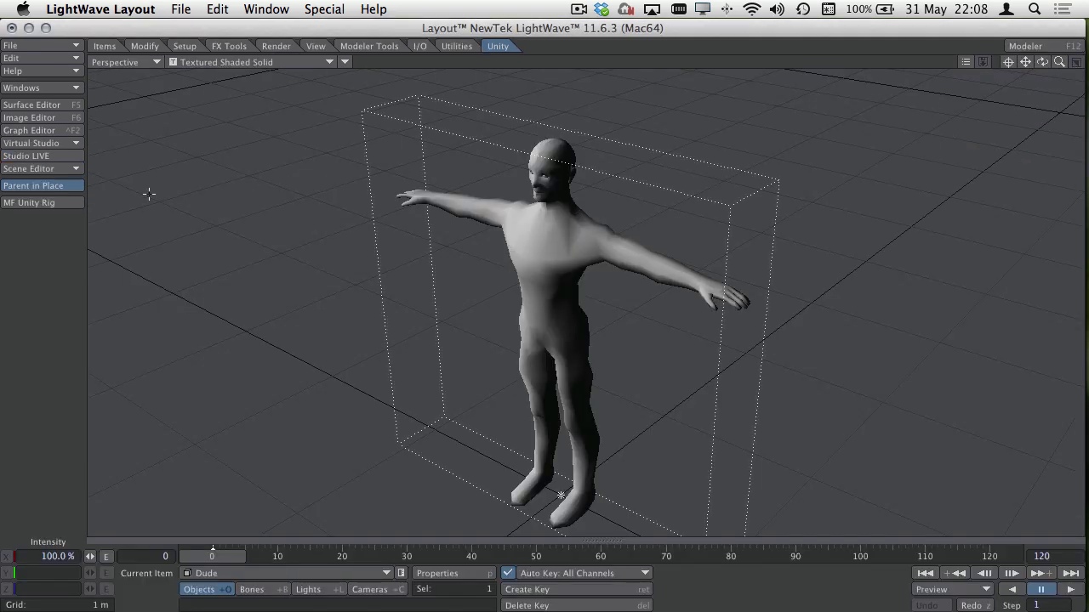
{"action": "left_click", "coordinate": [28, 204]}
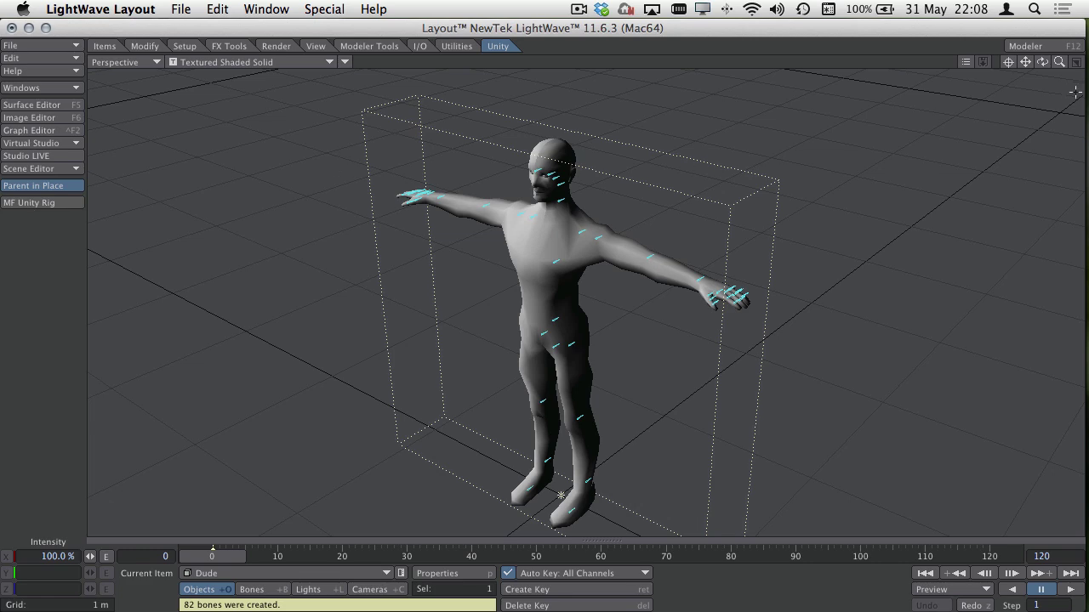
- Select the LeftArmUpperArm bone for rotation and check its assigned weight map in the bone properties
{"action": "left_click_drag", "start_coordinate": [1042, 62], "coordinate": [1082, 63]}
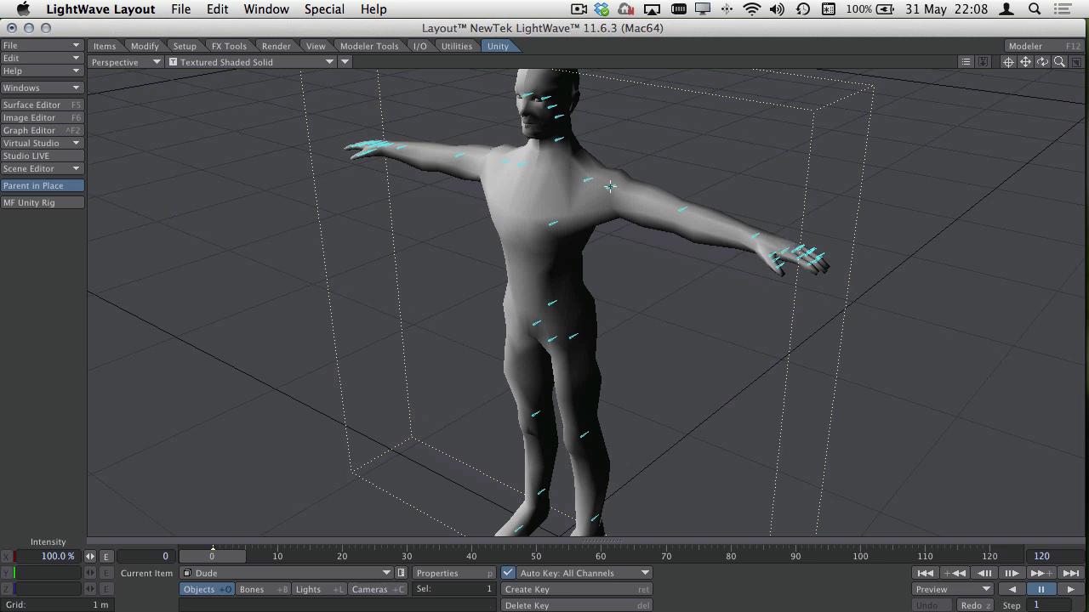
{"action": "key", "text": "shift+b"}
{"action": "key", "text": "y"}
{"action": "left_click", "coordinate": [610, 186]}
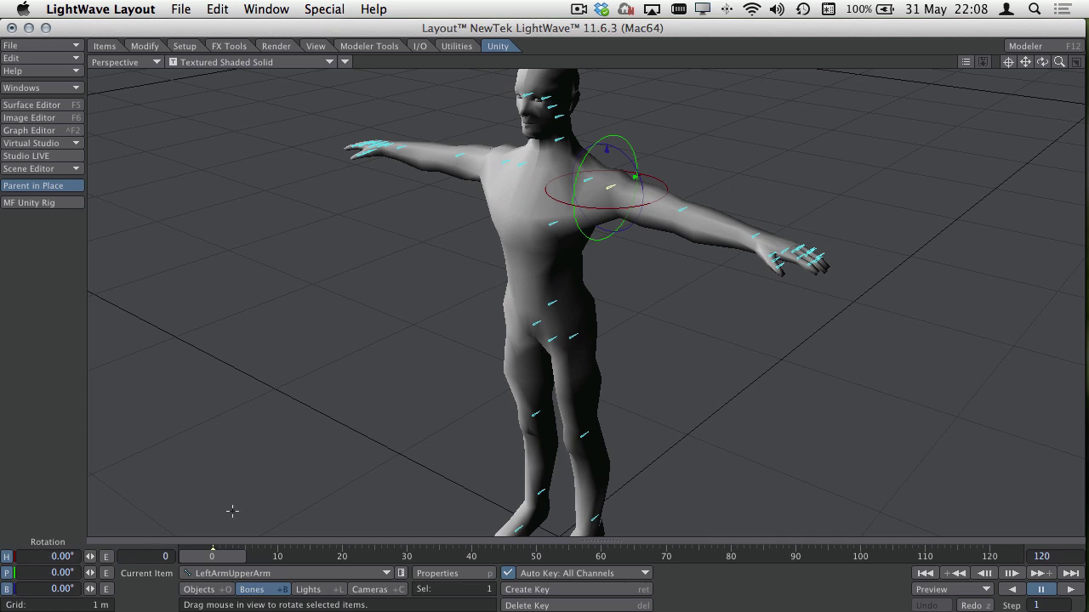
{"action": "key", "text": "p"}
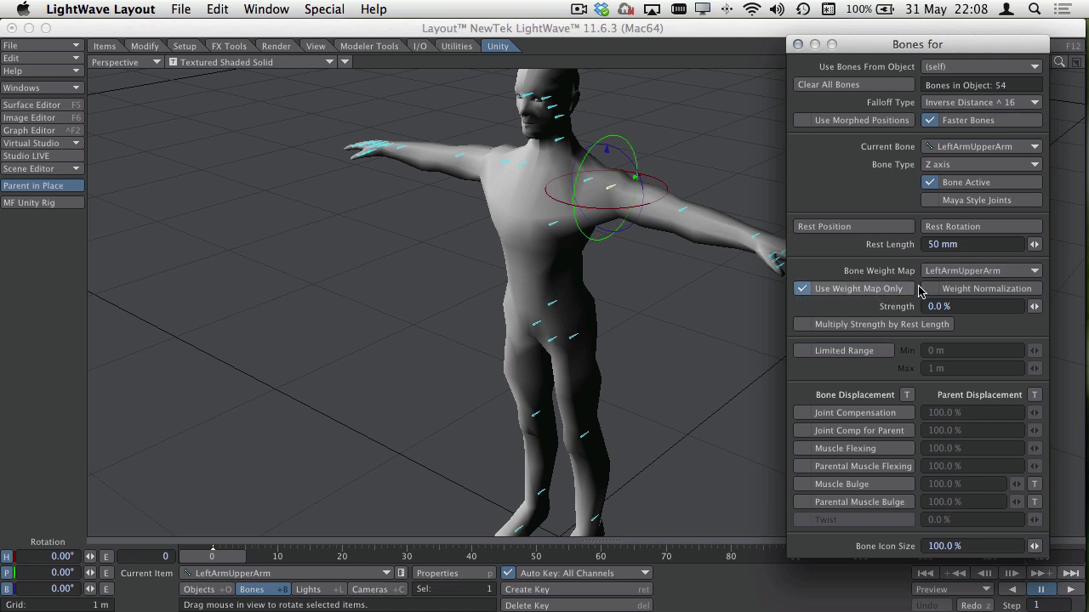
{"action": "left_click", "coordinate": [953, 272]}
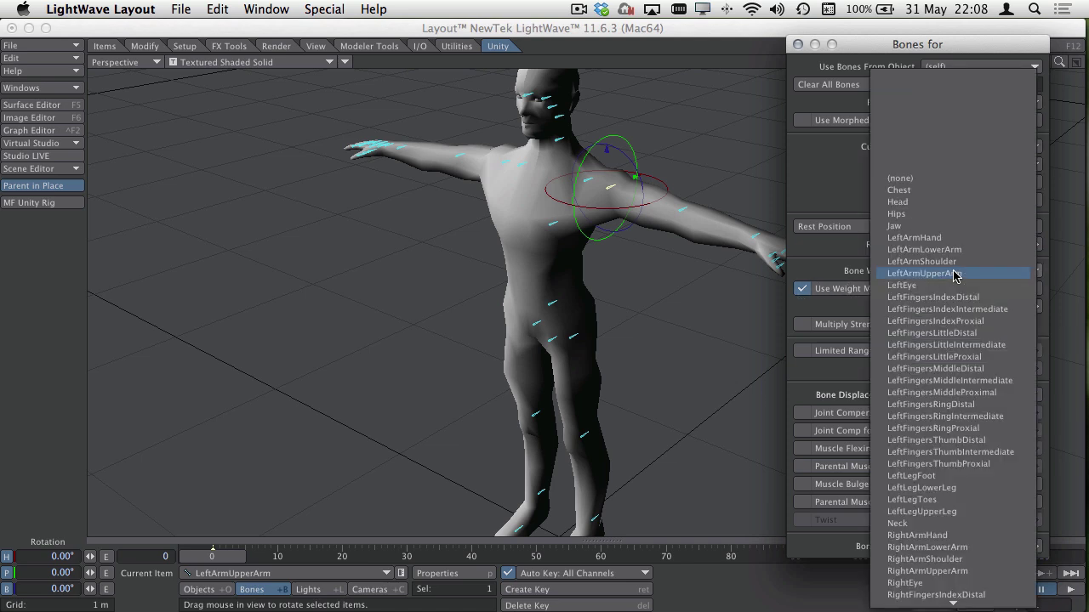
{"action": "left_click", "coordinate": [908, 276]}
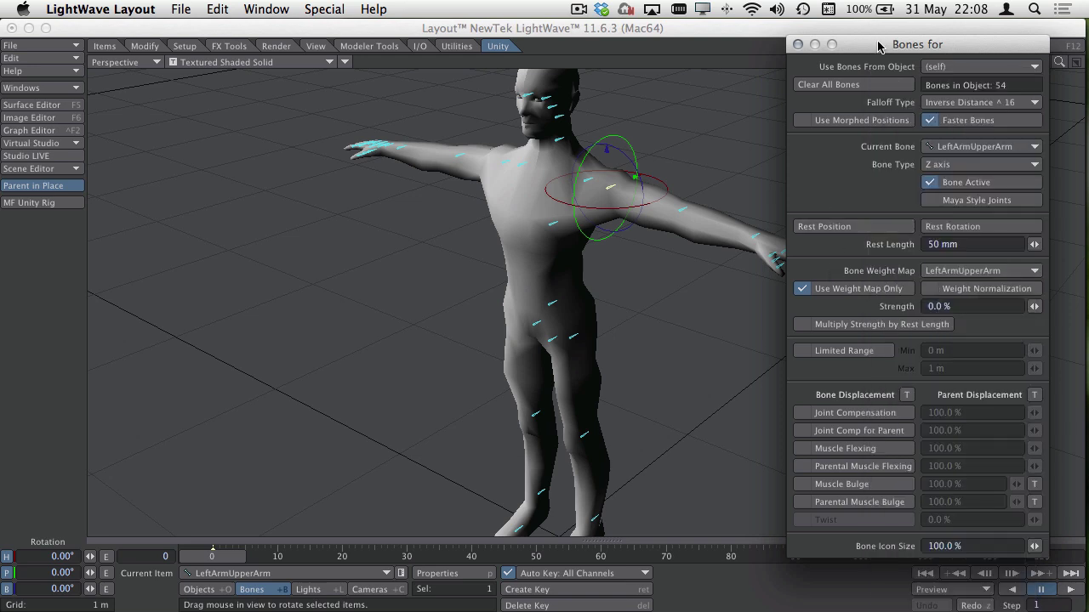
{"action": "left_click_drag", "start_coordinate": [878, 46], "coordinate": [902, 285]}
- Rotate the LeftArmUpperArm bone to a heading of about 24.4° and select the LeftArmLowerArm bone
{"action": "left_click_drag", "start_coordinate": [1043, 64], "coordinate": [1055, 95]}
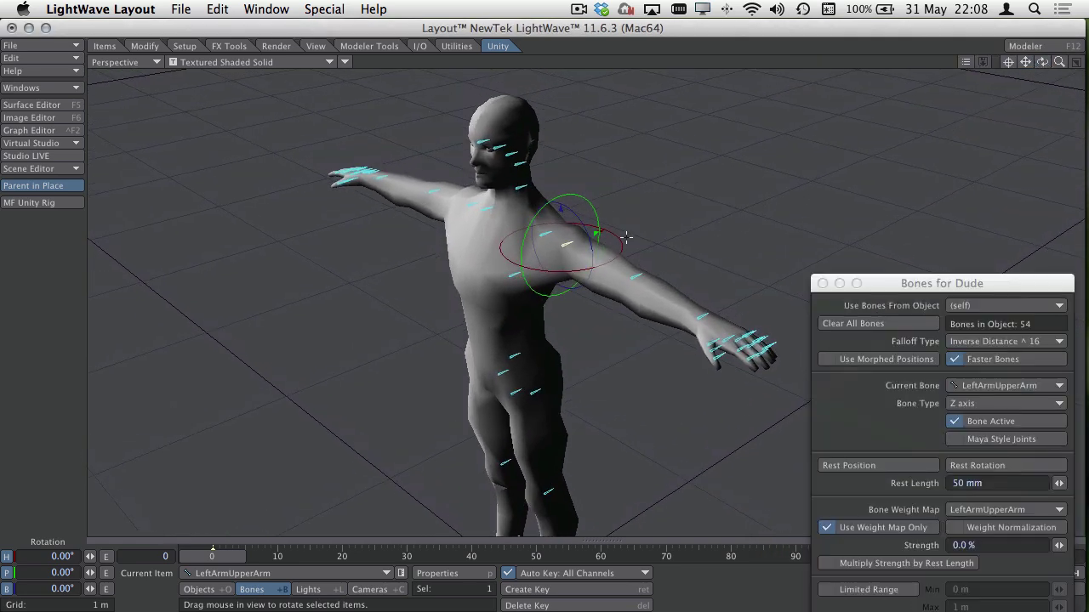
{"action": "left_click_drag", "start_coordinate": [623, 242], "coordinate": [577, 248]}
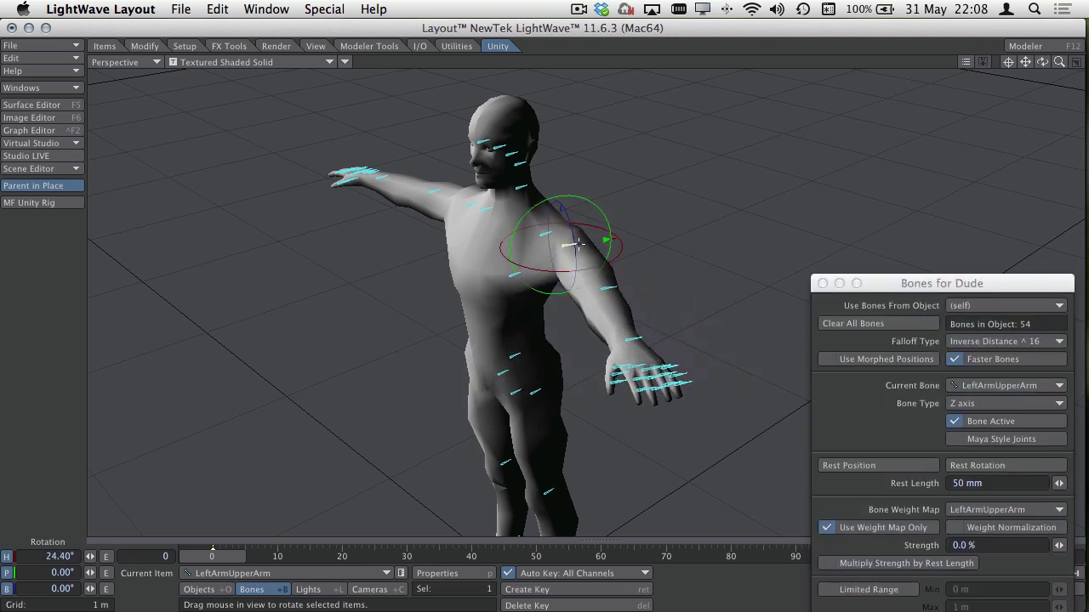
{"action": "left_click", "coordinate": [609, 287]}
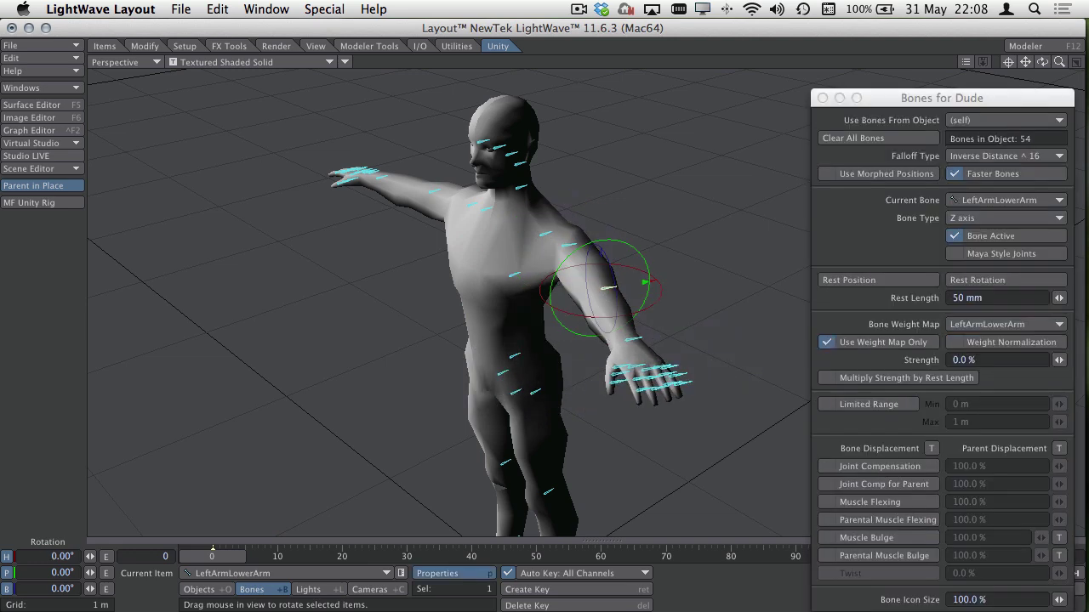
- Test-rotate the LeftArmLowerArm bone and the LeftArmHand bone (heading about 4.6°, bank about -35.3°), and undo the left arm rotations
{"action": "left_click_drag", "start_coordinate": [609, 288], "coordinate": [504, 317]}
{"action": "left_click", "coordinate": [534, 330]}
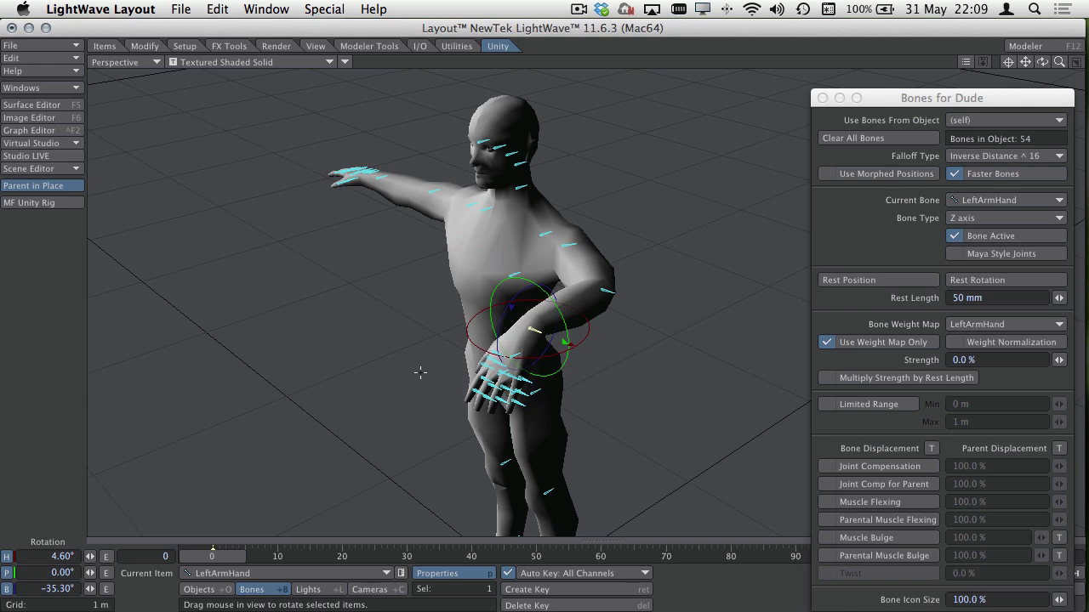
{"action": "key", "text": "super+z"}
{"action": "key", "text": "super+z"}
{"action": "key", "text": "super+z"}
{"action": "key", "text": "super+z"}
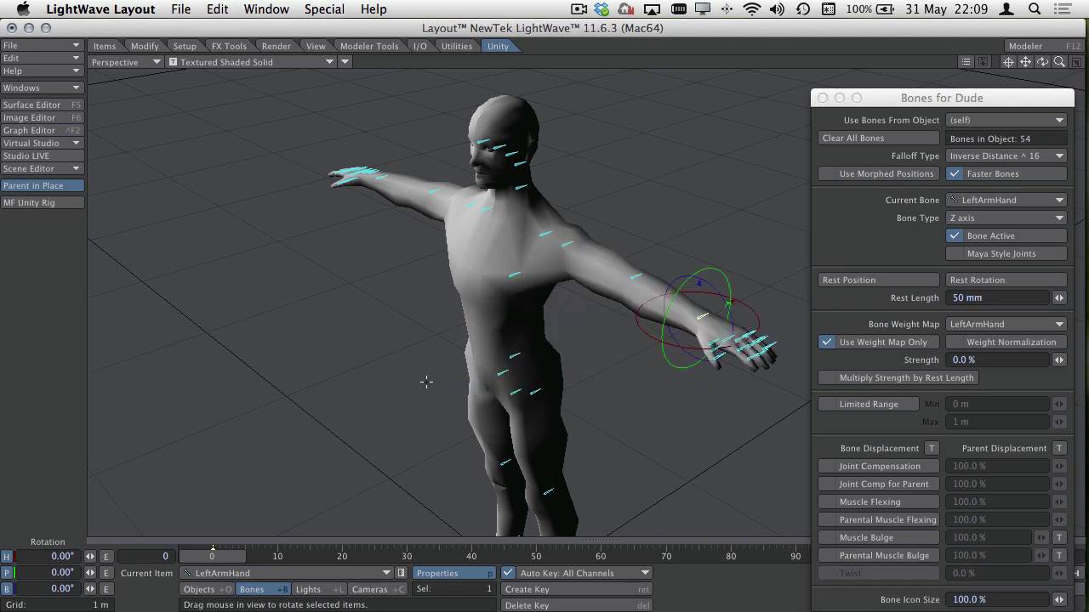
- Select the Dude object and export it as an FBX file named Dude into the LightWave project's Exports folder
{"action": "mouse_move", "coordinate": [1042, 62]}
{"action": "left_mouse_down"}
{"action": "mouse_move", "coordinate": [922, 63]}
{"action": "mouse_move", "coordinate": [1044, 66]}
{"action": "left_mouse_up"}
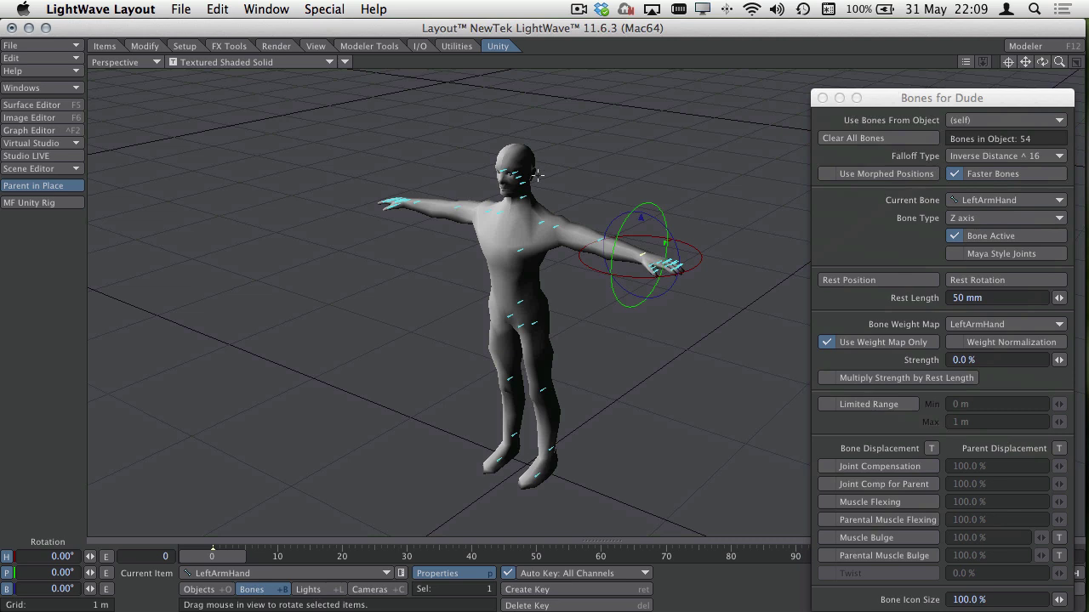
{"action": "key", "text": "shift+o"}
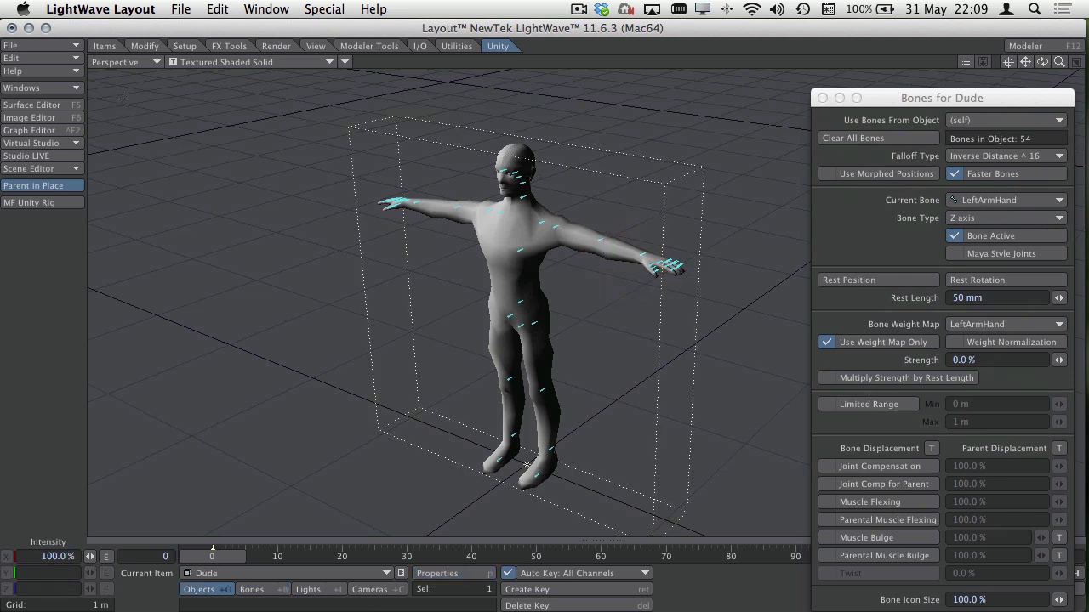
{"action": "left_click", "coordinate": [30, 45]}
{"action": "mouse_move", "coordinate": [63, 127]}
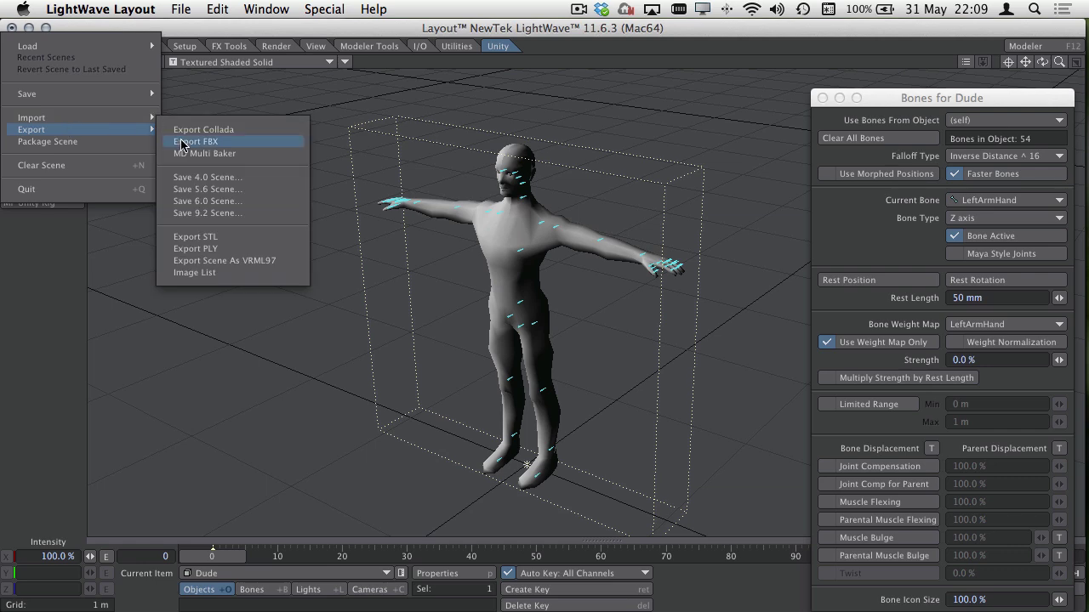
{"action": "left_click", "coordinate": [170, 141]}
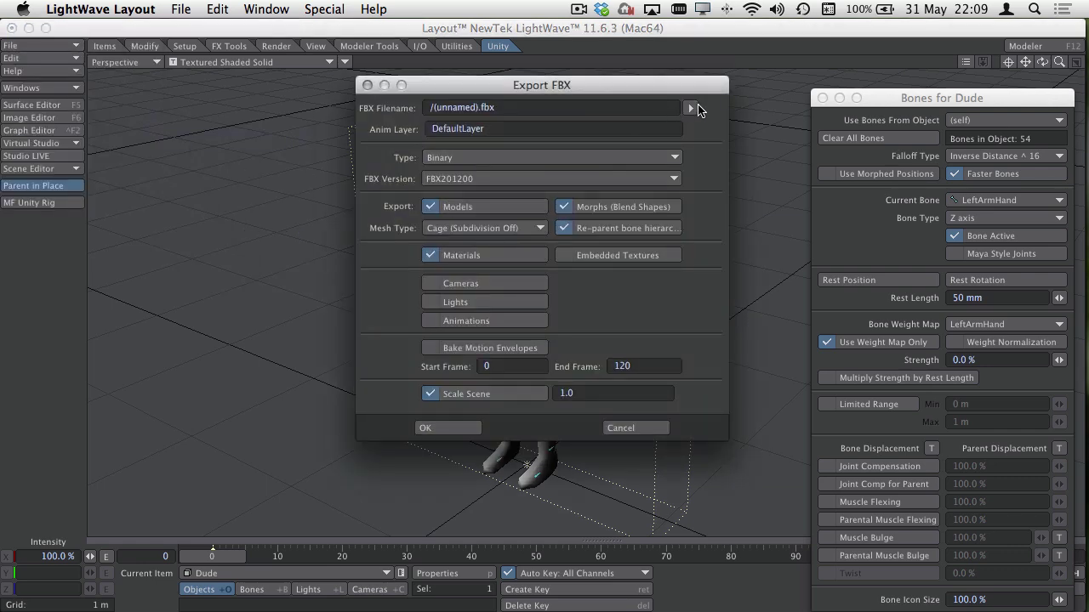
{"action": "left_click", "coordinate": [690, 108]}
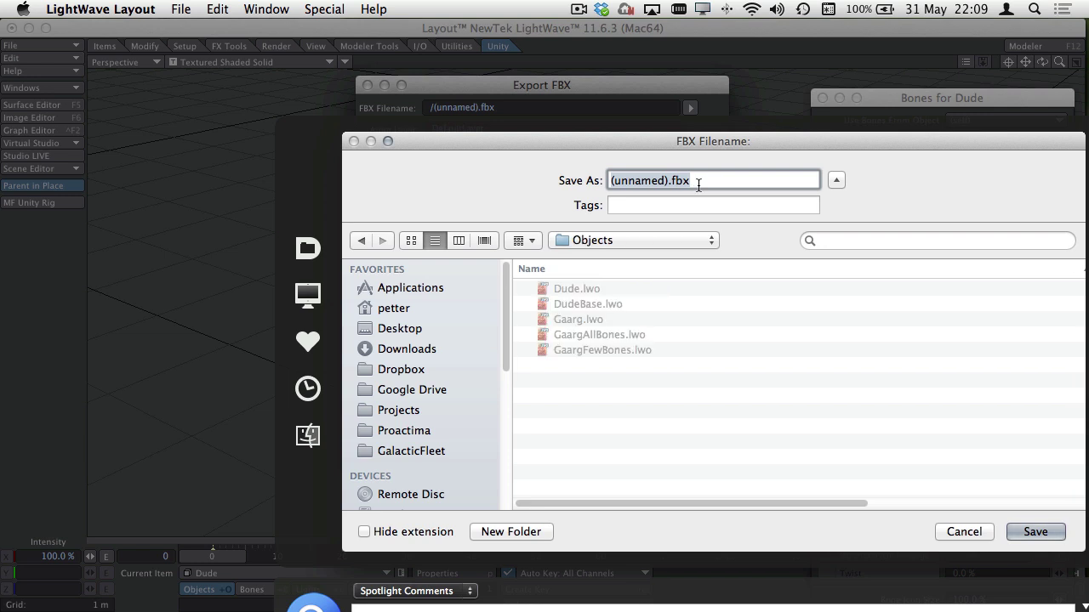
{"action": "left_click", "coordinate": [624, 238]}
{"action": "mouse_move", "coordinate": [627, 258]}
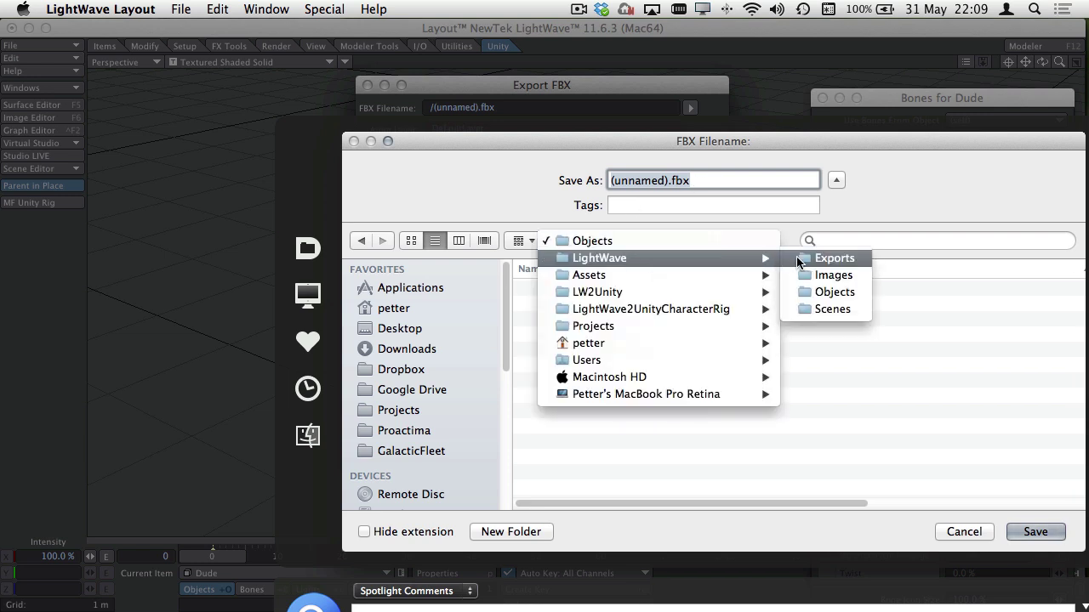
{"action": "left_click", "coordinate": [810, 259]}
{"action": "type", "text": "Dude"}
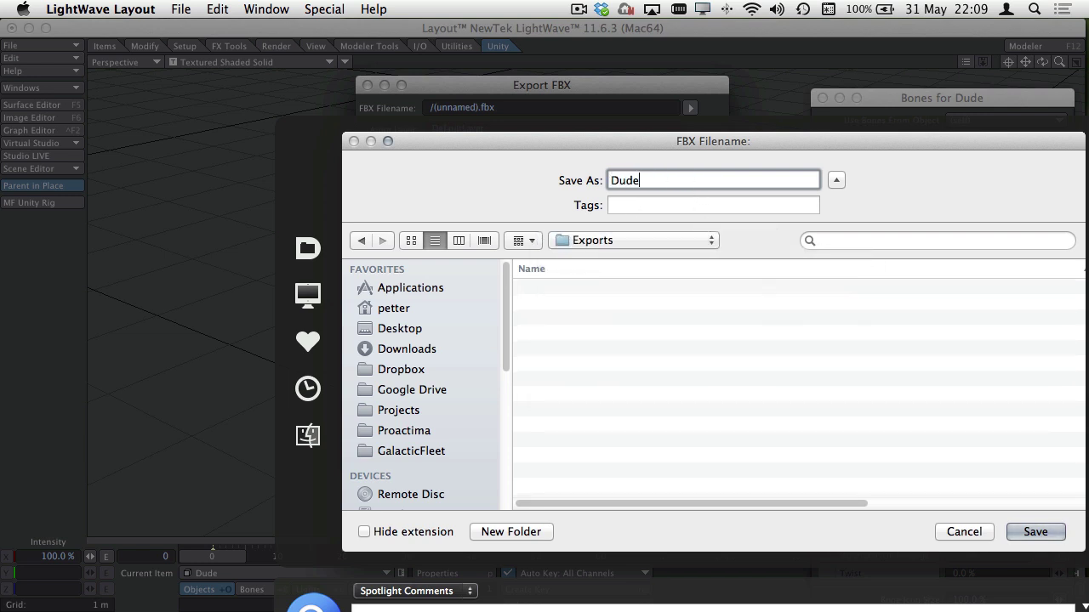
{"action": "key", "text": "Return"}
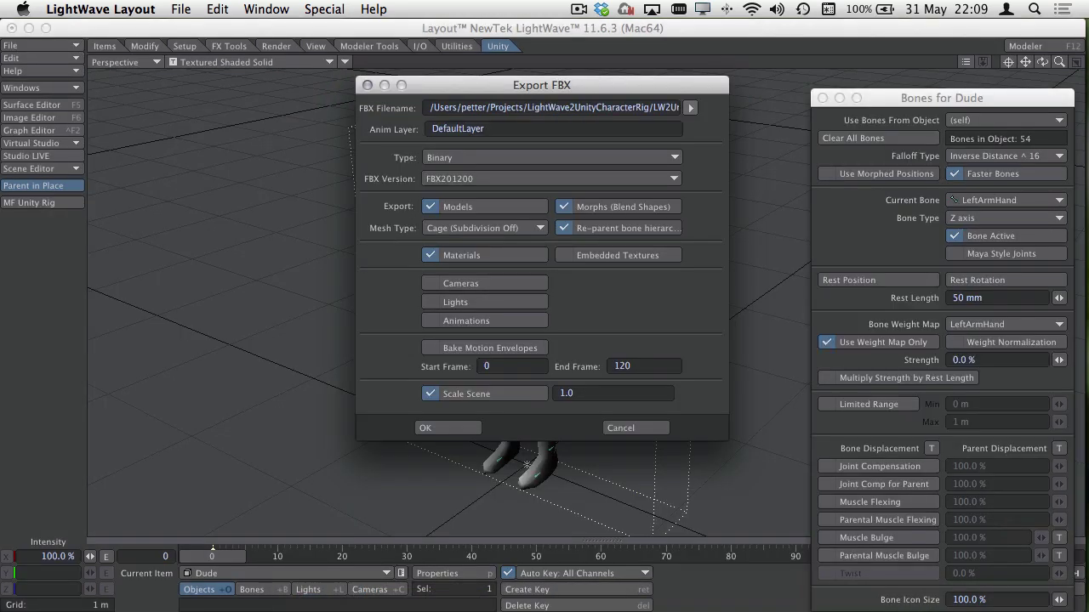
{"action": "left_click", "coordinate": [445, 430]}
- Switch to Unity and select the imported Dude model in the LightWave Exports folder of the project
{"action": "key", "text": "super+Tab"}
{"action": "key", "text": "super+Tab"}
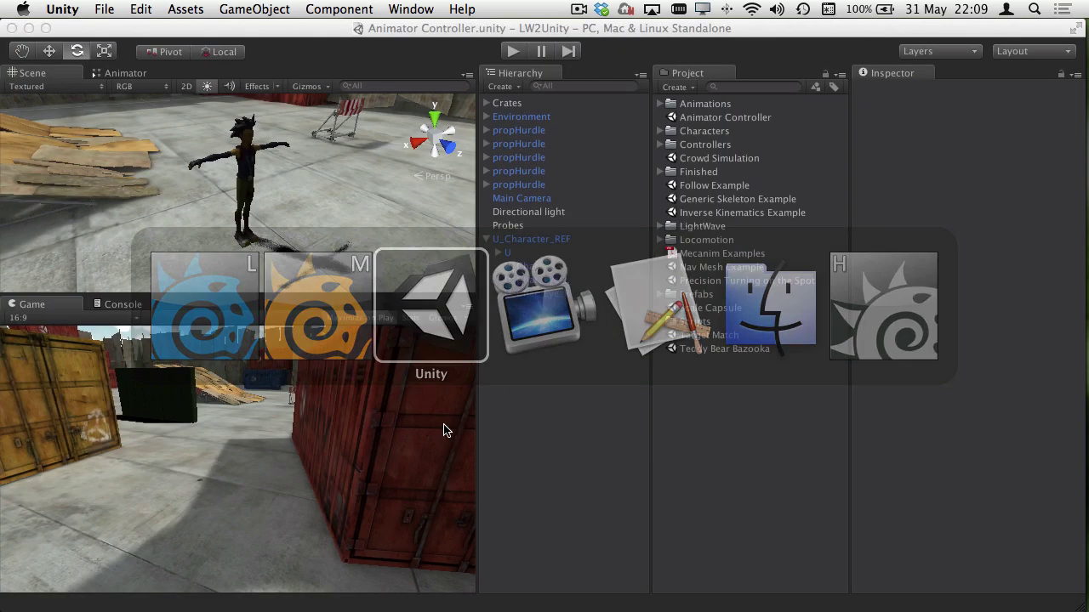
{"action": "left_click", "coordinate": [659, 226]}
{"action": "left_click", "coordinate": [671, 239]}
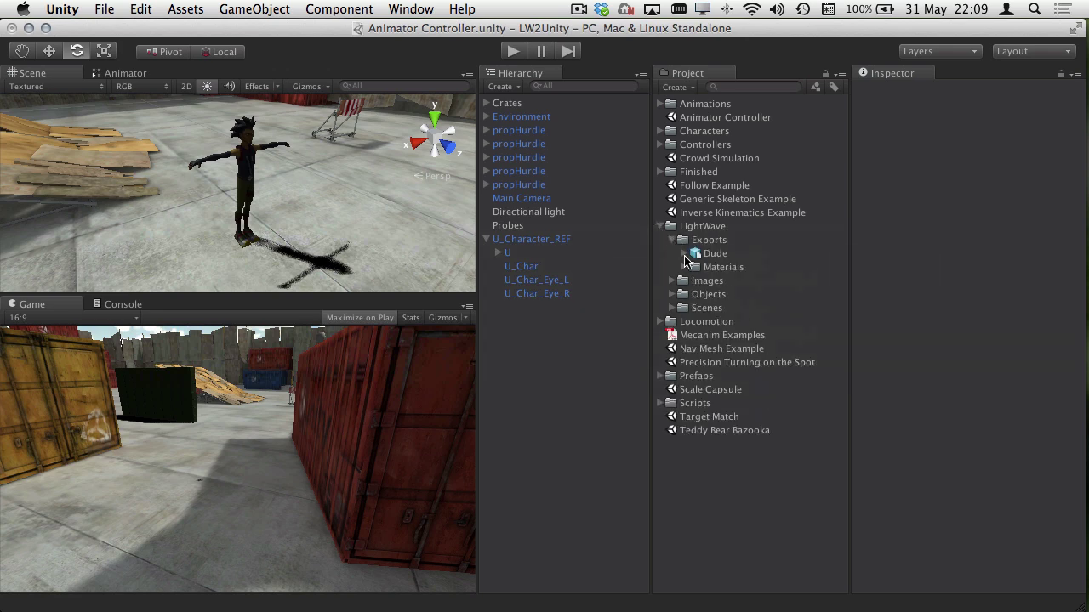
{"action": "left_click", "coordinate": [709, 254]}
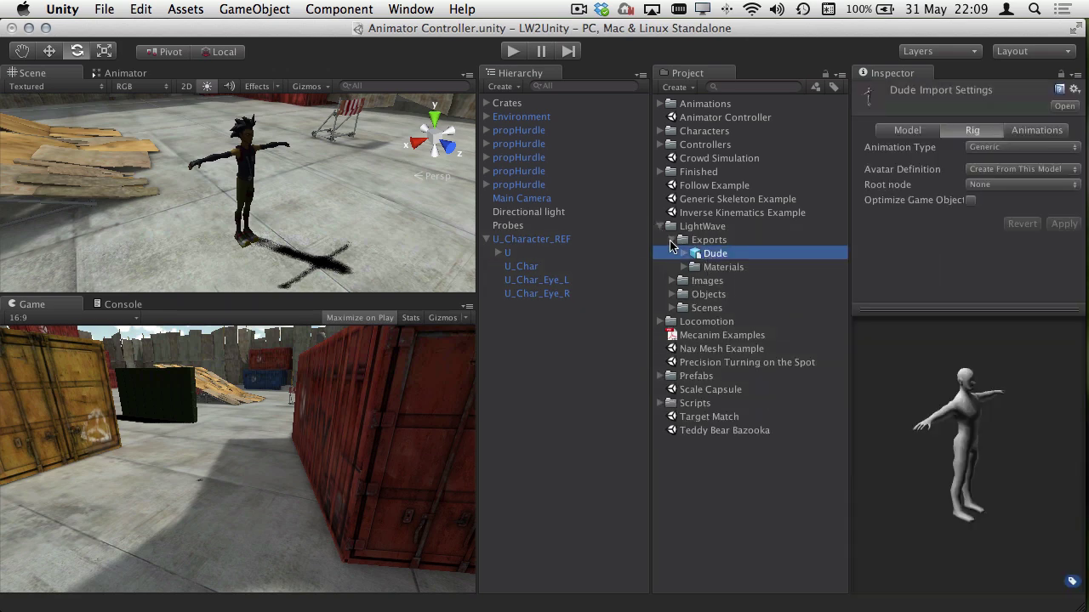
- Set the Dude model's rig animation type to Humanoid and apply the import settings
{"action": "left_click", "coordinate": [988, 149]}
{"action": "left_click", "coordinate": [1002, 162]}
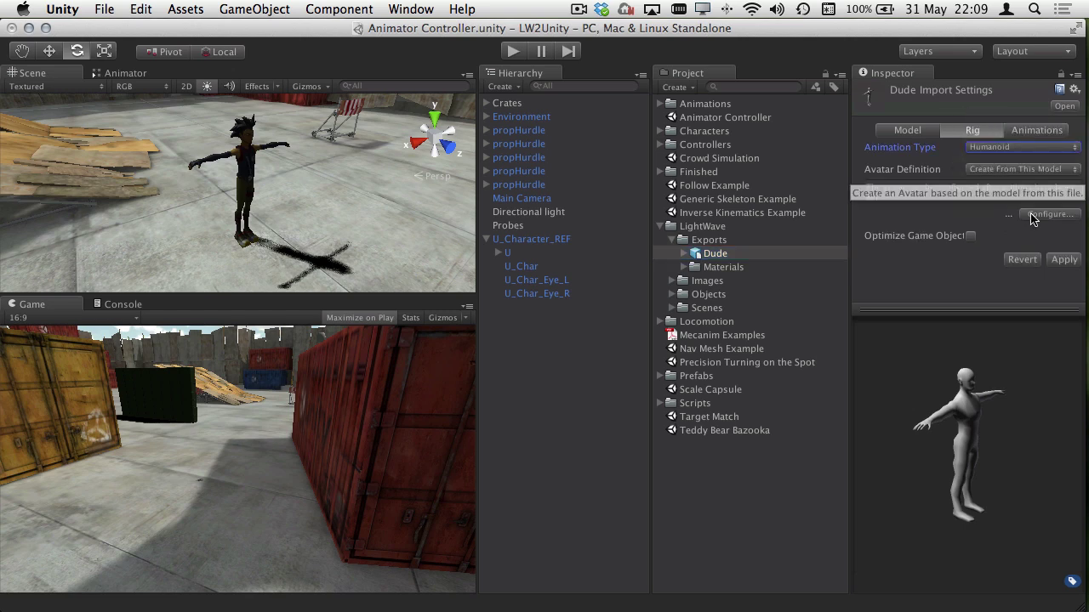
{"action": "left_click", "coordinate": [1055, 262]}
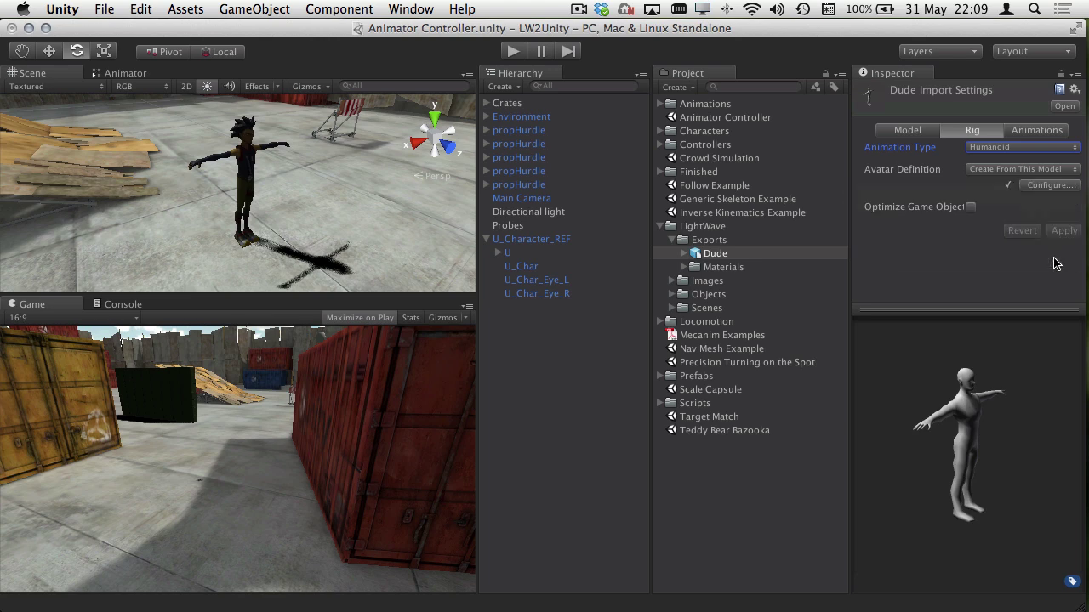
- Open the Dude avatar configuration, saving the Animator Controller scene, and review the body, arm and leg bone mapping
{"action": "left_click", "coordinate": [1053, 187]}
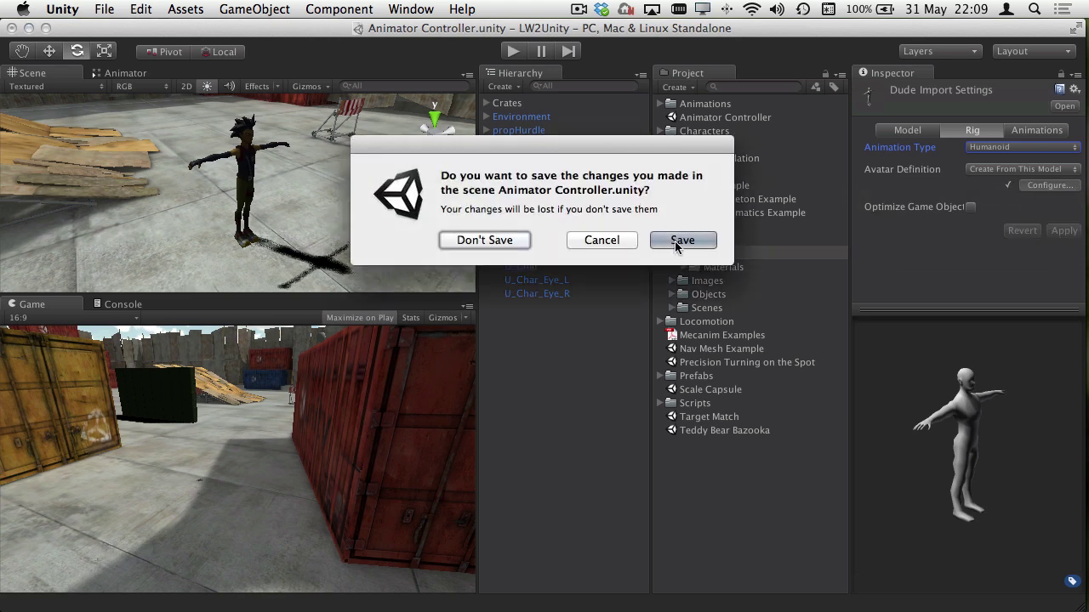
{"action": "left_click", "coordinate": [676, 240]}
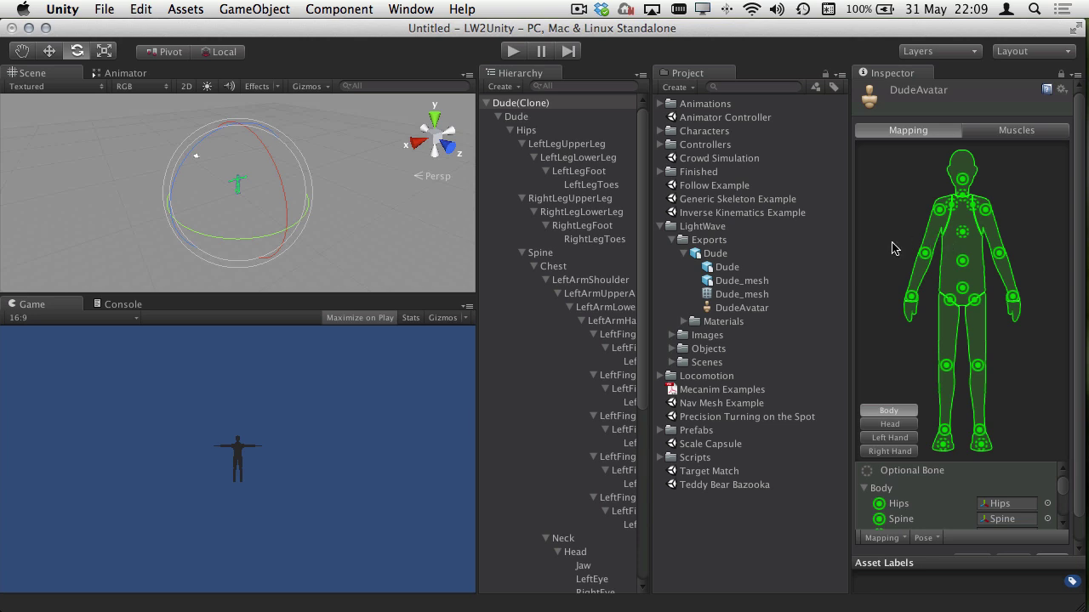
{"action": "scroll", "coordinate": [911, 315], "scroll_direction": "down", "scroll_amount": 1}
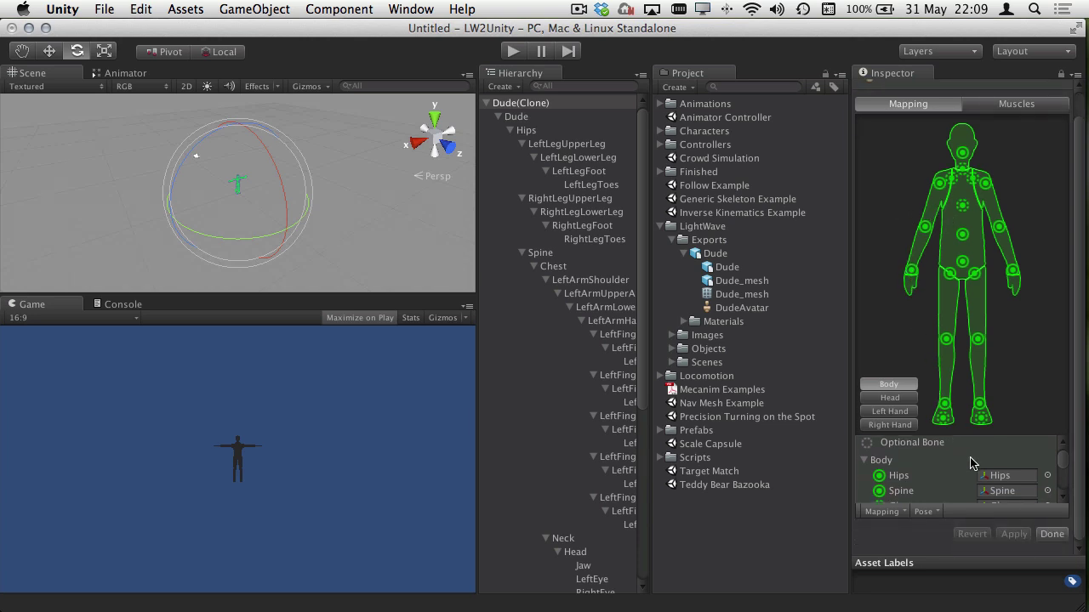
{"action": "scroll", "coordinate": [971, 462], "scroll_direction": "down", "scroll_amount": 3}
{"action": "scroll", "coordinate": [970, 462], "scroll_direction": "up", "scroll_amount": 2}
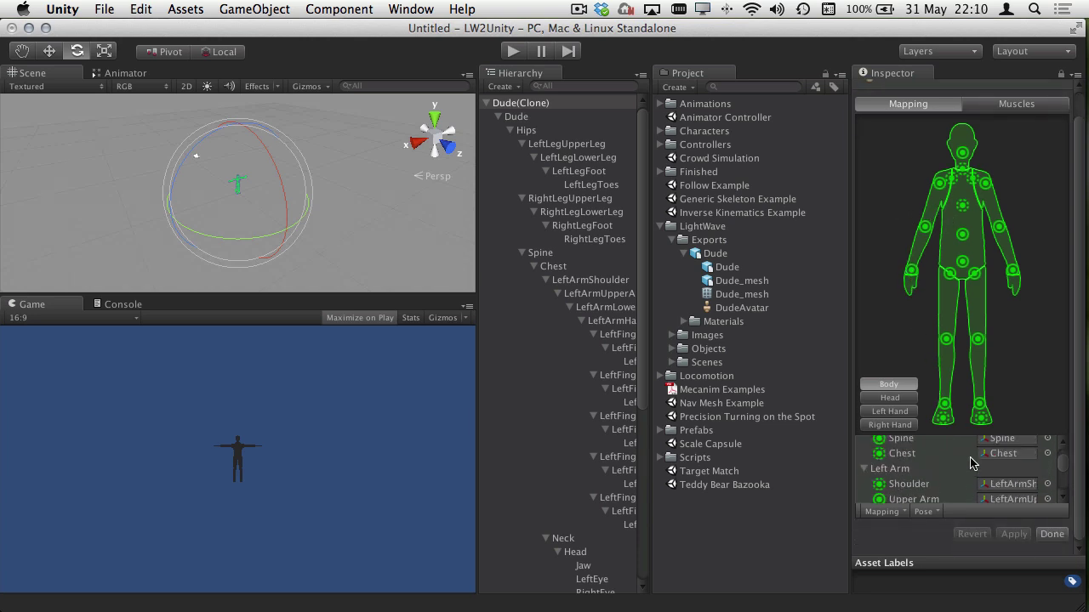
{"action": "scroll", "coordinate": [970, 462], "scroll_direction": "up", "scroll_amount": 3}
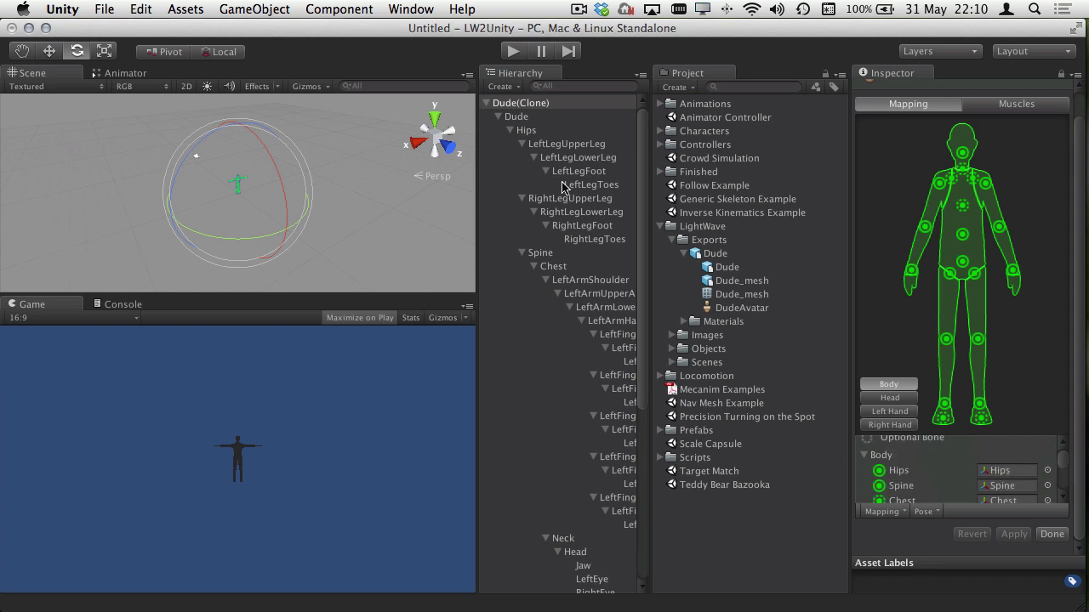
{"action": "scroll", "coordinate": [989, 478], "scroll_direction": "down", "scroll_amount": 3}
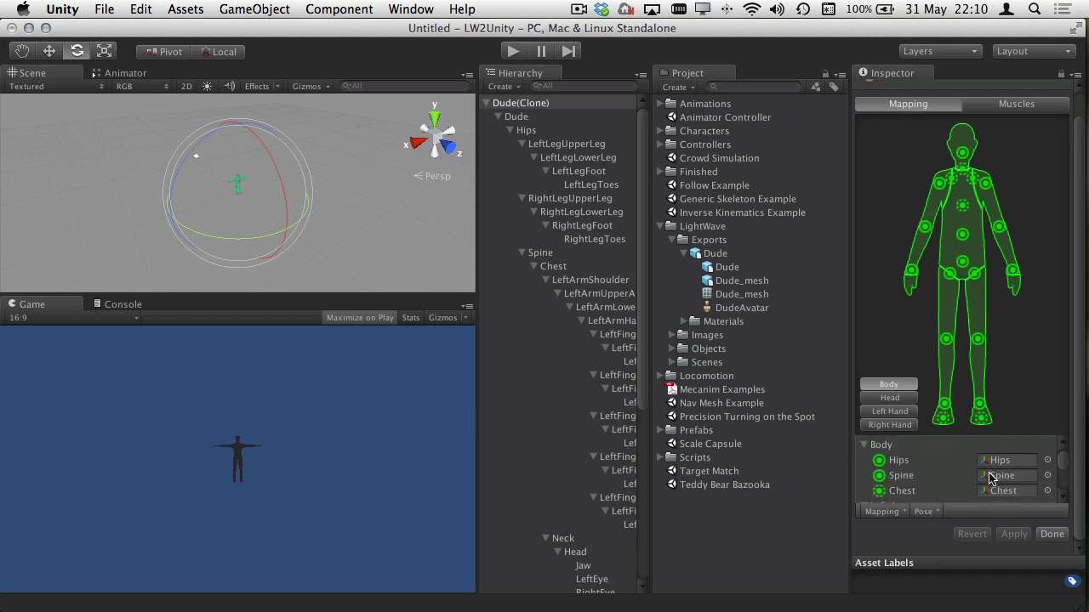
{"action": "scroll", "coordinate": [990, 478], "scroll_direction": "down", "scroll_amount": 5}
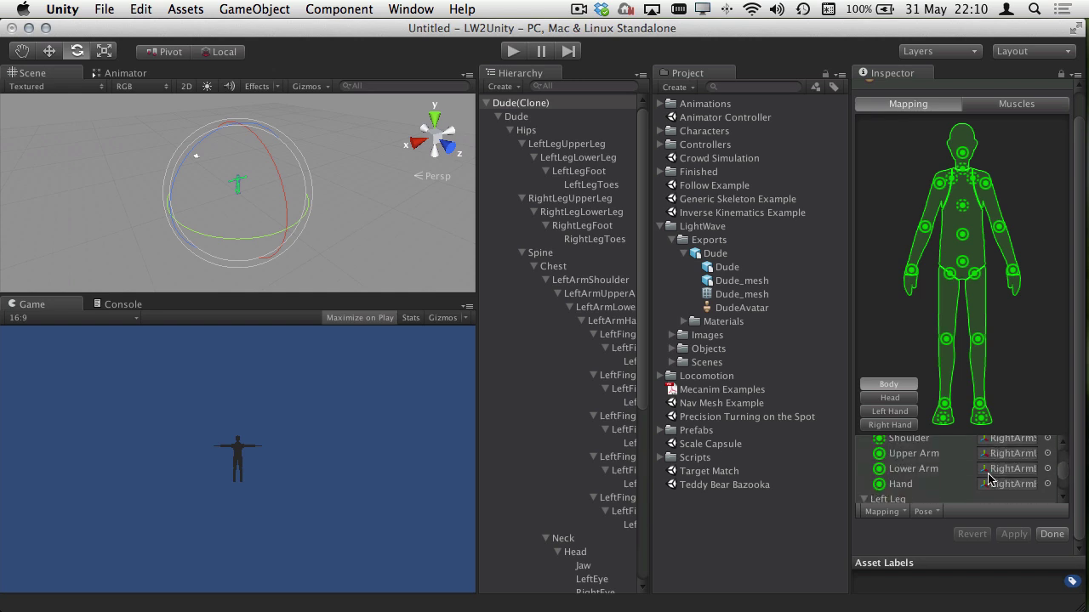
{"action": "scroll", "coordinate": [237, 168], "scroll_direction": "up", "scroll_amount": 5}
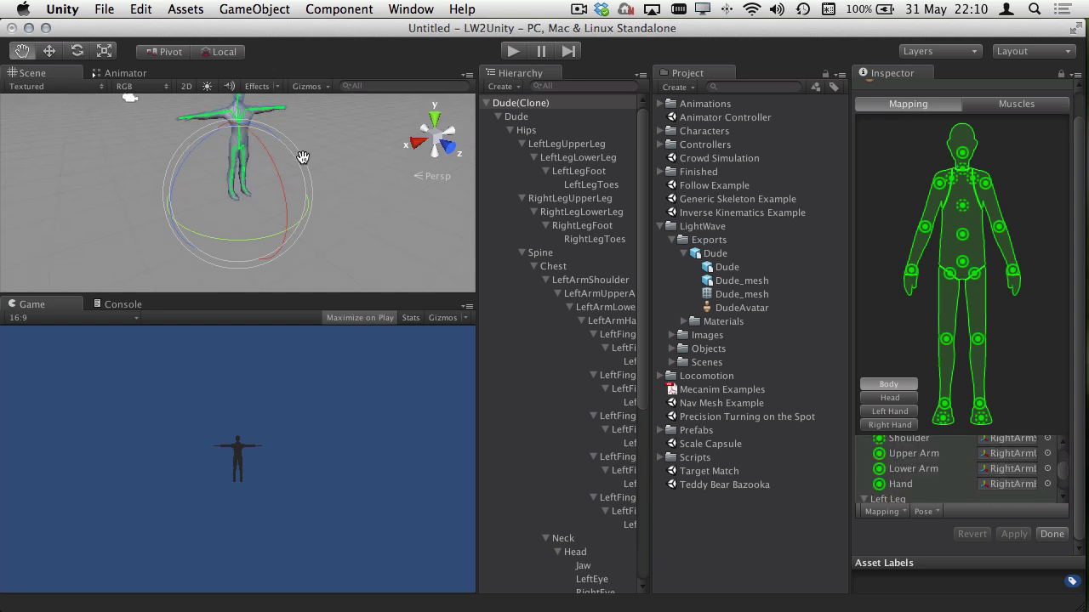
- Inspect the Chest, LeftArmUpperArm and LeftArmLowerArm bones on the model in the scene, and finish the avatar configuration
{"action": "middle_click_drag", "start_coordinate": [238, 168], "coordinate": [297, 181]}
{"action": "scroll", "coordinate": [297, 180], "scroll_direction": "up", "scroll_amount": 3}
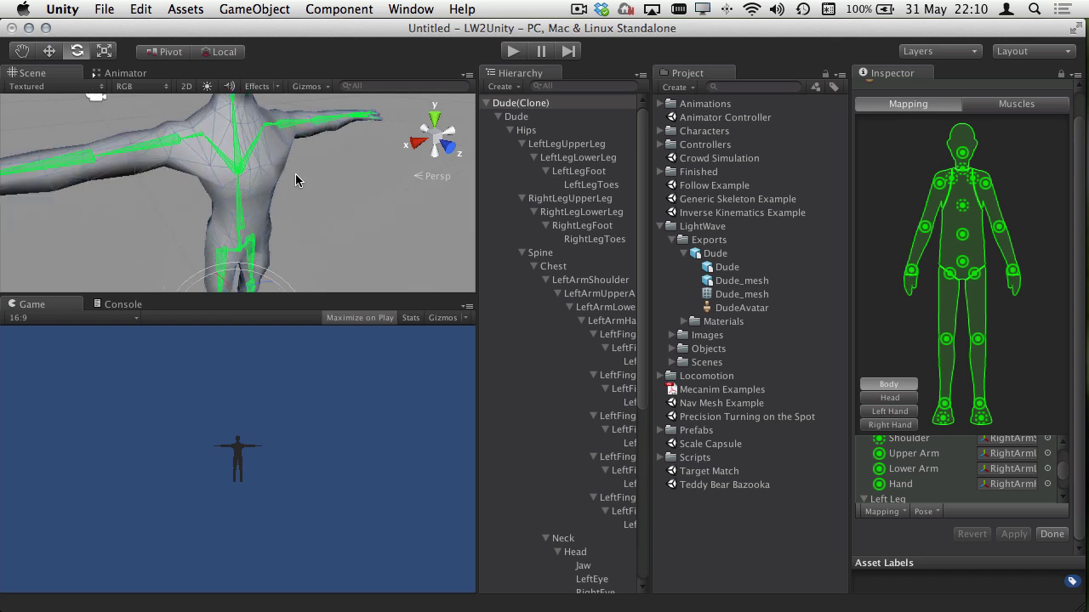
{"action": "left_click", "coordinate": [253, 153]}
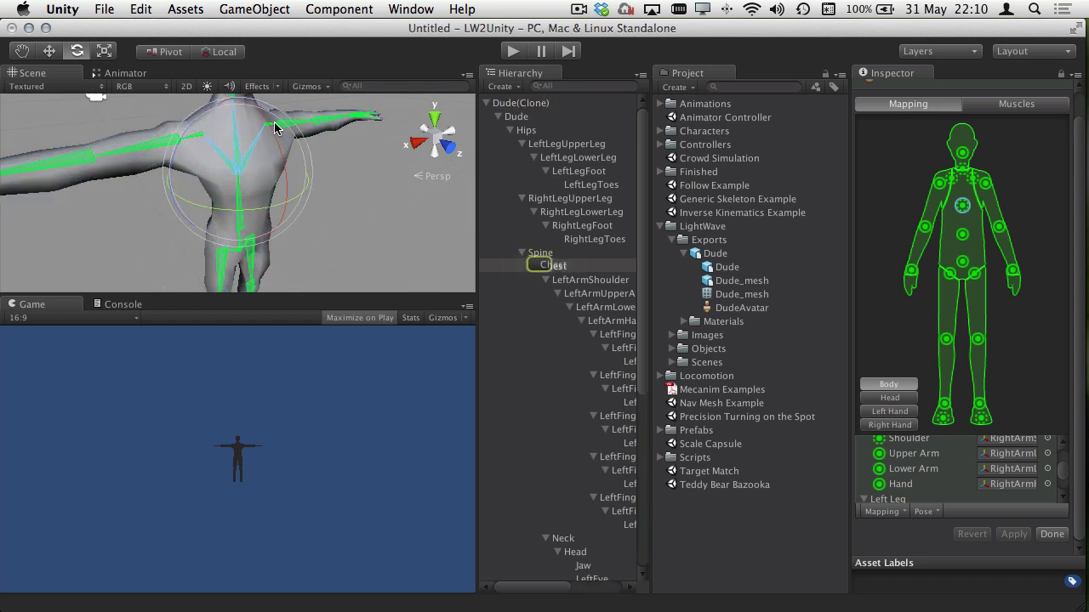
{"action": "left_click", "coordinate": [332, 121]}
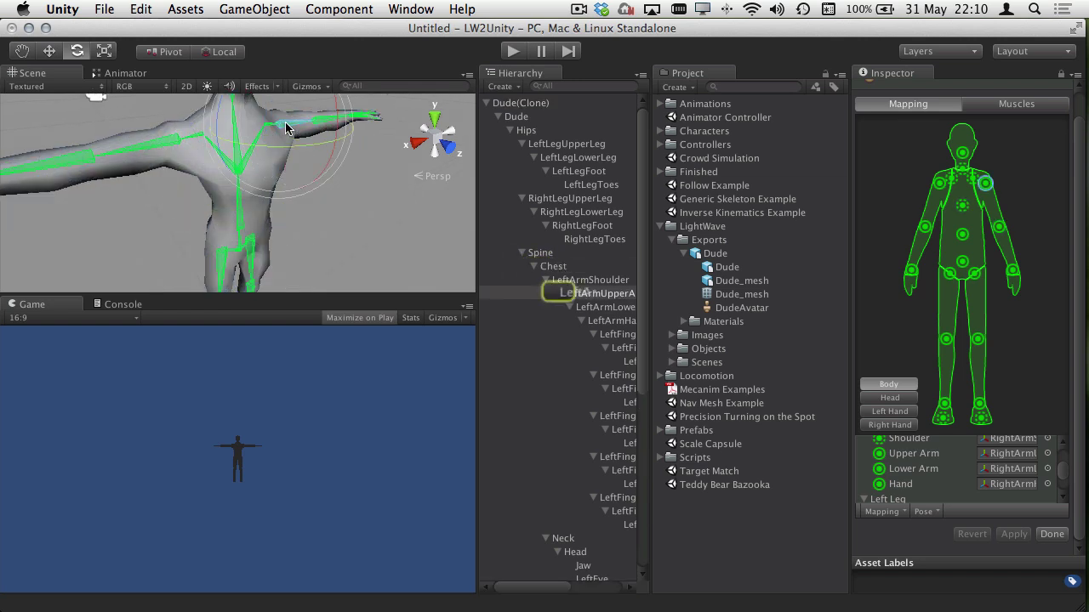
{"action": "left_click", "coordinate": [259, 143]}
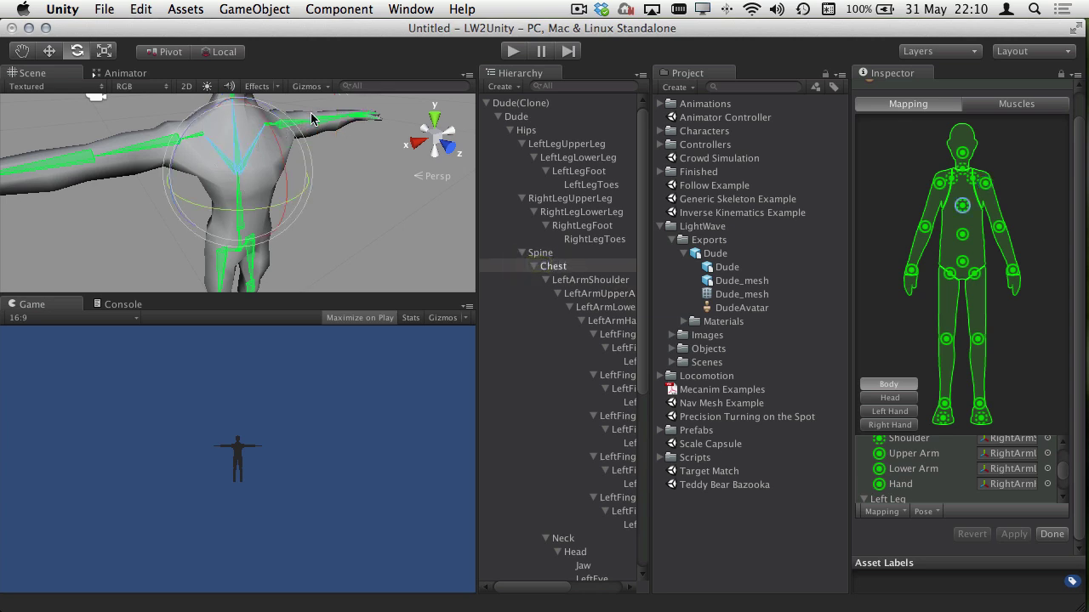
{"action": "left_click", "coordinate": [315, 126]}
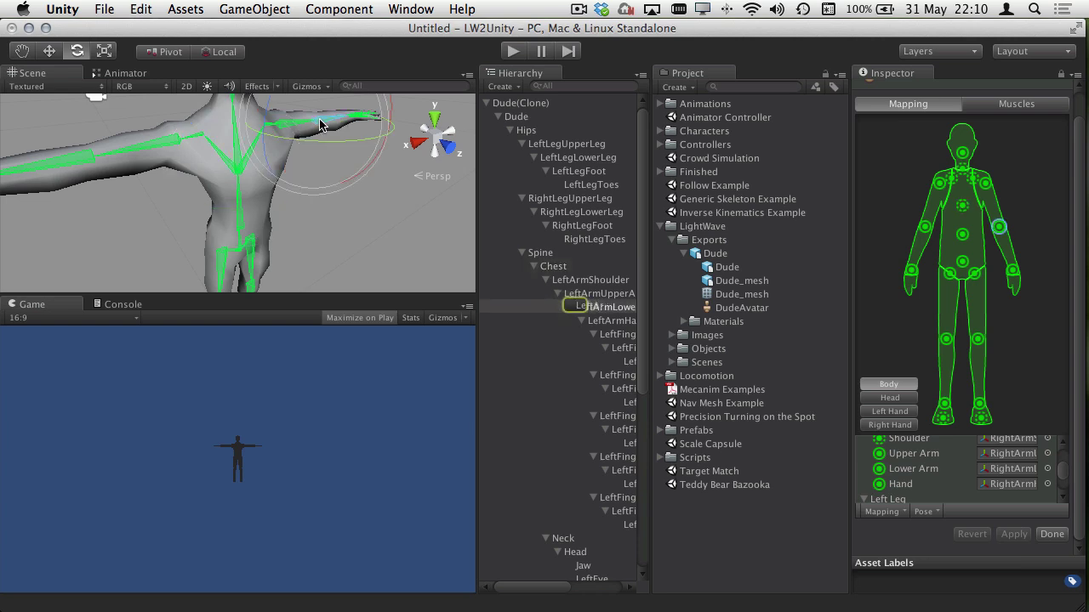
{"action": "scroll", "coordinate": [319, 126], "scroll_direction": "down", "scroll_amount": 10}
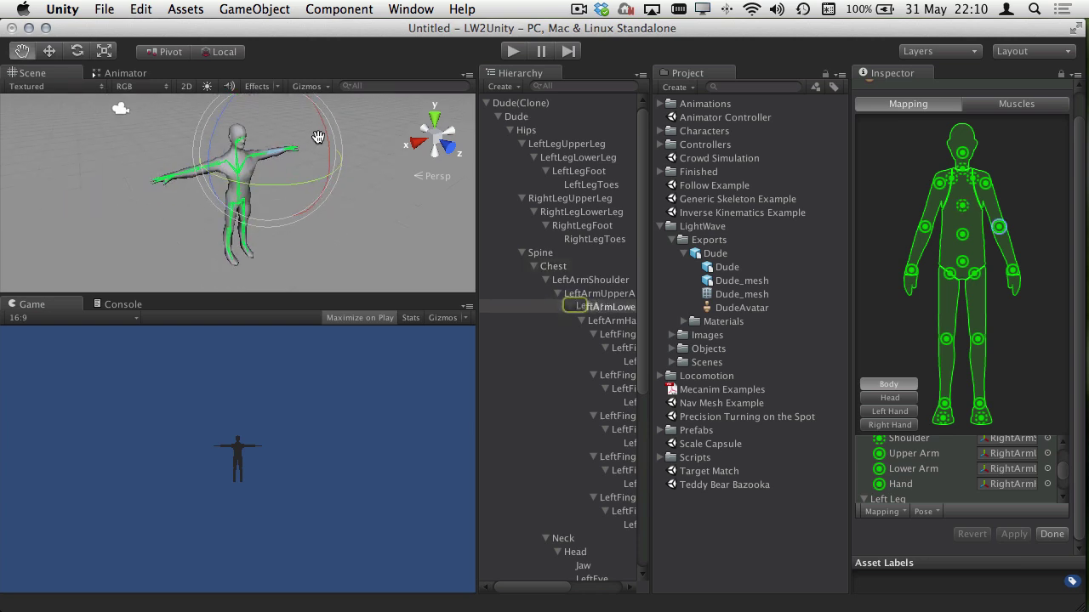
{"action": "scroll", "coordinate": [317, 137], "scroll_direction": "up", "scroll_amount": 2}
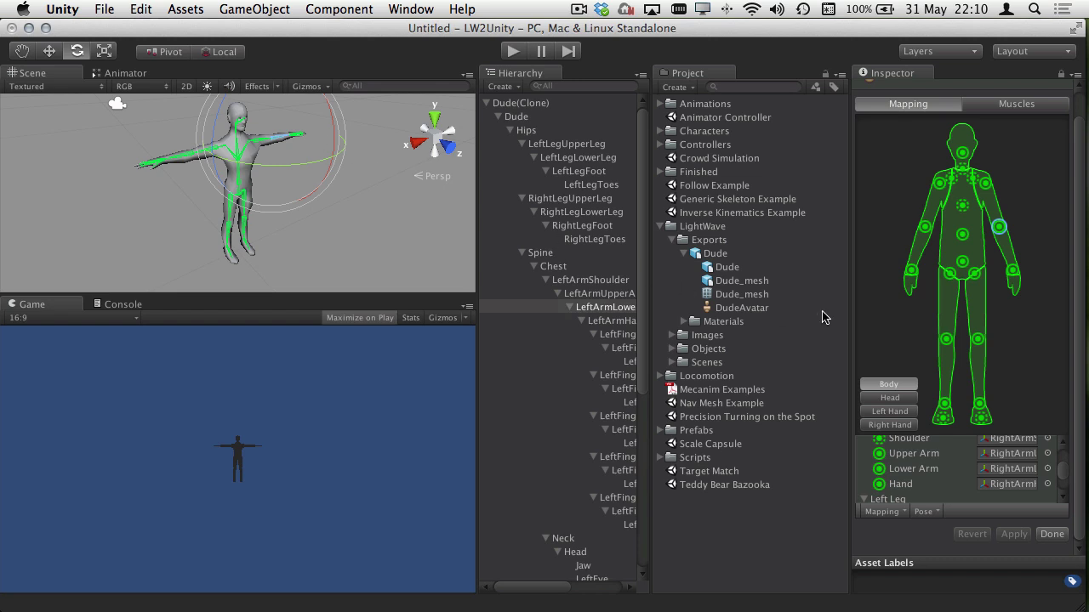
{"action": "left_click", "coordinate": [1051, 535]}
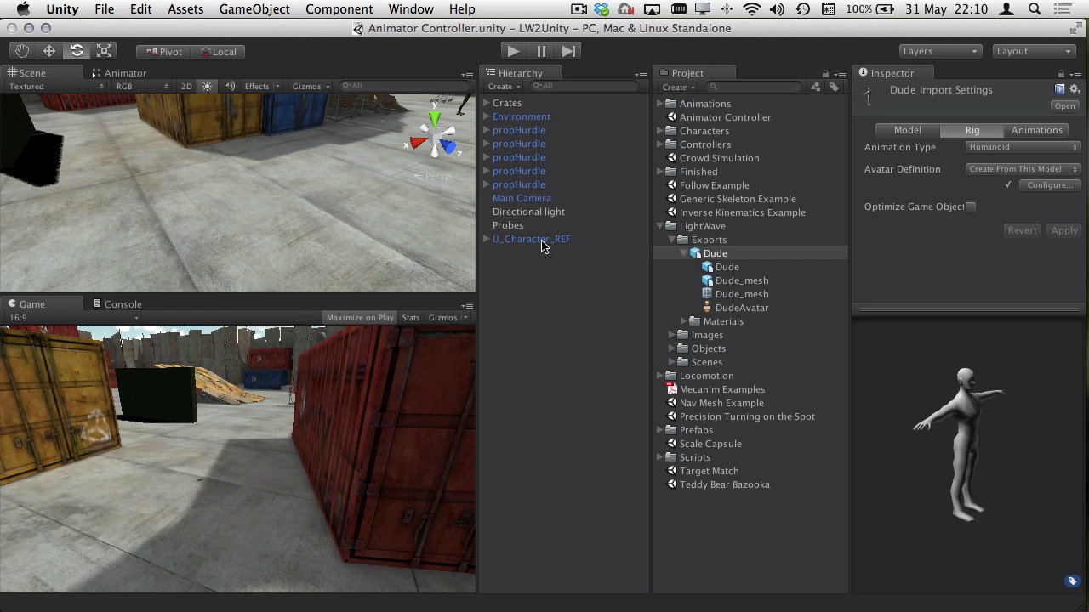
- Deactivate the child objects U, U_Char, U_Char_Eye_L and U_Char_Eye_R of U_Character_REF, and select the U_Character_REF parent
{"action": "left_click", "coordinate": [487, 241]}
{"action": "left_click", "coordinate": [523, 240]}
{"action": "left_click", "coordinate": [518, 255]}
{"action": "left_click", "coordinate": [525, 292], "text": "shift"}
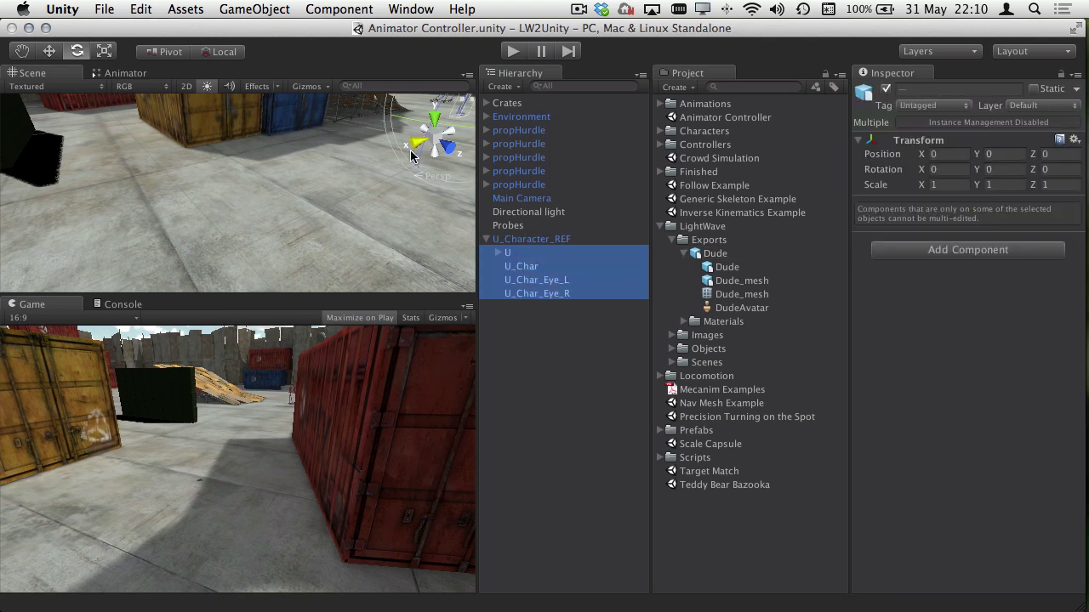
{"action": "key", "text": "f"}
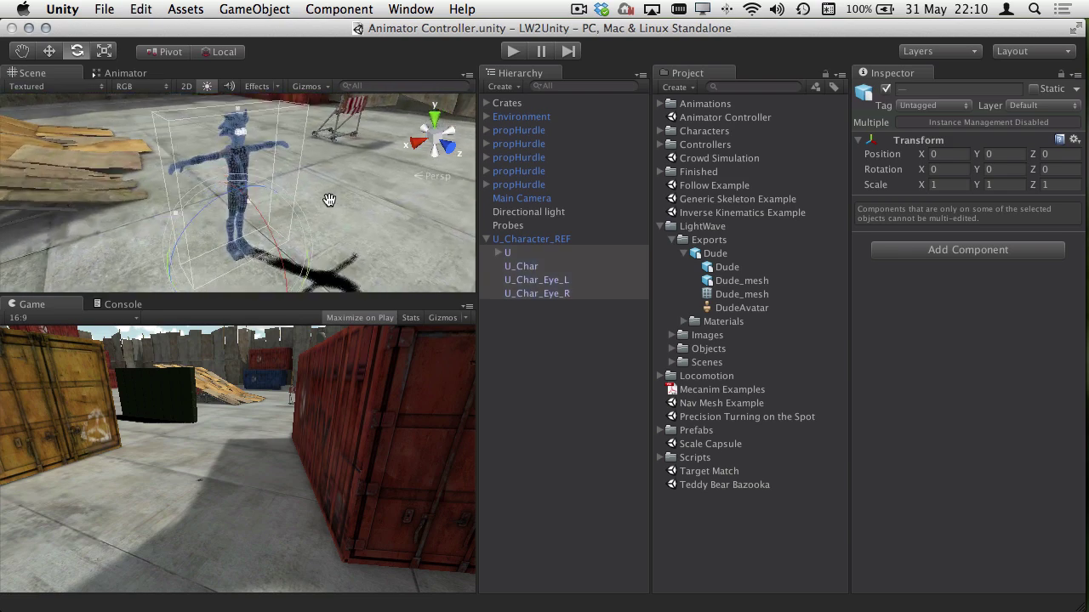
{"action": "left_click", "coordinate": [886, 90]}
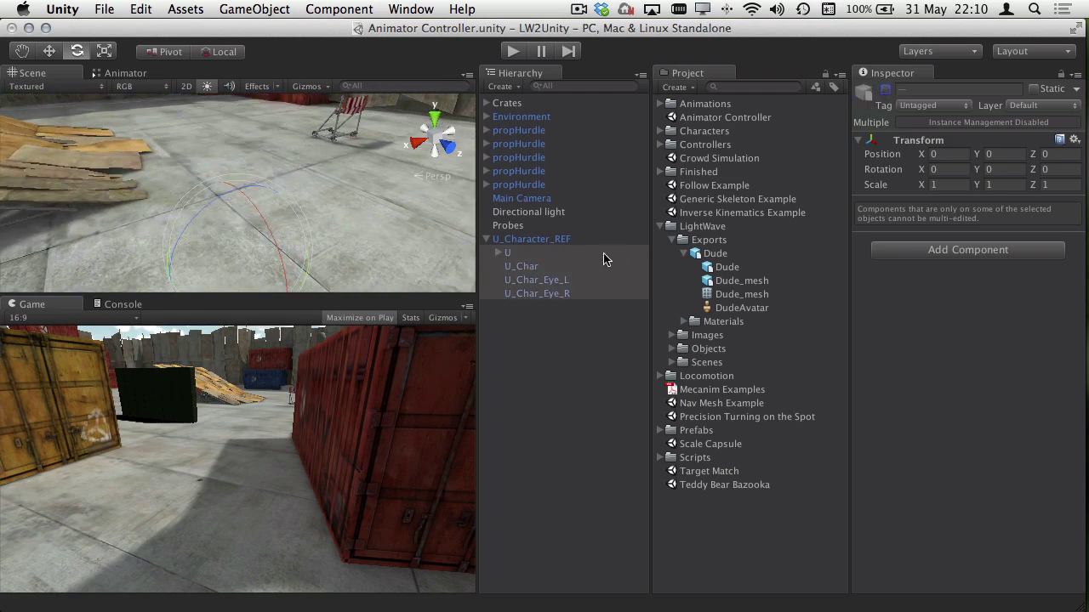
{"action": "left_click", "coordinate": [522, 239]}
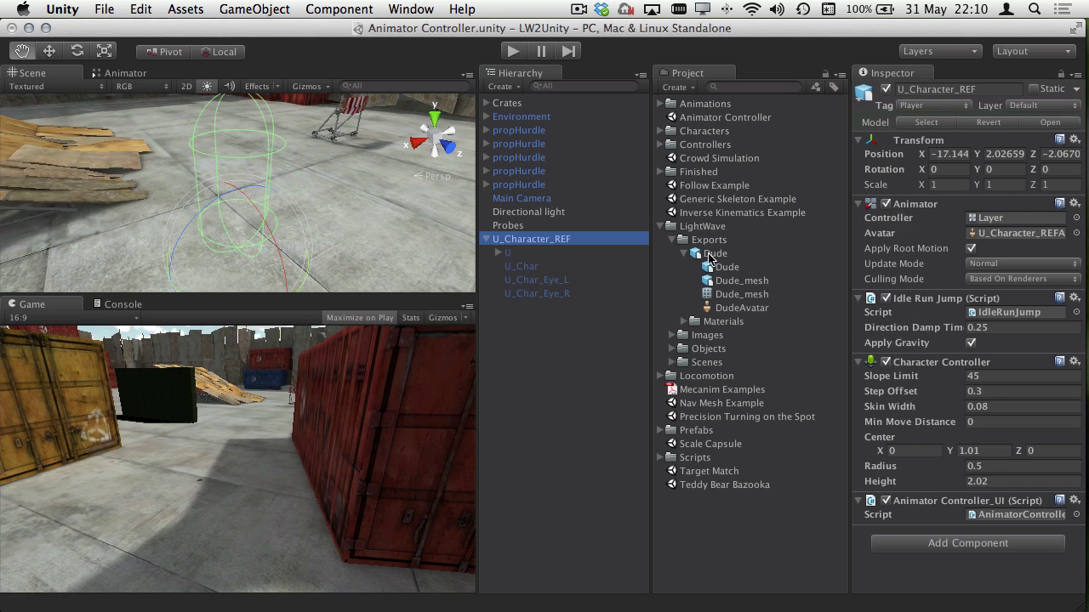
- Parent the Dude model under U_Character_REF and assign DudeAvatar as the avatar of U_Character_REF's Animator
{"action": "left_click_drag", "start_coordinate": [710, 258], "coordinate": [564, 239]}
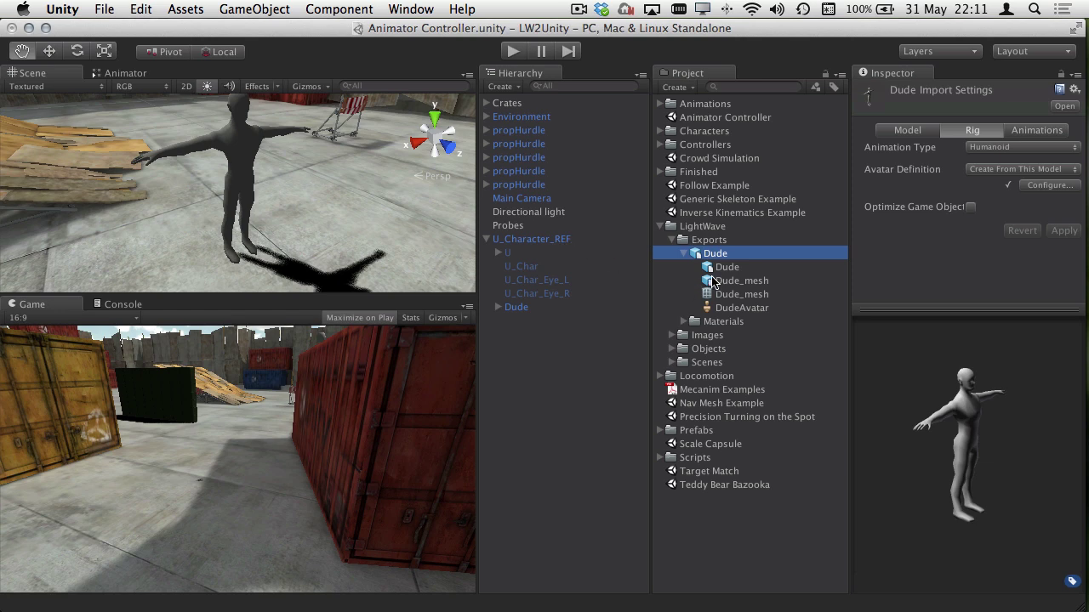
{"action": "left_click", "coordinate": [559, 239]}
{"action": "left_click_drag", "start_coordinate": [721, 311], "coordinate": [1002, 237]}
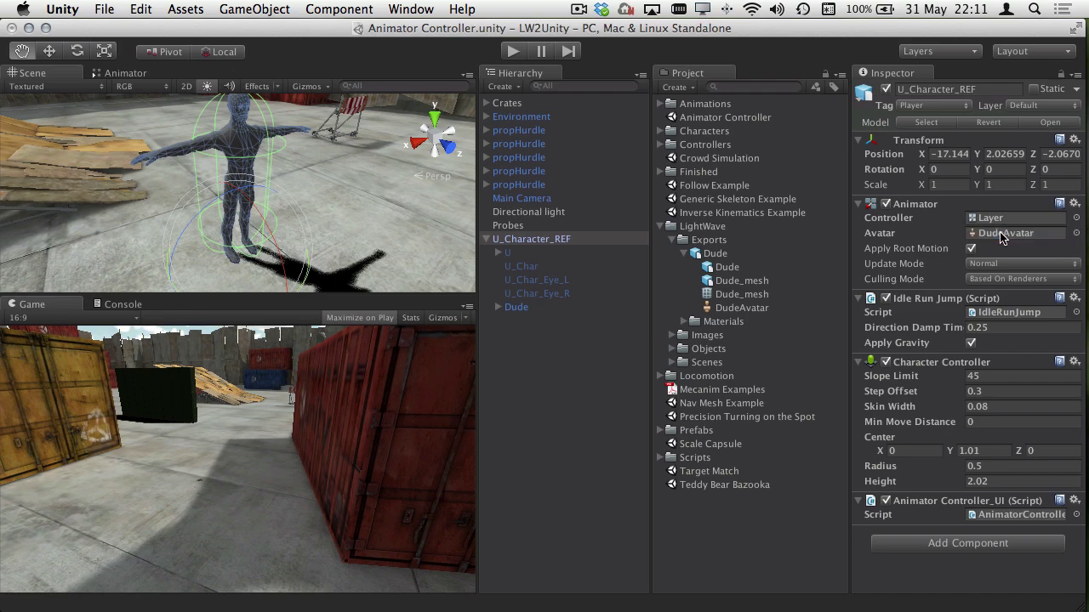
{"action": "left_click", "coordinate": [523, 398]}
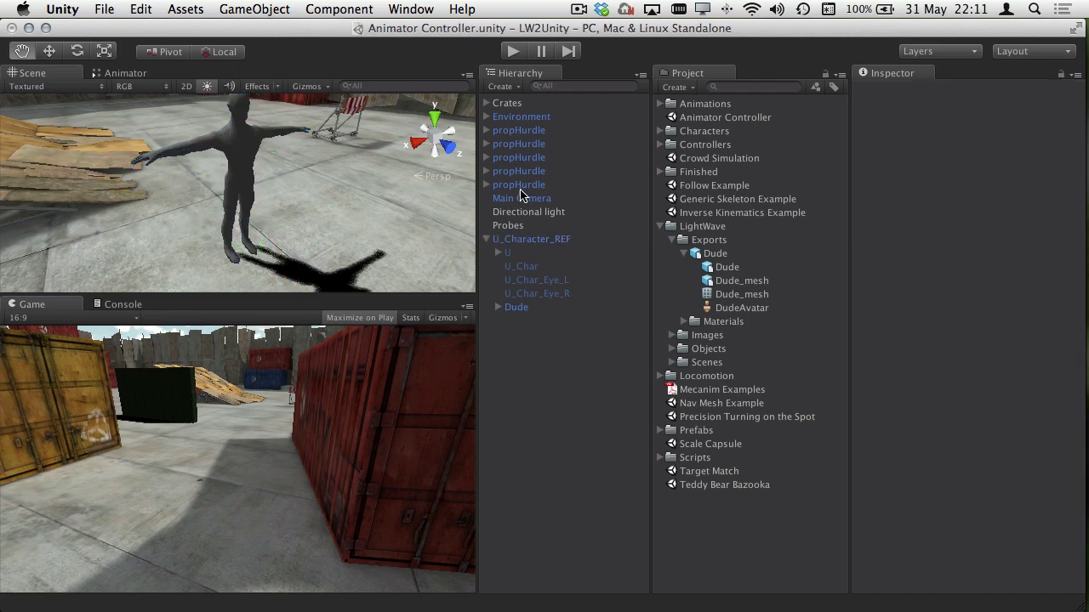
- Play the scene, steer the substituted character around with turns and a jump, and stop playback
{"action": "left_click", "coordinate": [513, 52]}
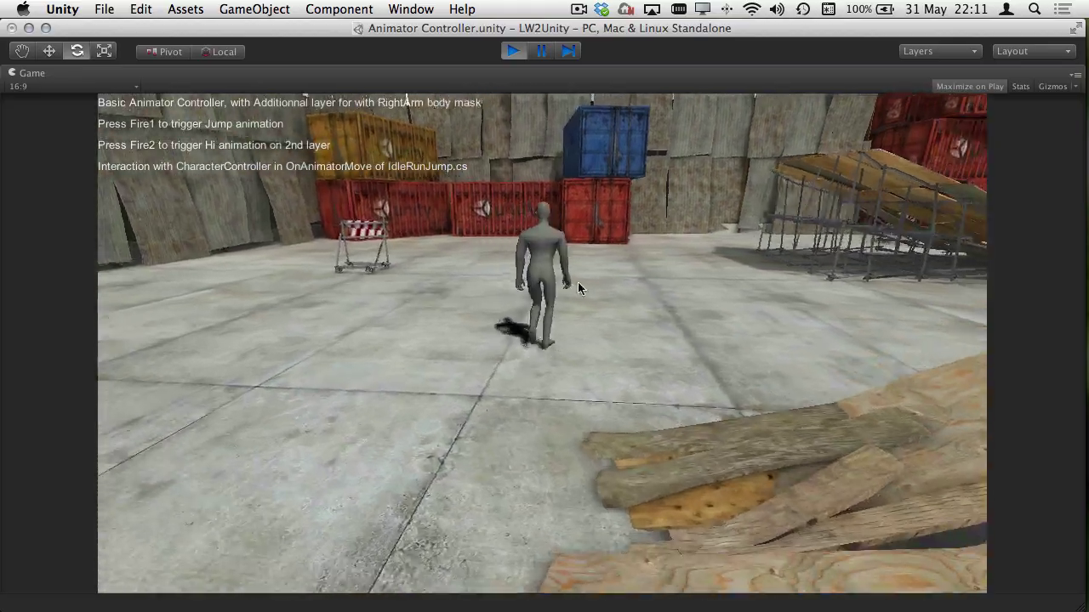
{"action": "key", "text": "Up"}
{"action": "key", "text": "Right"}
{"action": "left_click", "coordinate": [541, 273]}
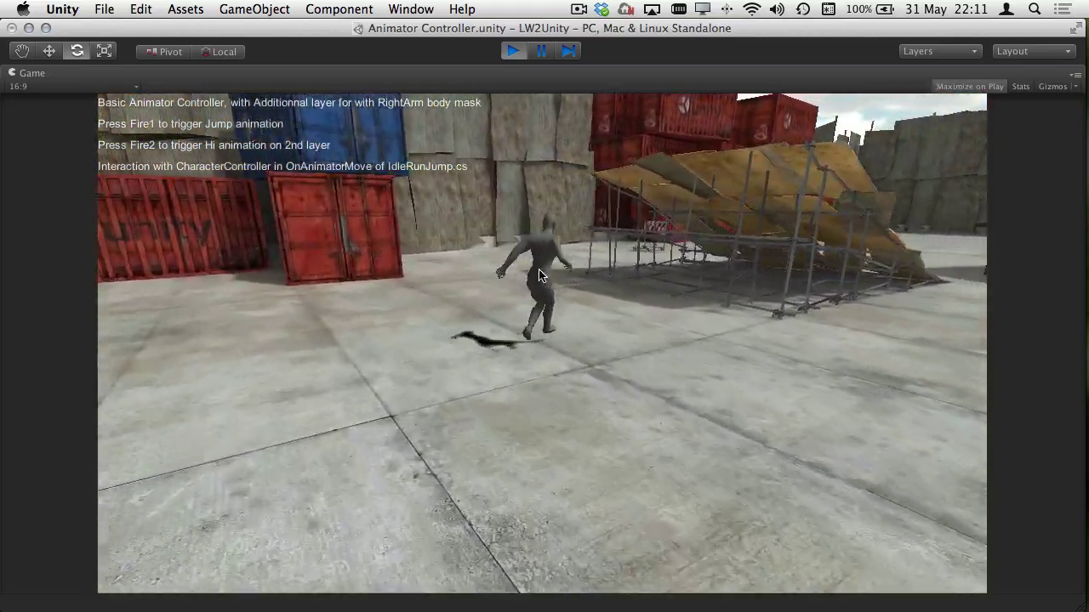
{"action": "key", "text": "Left"}
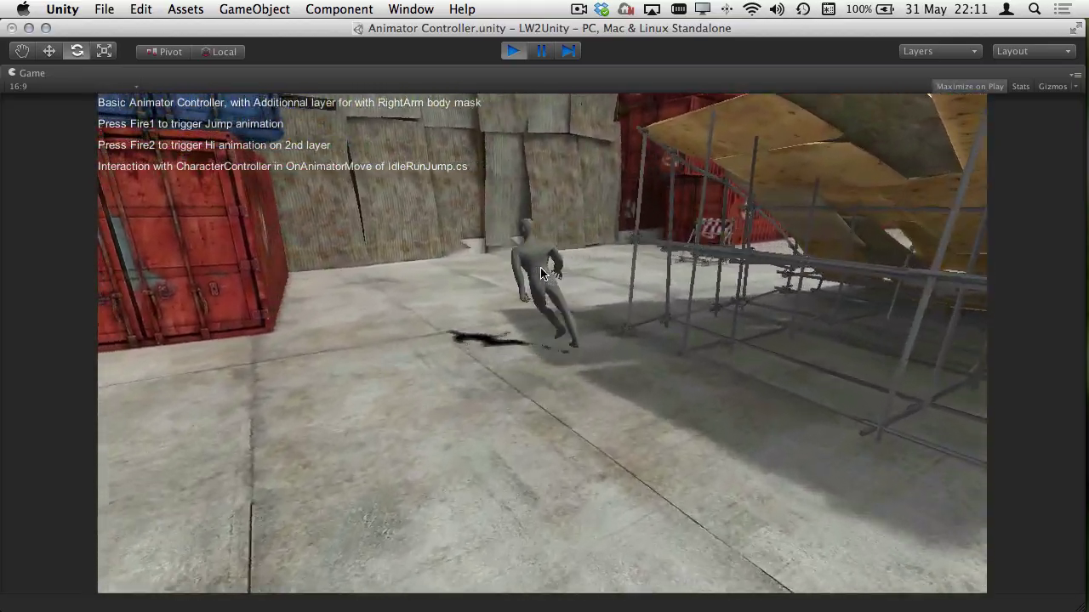
{"action": "key", "text": "Right"}
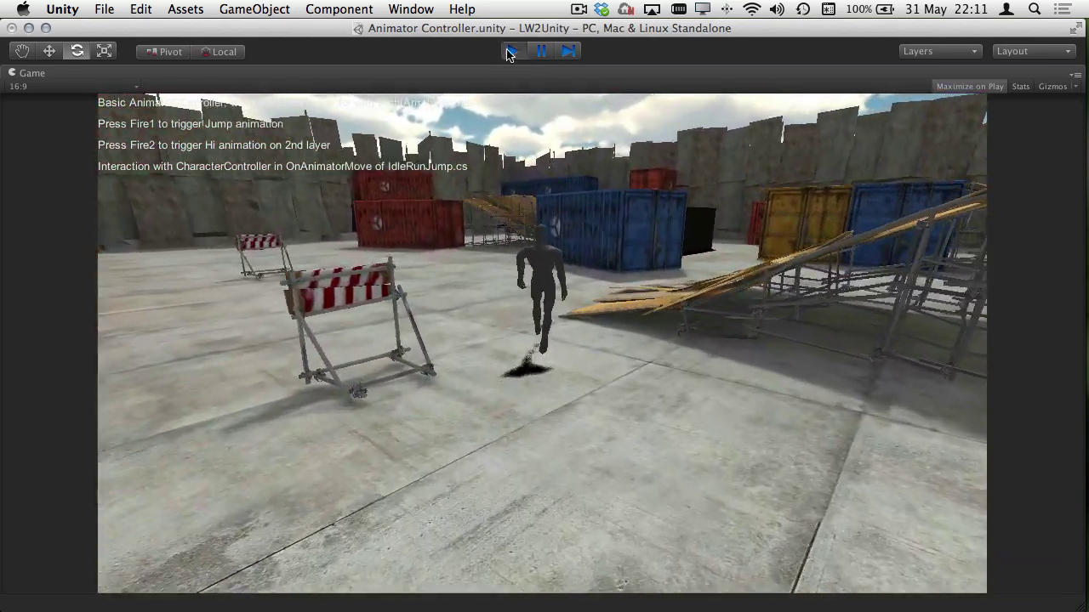
{"action": "left_click", "coordinate": [510, 52]}
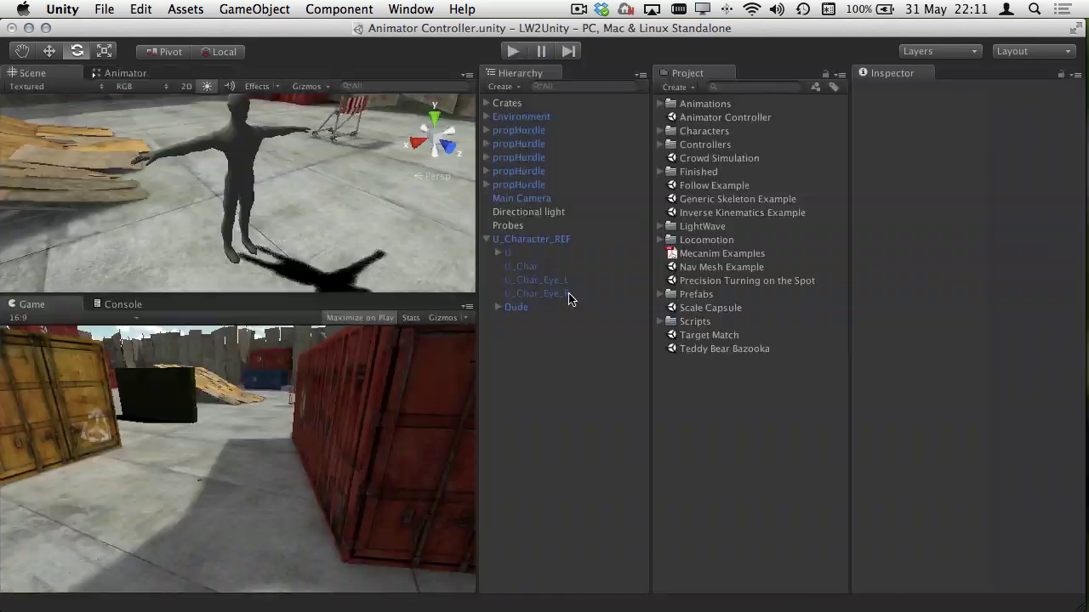
{"action": "left_click", "coordinate": [521, 307]}
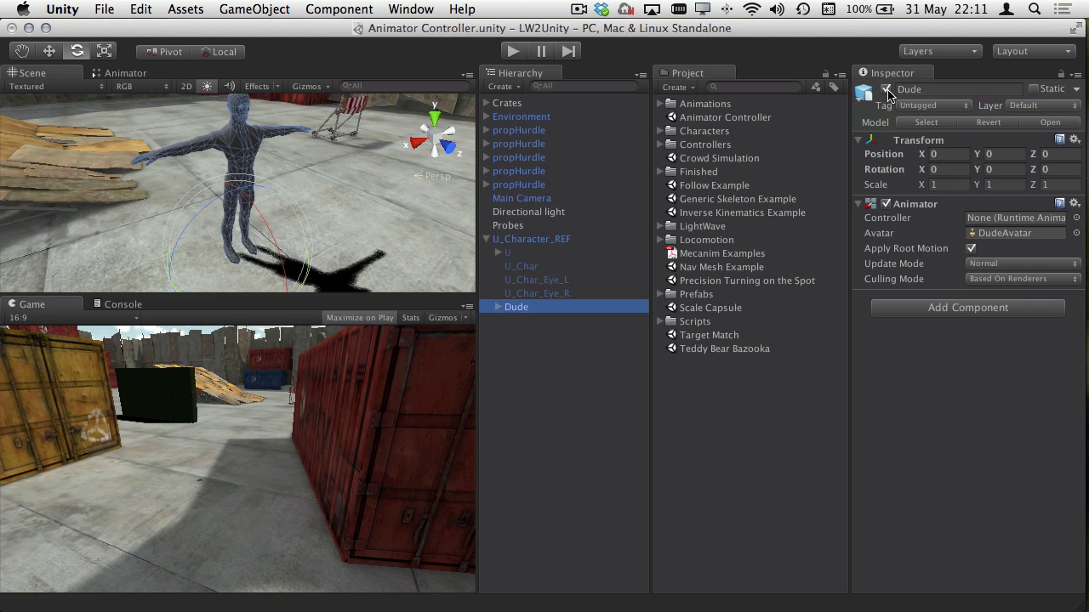
{"action": "left_click", "coordinate": [583, 357]}
- Switch to LightWave Modeler, frame the Dude model and look over the available vertex painting and weight merging tools
{"action": "key", "text": "super+Tab"}
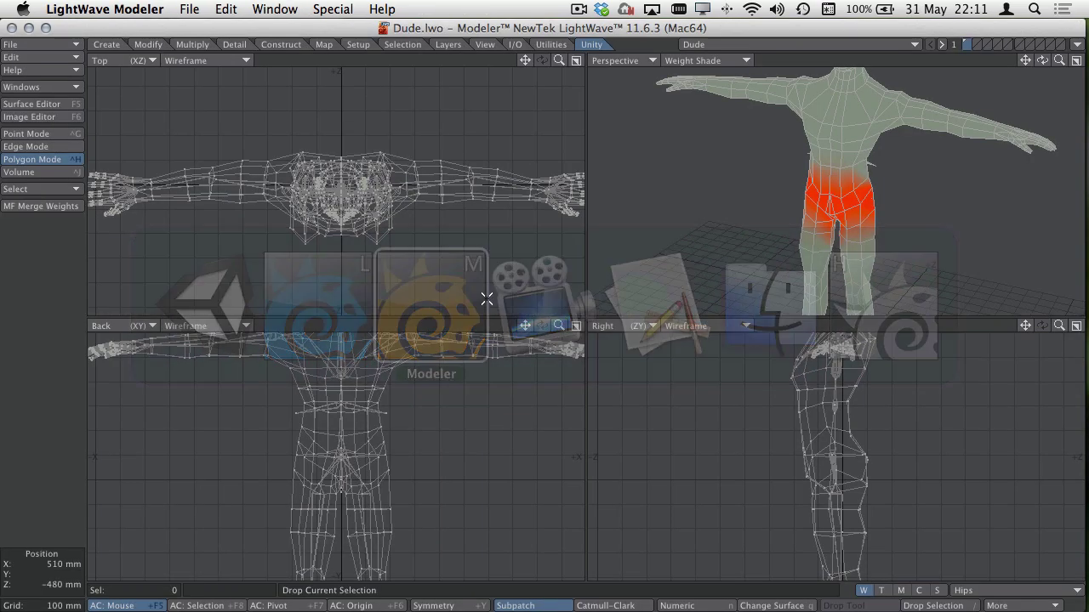
{"action": "key", "text": "a"}
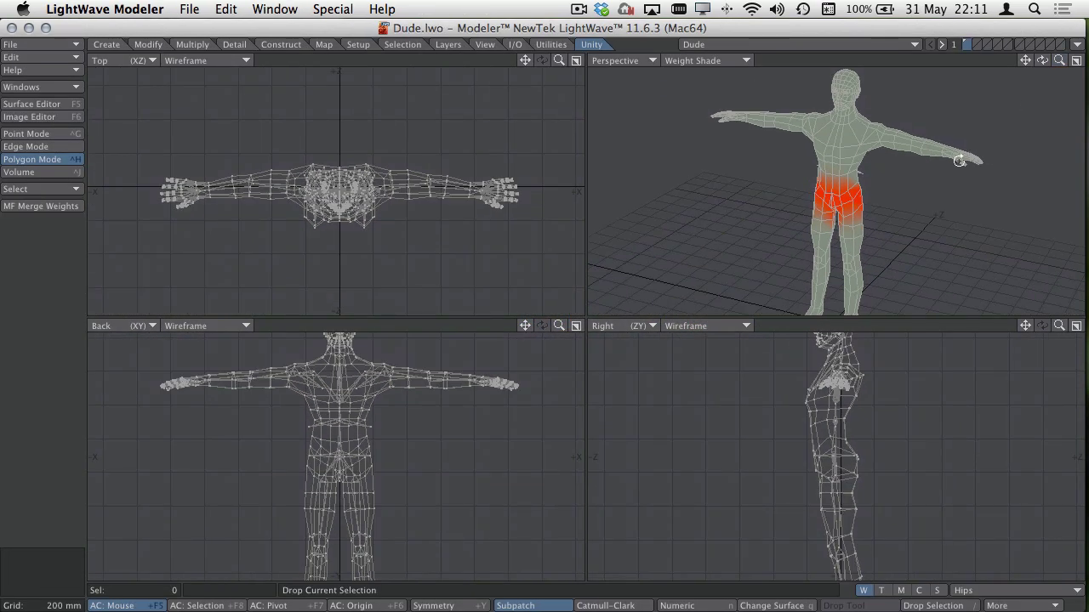
{"action": "left_click_drag", "start_coordinate": [944, 185], "coordinate": [933, 142], "text": "alt+shift"}
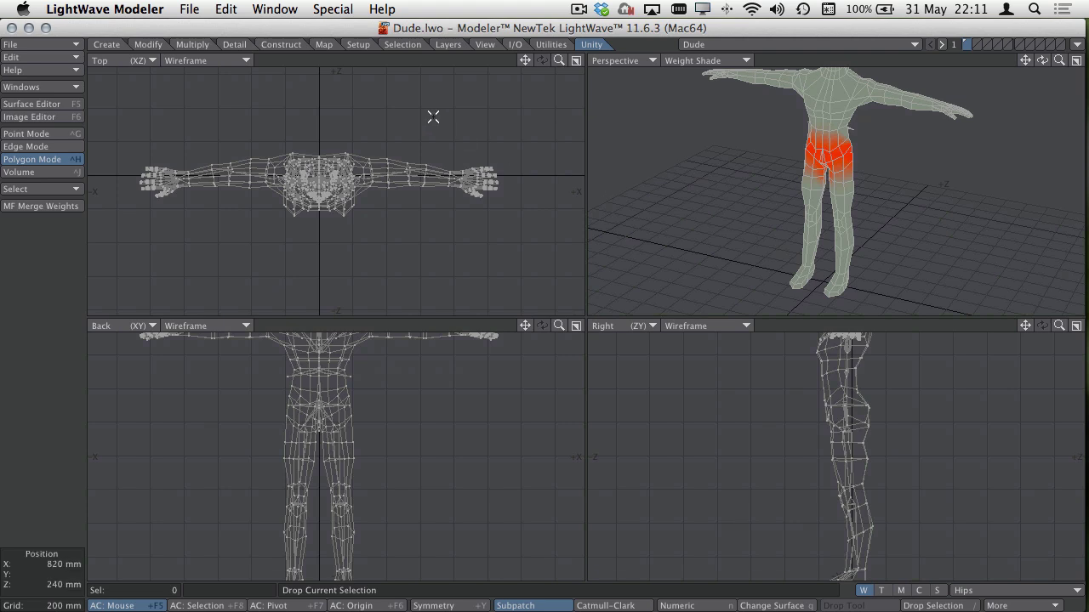
{"action": "left_click", "coordinate": [326, 46]}
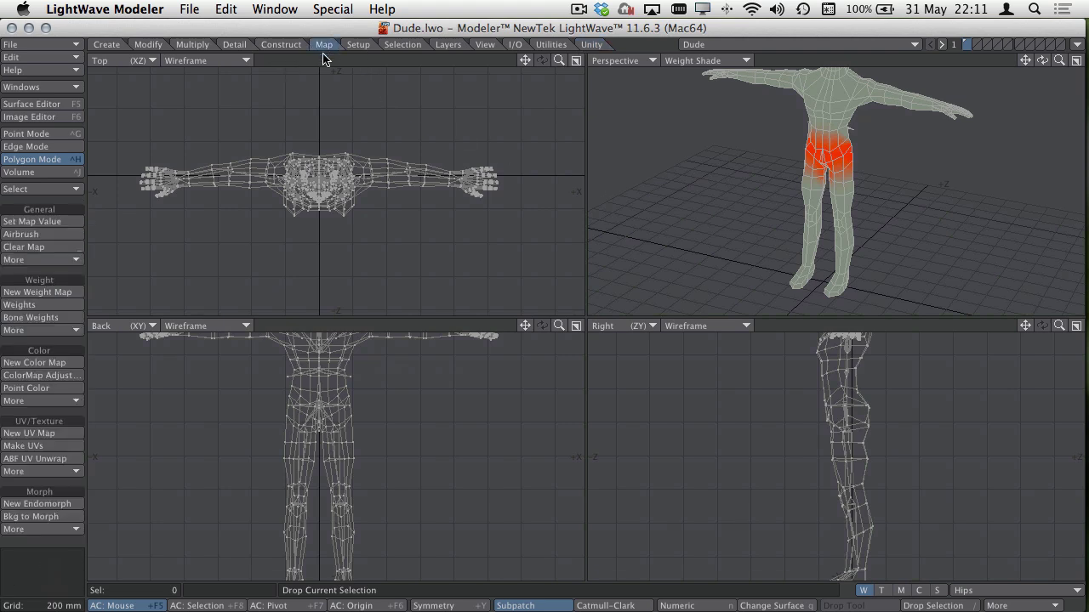
{"action": "left_click", "coordinate": [21, 401]}
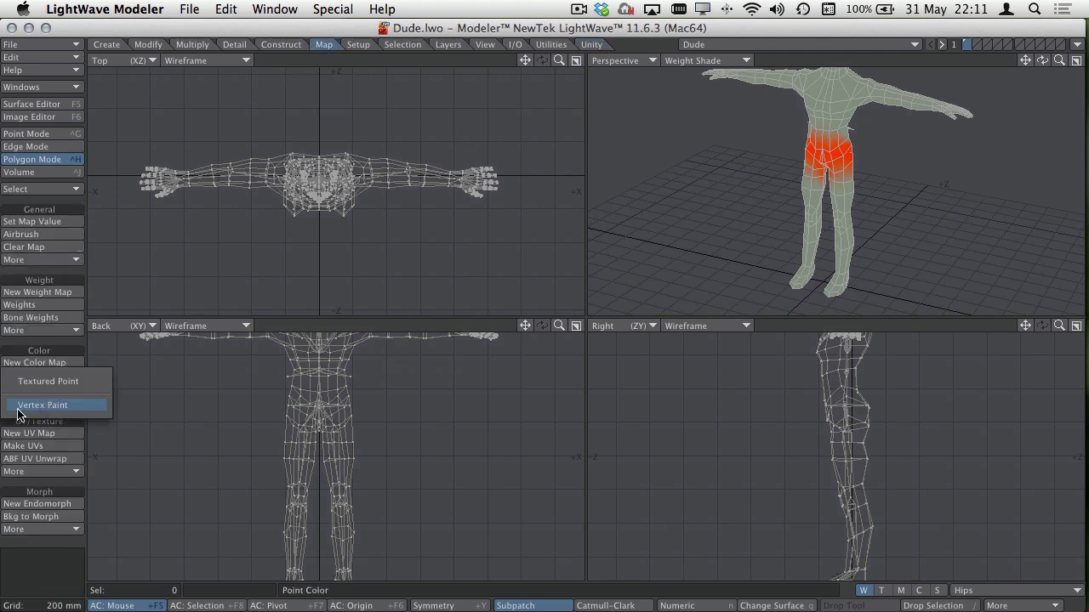
{"action": "left_click", "coordinate": [518, 391]}
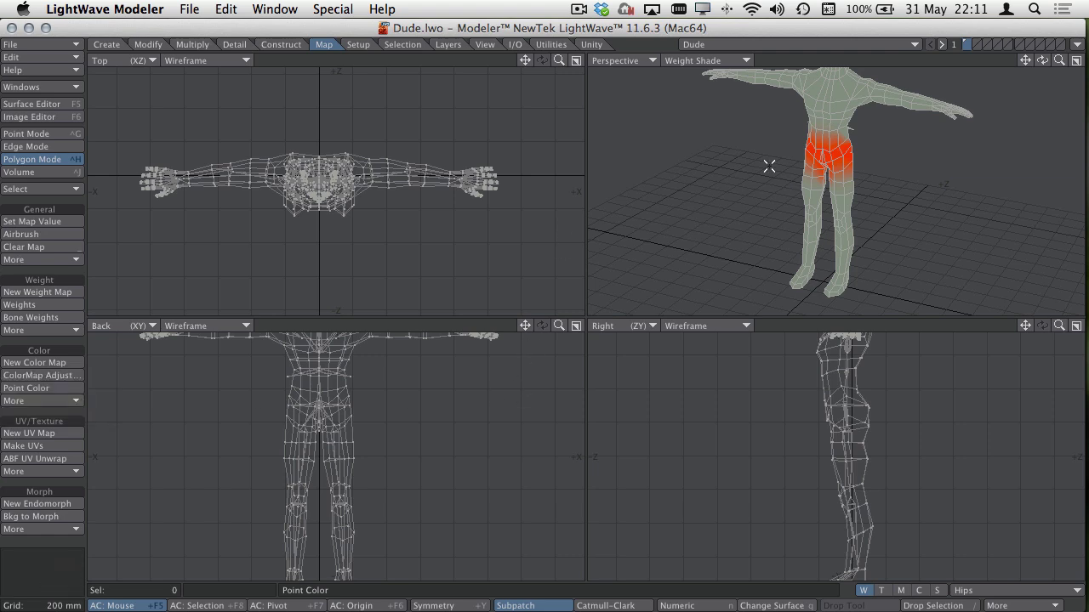
{"action": "left_click", "coordinate": [604, 46]}
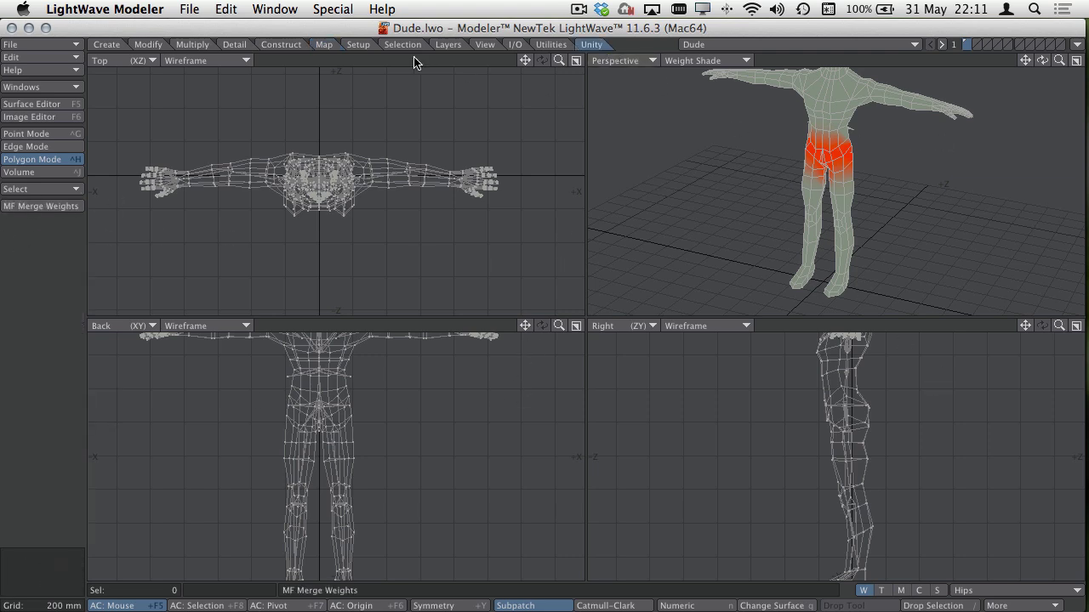
- Try airbrushing the Hips weight map onto Dude's torso and undo the stroke
{"action": "left_click", "coordinate": [325, 45]}
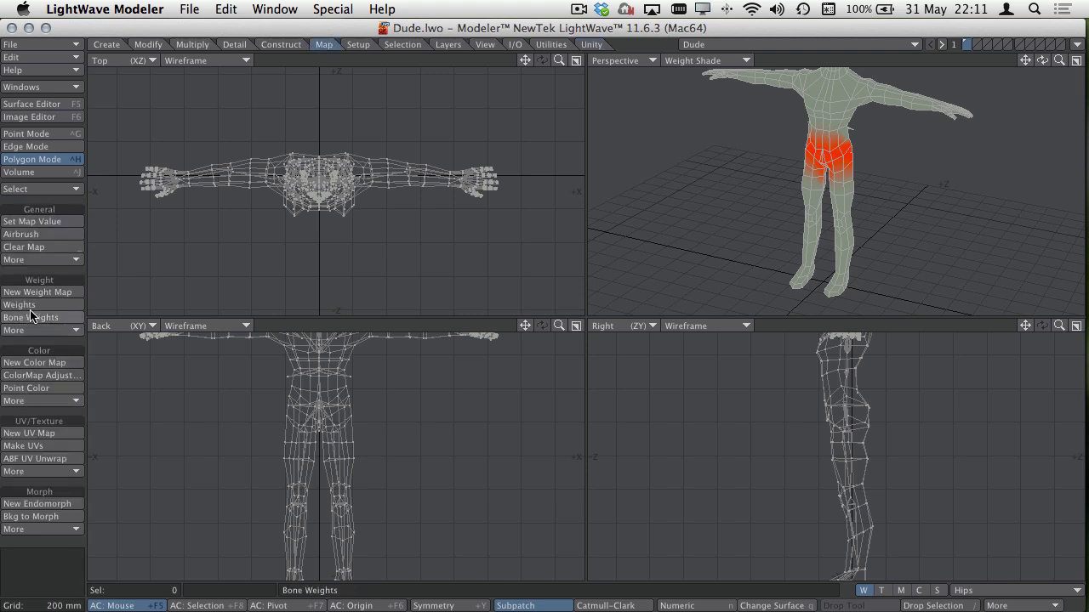
{"action": "left_click", "coordinate": [21, 233]}
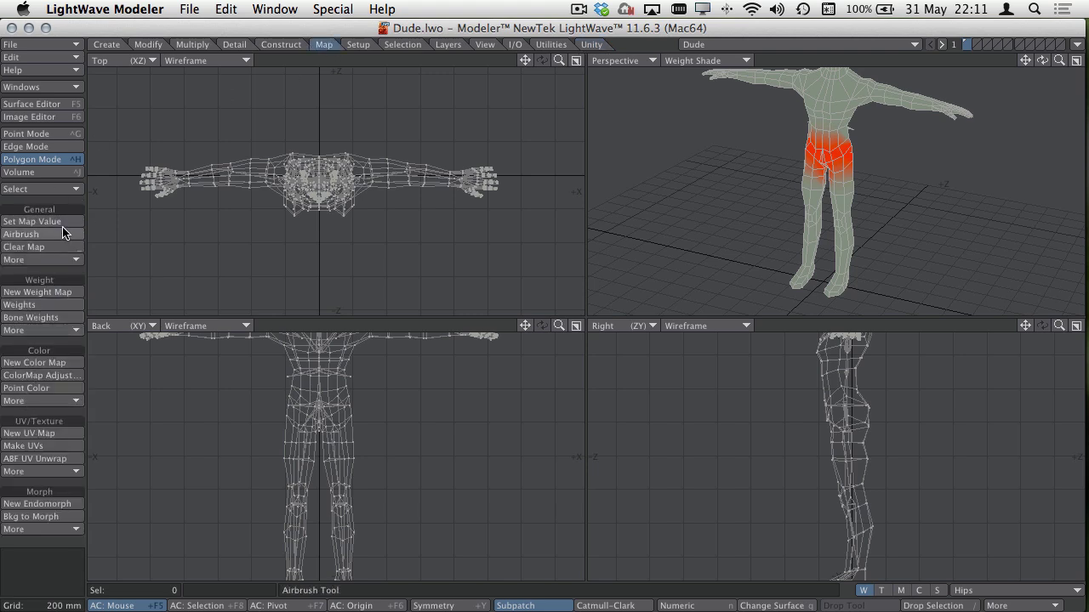
{"action": "left_click_drag", "start_coordinate": [821, 95], "coordinate": [808, 154]}
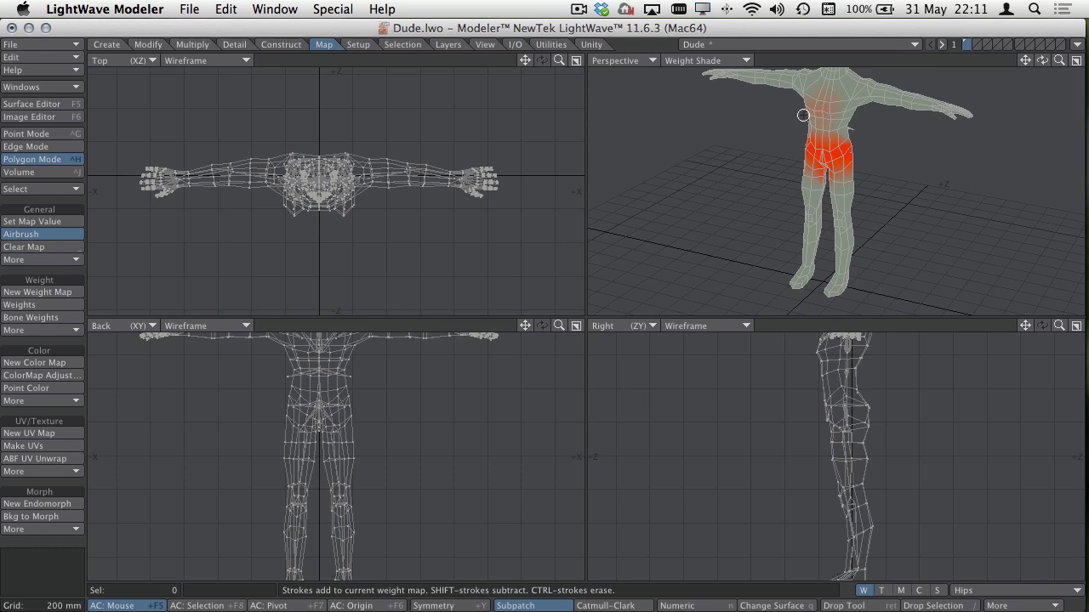
{"action": "key", "text": "super+z"}
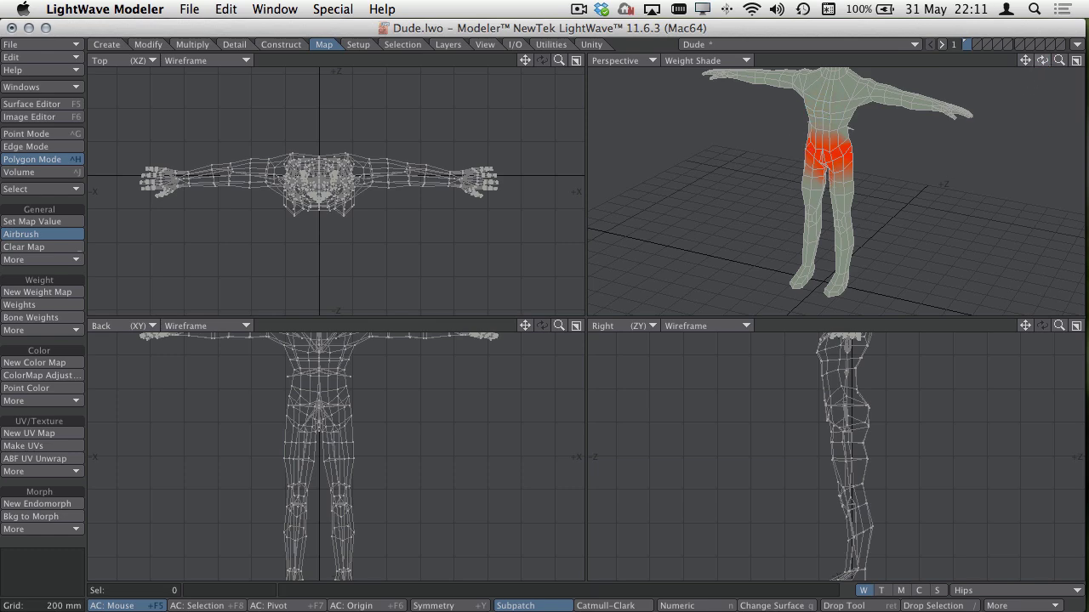
- Switch to the Gaarg object and display it with Texture shading in the perspective view
{"action": "mouse_move", "coordinate": [1041, 60]}
{"action": "left_mouse_down"}
{"action": "mouse_move", "coordinate": [1072, 61]}
{"action": "mouse_move", "coordinate": [1028, 62]}
{"action": "left_mouse_up"}
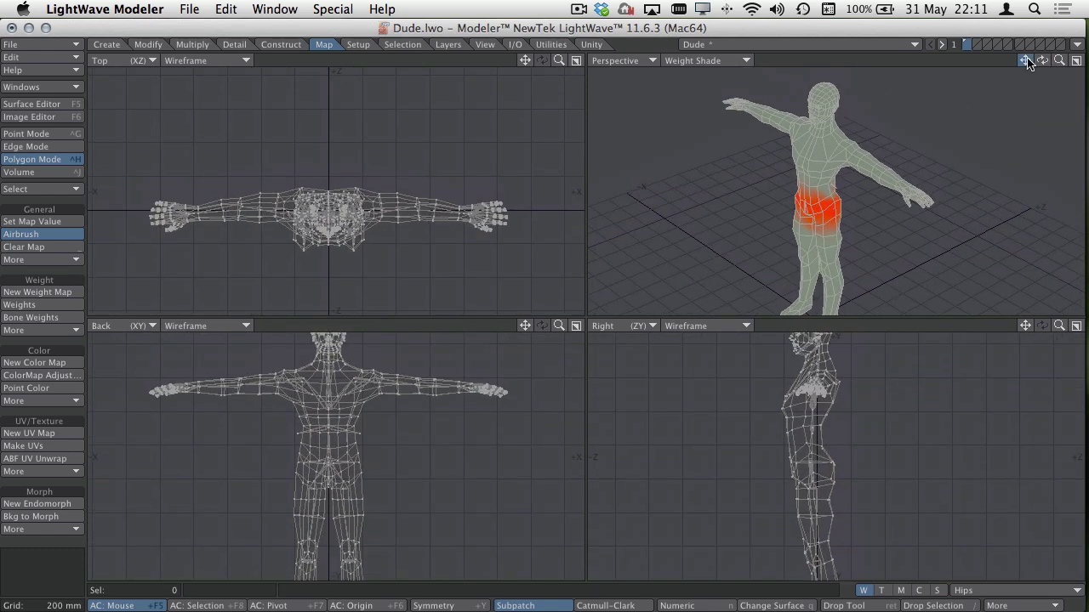
{"action": "left_click", "coordinate": [789, 45]}
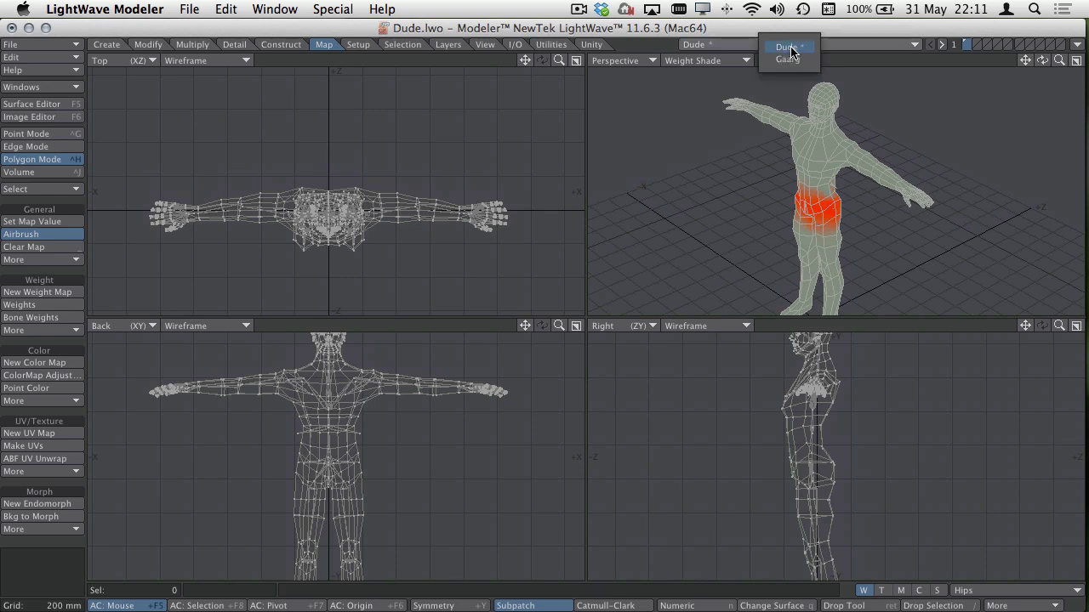
{"action": "left_click", "coordinate": [792, 63]}
{"action": "left_click_drag", "start_coordinate": [1062, 64], "coordinate": [966, 66]}
{"action": "left_click", "coordinate": [699, 60]}
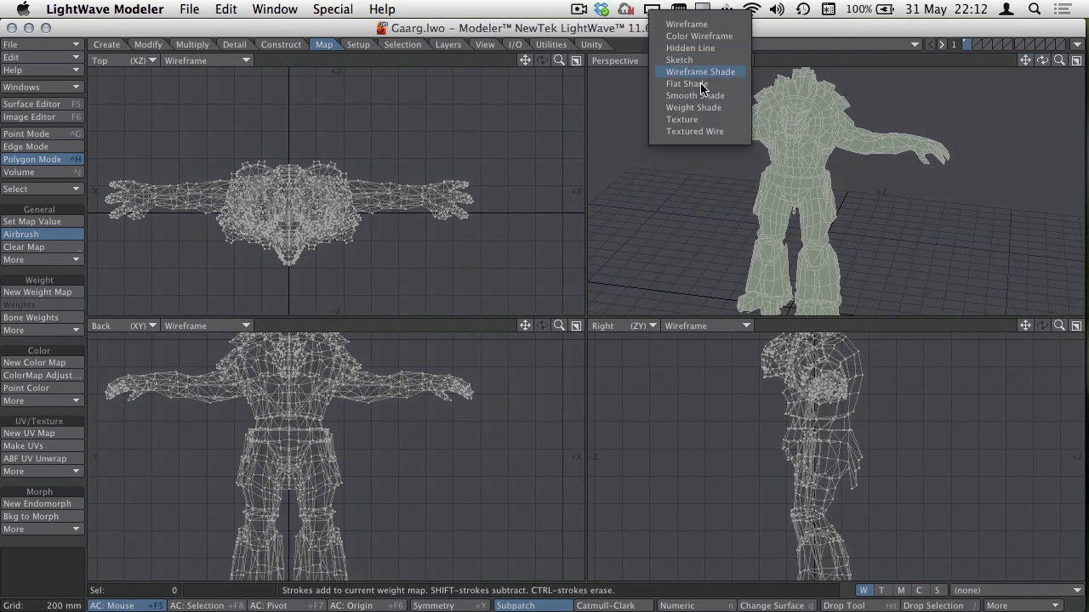
{"action": "left_click", "coordinate": [705, 120]}
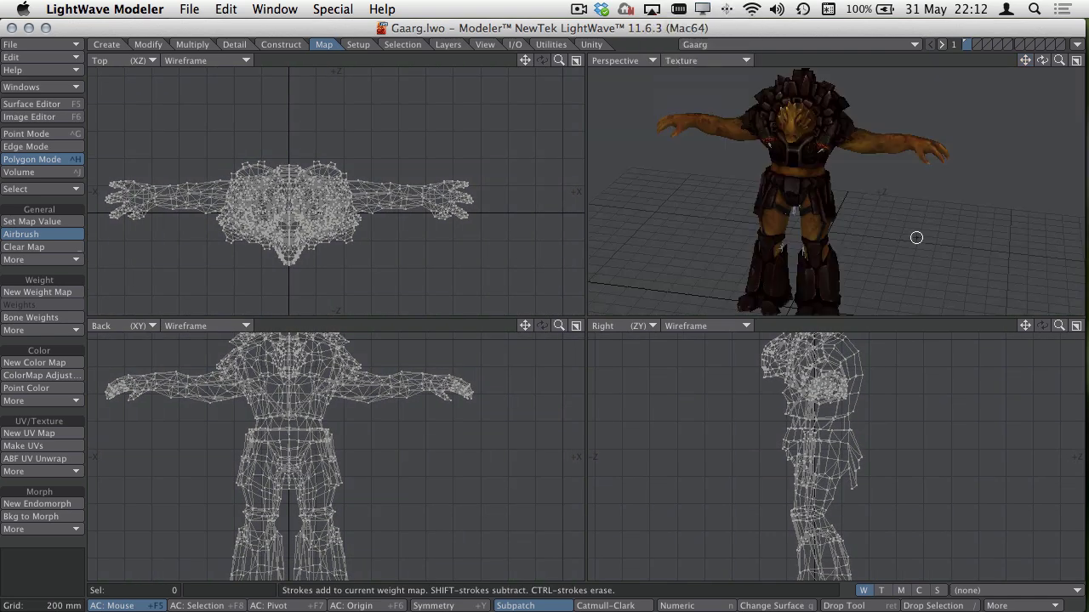
- Select all of Gaarg's skelegons through the polygon statistics
{"action": "left_click", "coordinate": [1008, 606]}
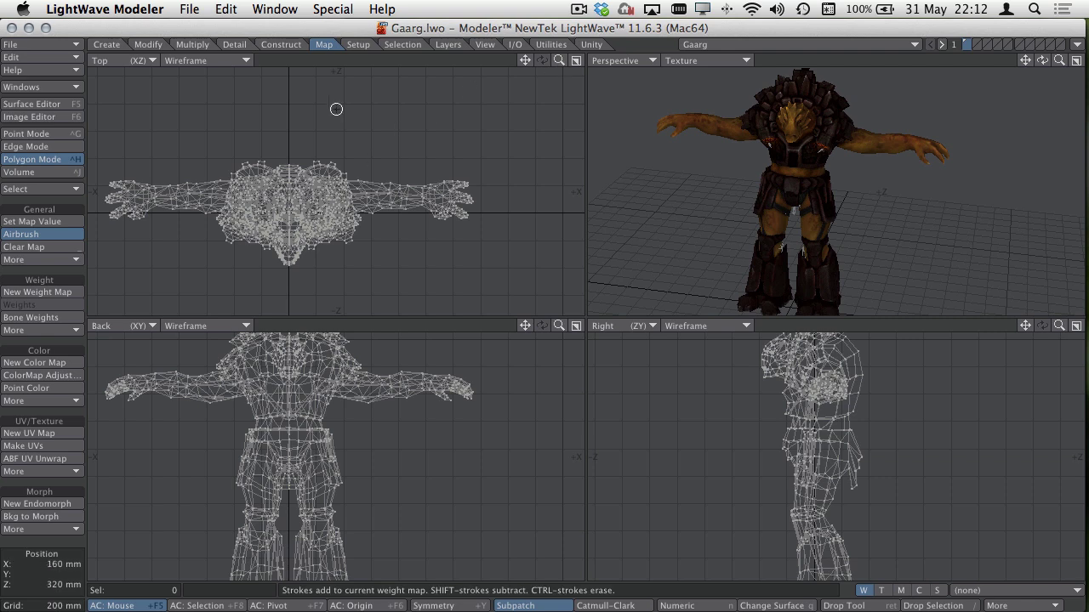
{"action": "key", "text": "w"}
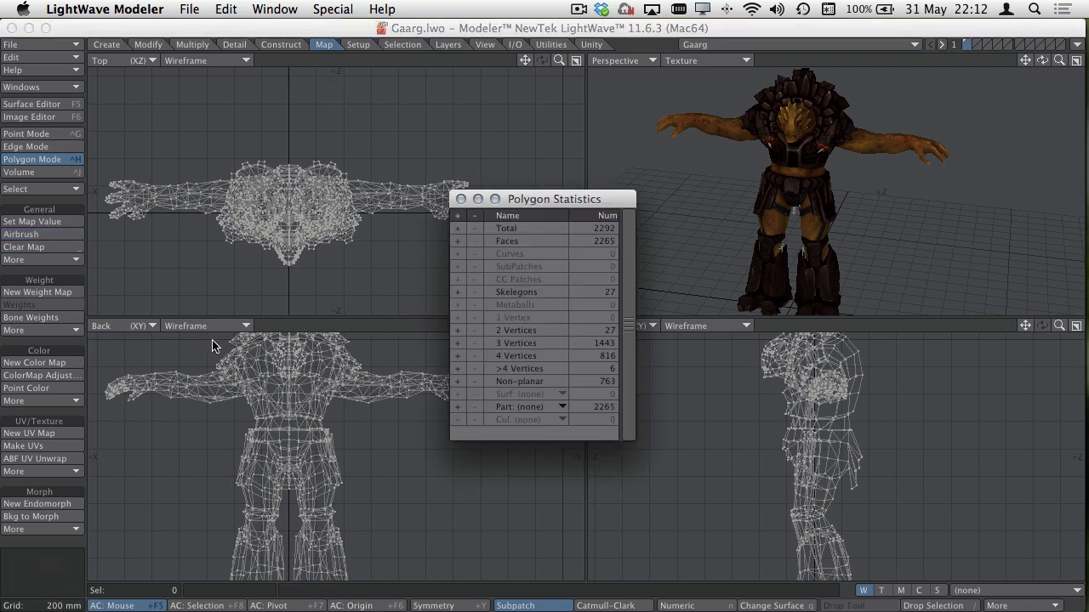
{"action": "left_click", "coordinate": [456, 292]}
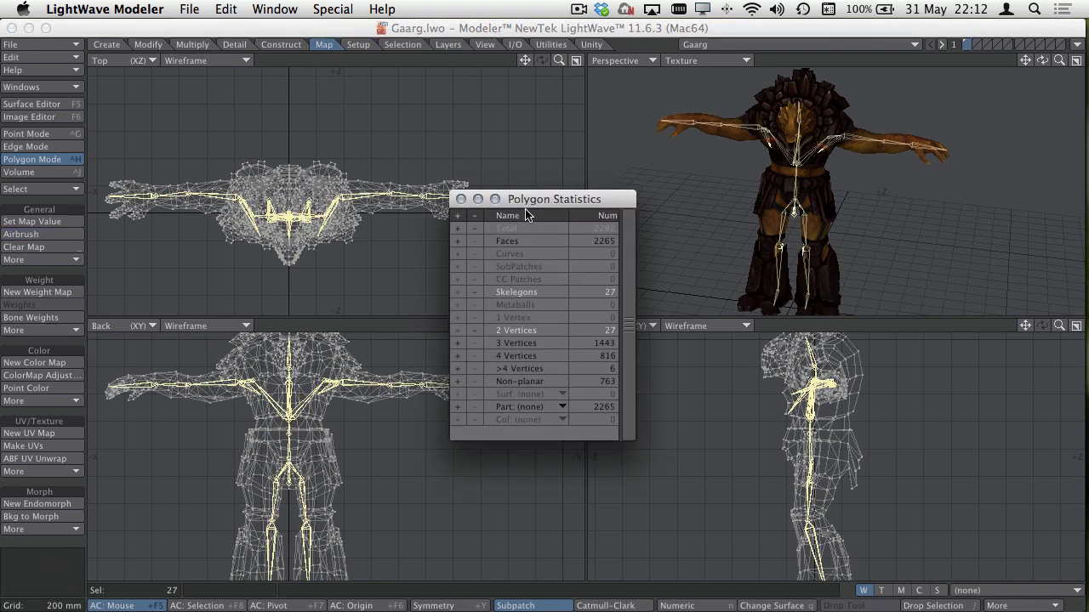
{"action": "left_click", "coordinate": [461, 200]}
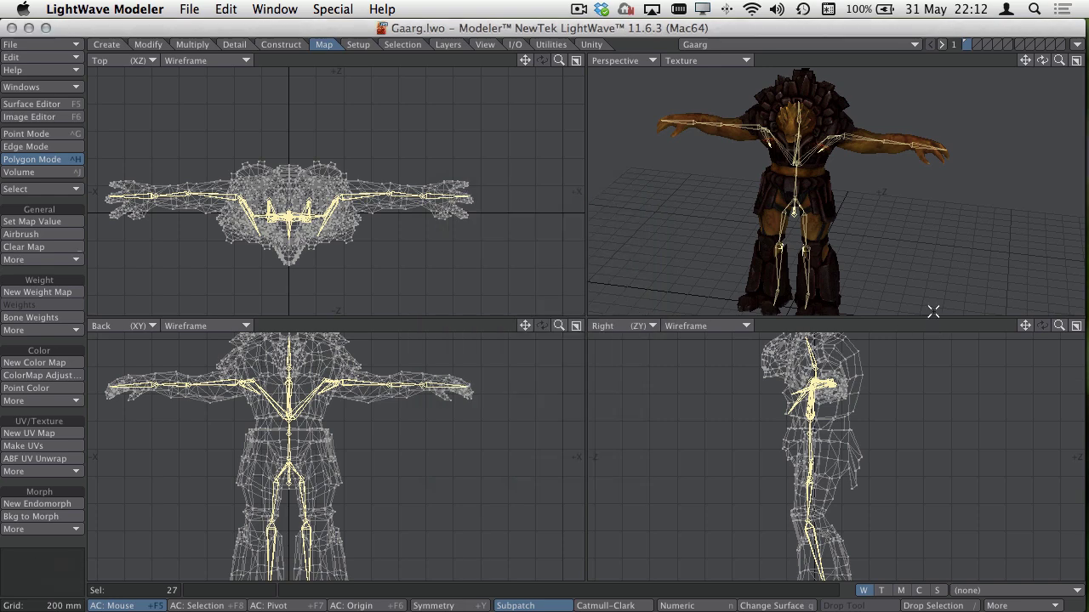
- Start Vertex Paint on the Gaarg model and agree to rename duplicate bone weight names to be unique
{"action": "mouse_move", "coordinate": [1042, 60]}
{"action": "left_mouse_down"}
{"action": "mouse_move", "coordinate": [1085, 63]}
{"action": "mouse_move", "coordinate": [1042, 61]}
{"action": "left_mouse_up"}
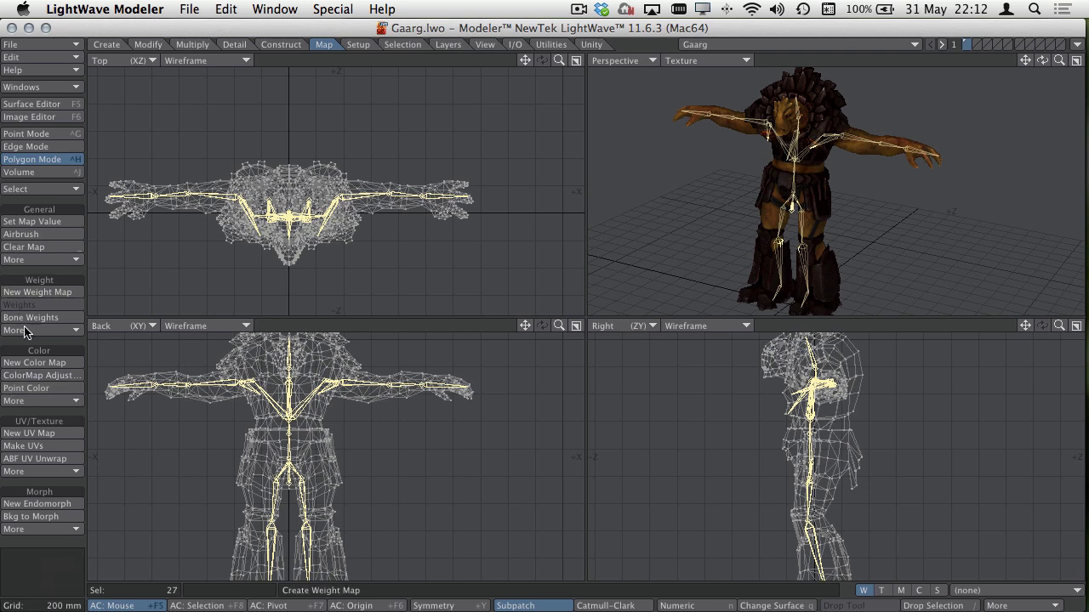
{"action": "left_click", "coordinate": [36, 403]}
{"action": "left_click", "coordinate": [38, 403]}
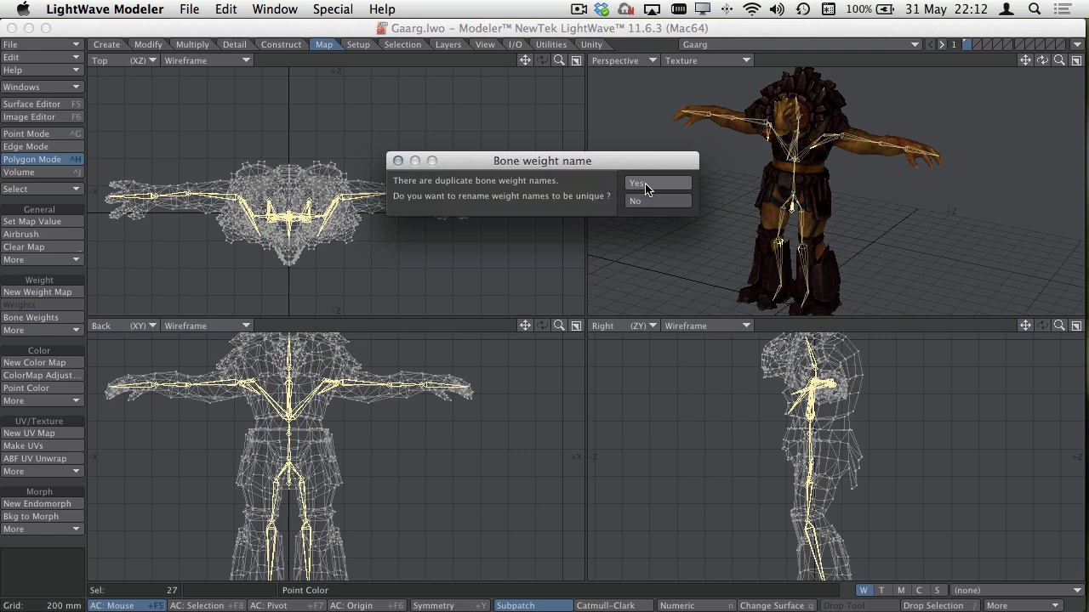
{"action": "left_click", "coordinate": [645, 188]}
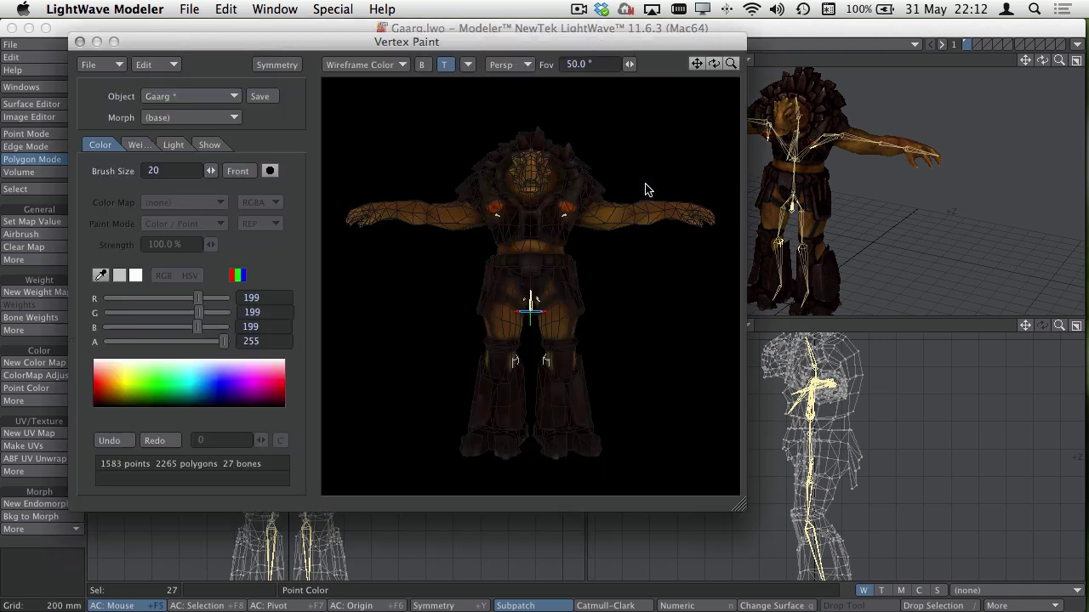
- Calculate the bone weights for Gaarg in Vertex Paint with the falloff set to Distance ^ 4
{"action": "left_click", "coordinate": [136, 146]}
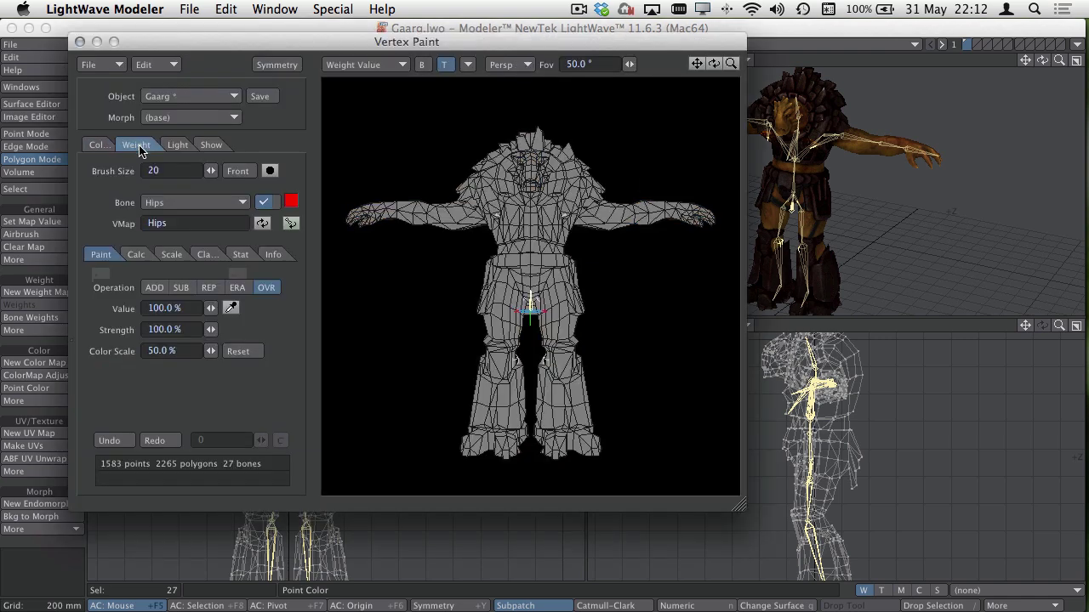
{"action": "left_click", "coordinate": [139, 254]}
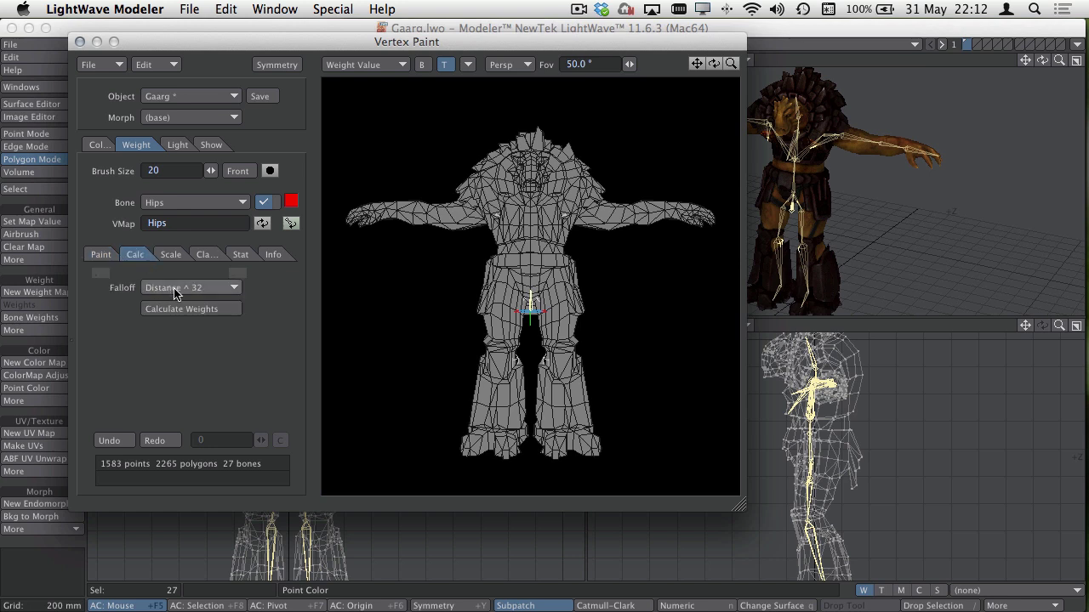
{"action": "left_click", "coordinate": [187, 289]}
{"action": "left_click", "coordinate": [192, 256]}
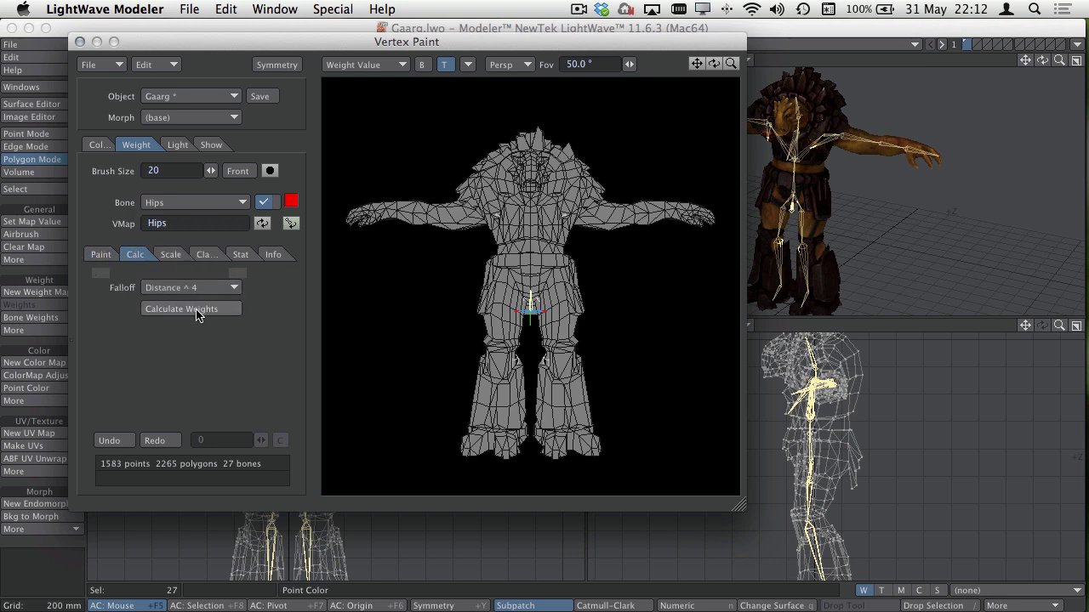
{"action": "left_click", "coordinate": [200, 310]}
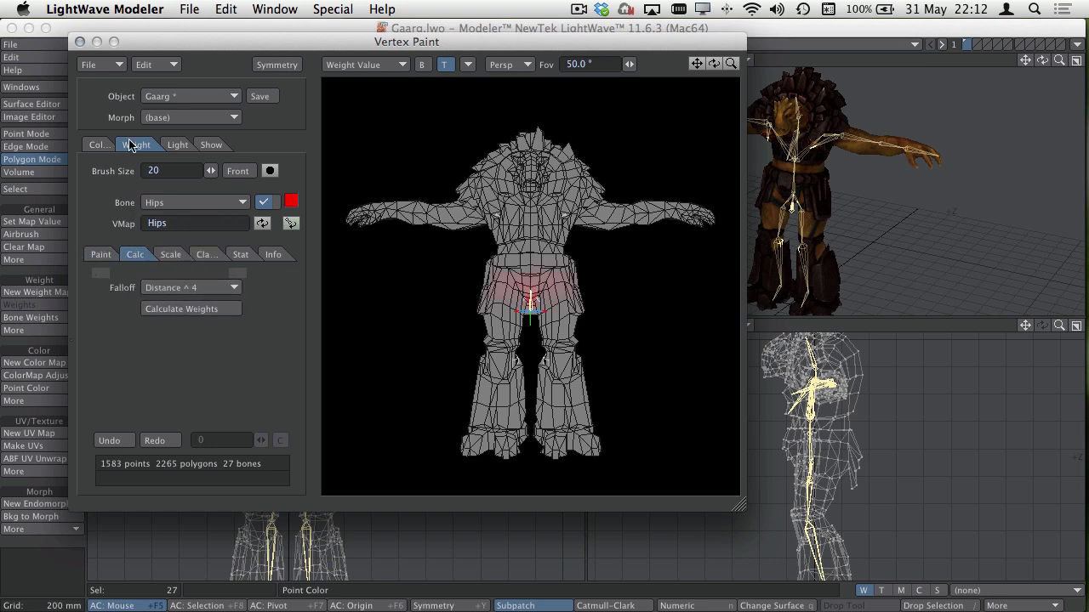
- Close Vertex Paint, keeping the calculated weights, and merge Gaarg's numbered duplicate weight maps with MF Merge Weights
{"action": "left_click", "coordinate": [80, 42]}
{"action": "left_click", "coordinate": [595, 185]}
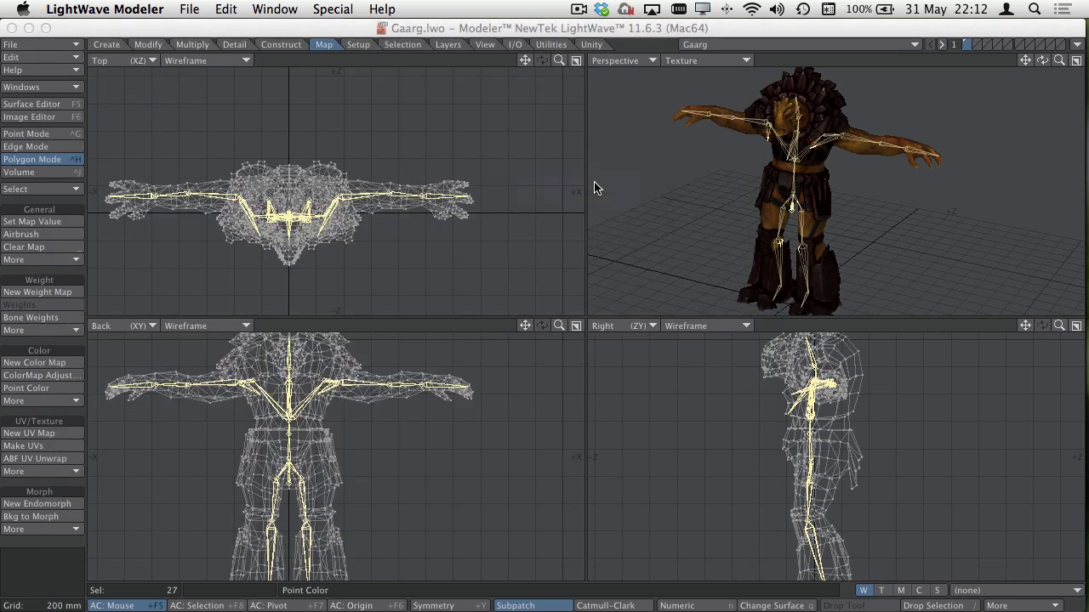
{"action": "left_click", "coordinate": [591, 44]}
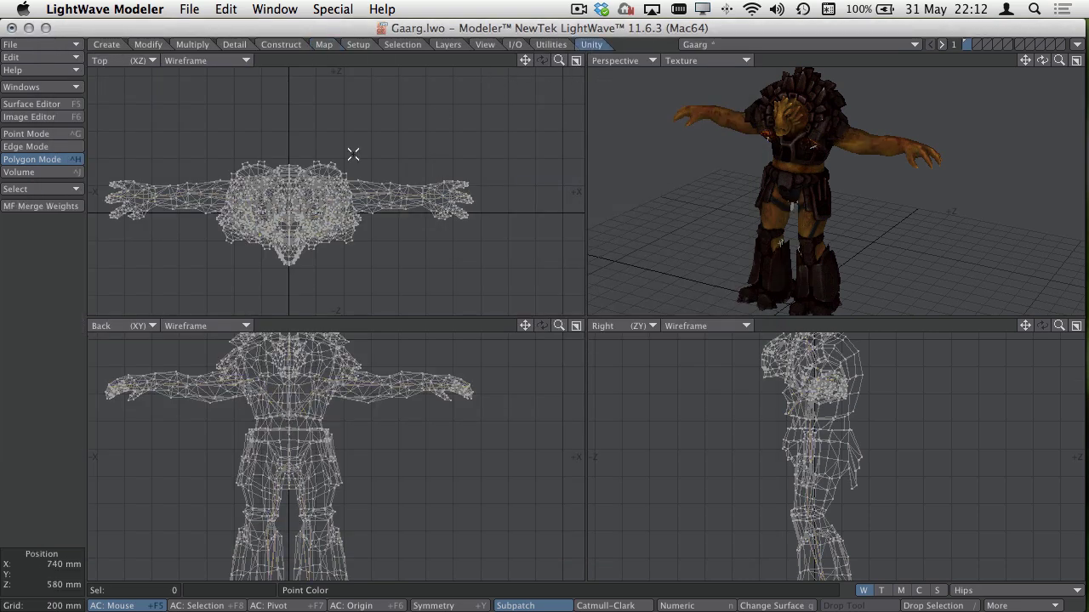
{"action": "left_click", "coordinate": [1006, 590]}
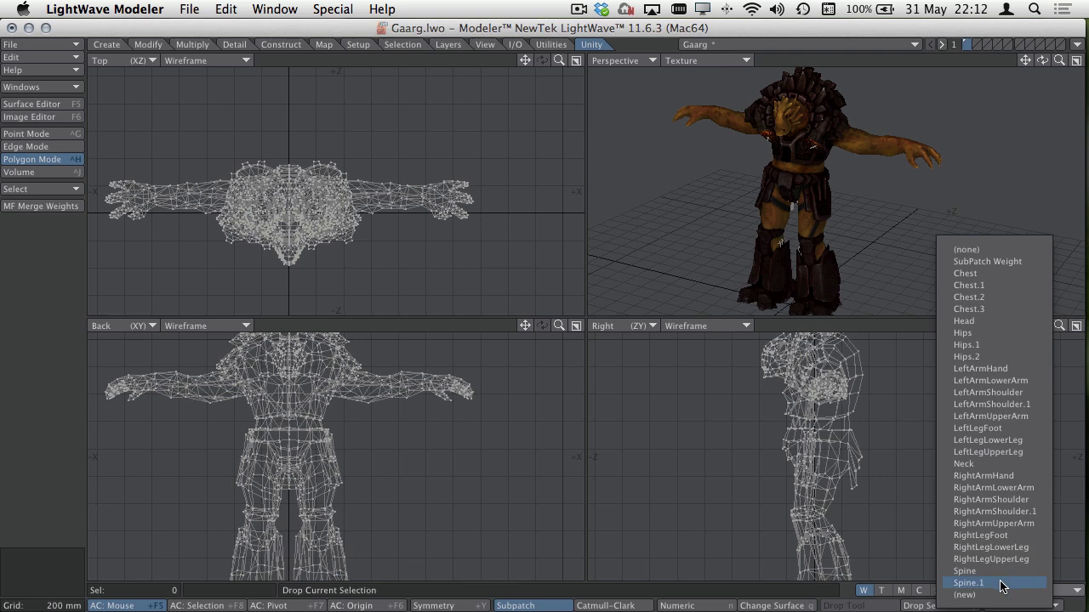
{"action": "left_click", "coordinate": [440, 384]}
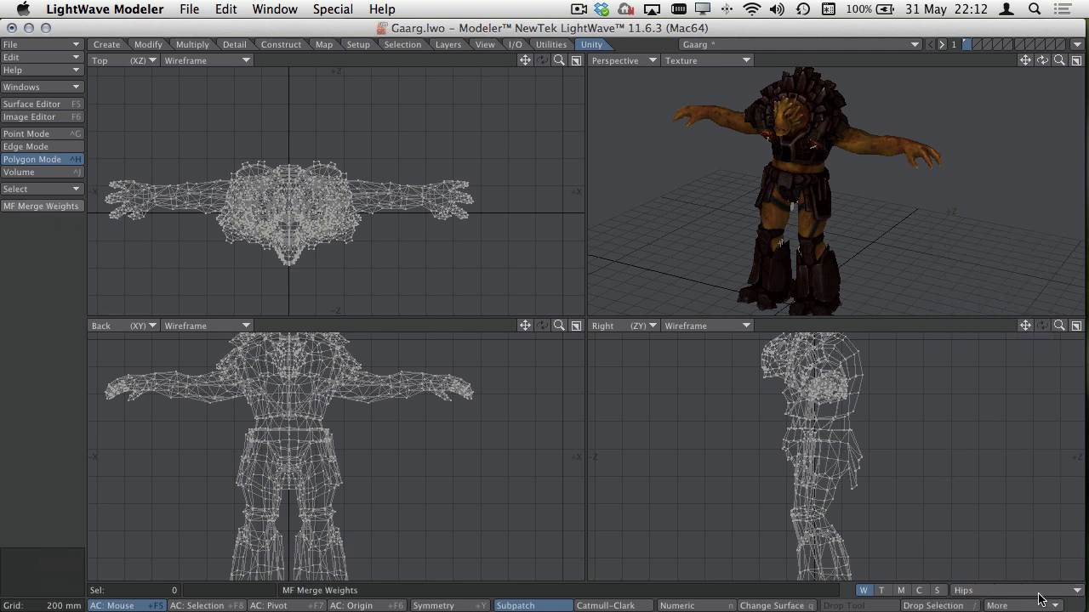
{"action": "left_click", "coordinate": [1012, 594]}
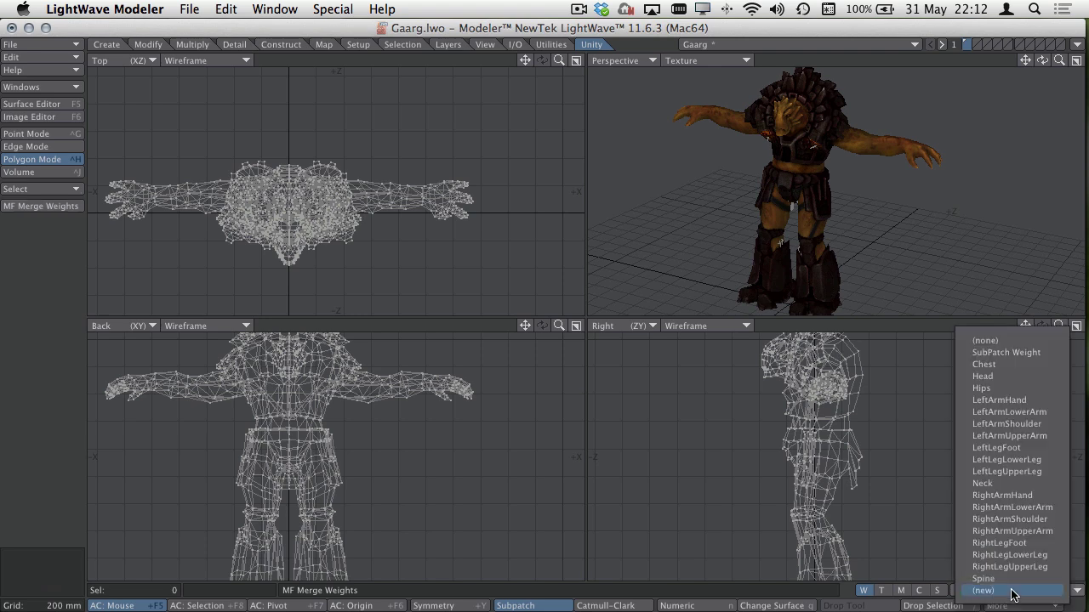
{"action": "left_click", "coordinate": [987, 544]}
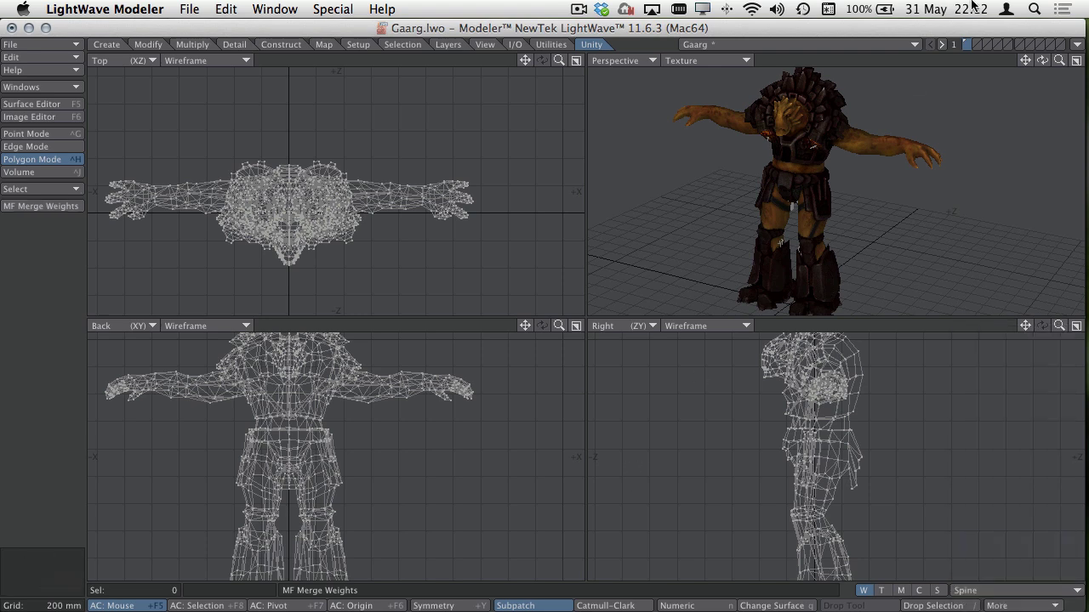
- Send the Gaarg object with its merged weight maps to Layout
{"action": "left_click", "coordinate": [1077, 46]}
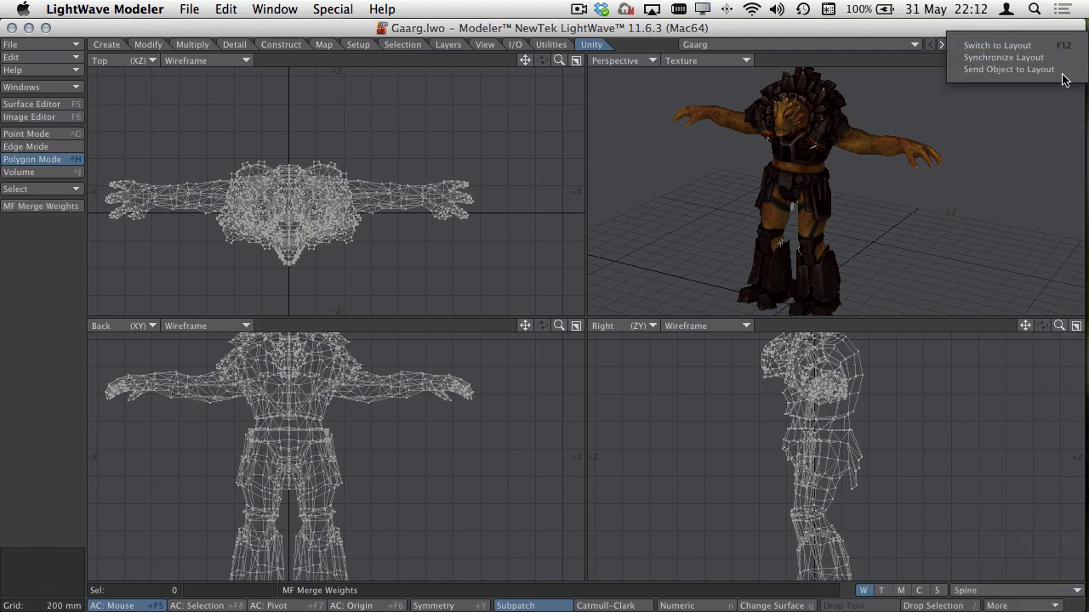
{"action": "left_click", "coordinate": [1060, 70]}
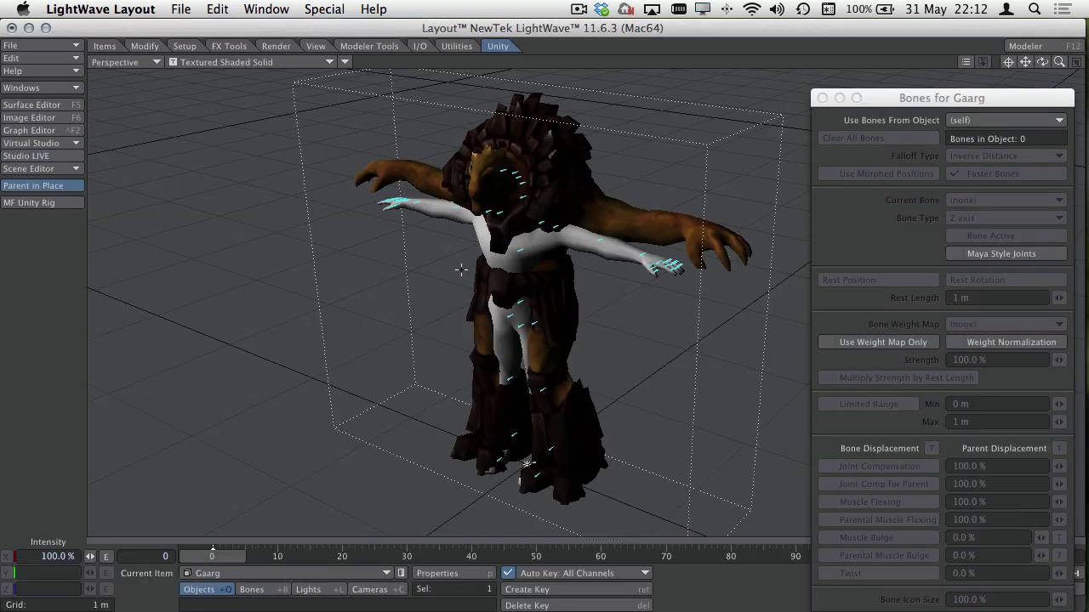
- Clear the Dude object from the scene and create Gaarg's bones with MF Unity Rig
{"action": "left_click", "coordinate": [211, 579]}
{"action": "left_click", "coordinate": [217, 565]}
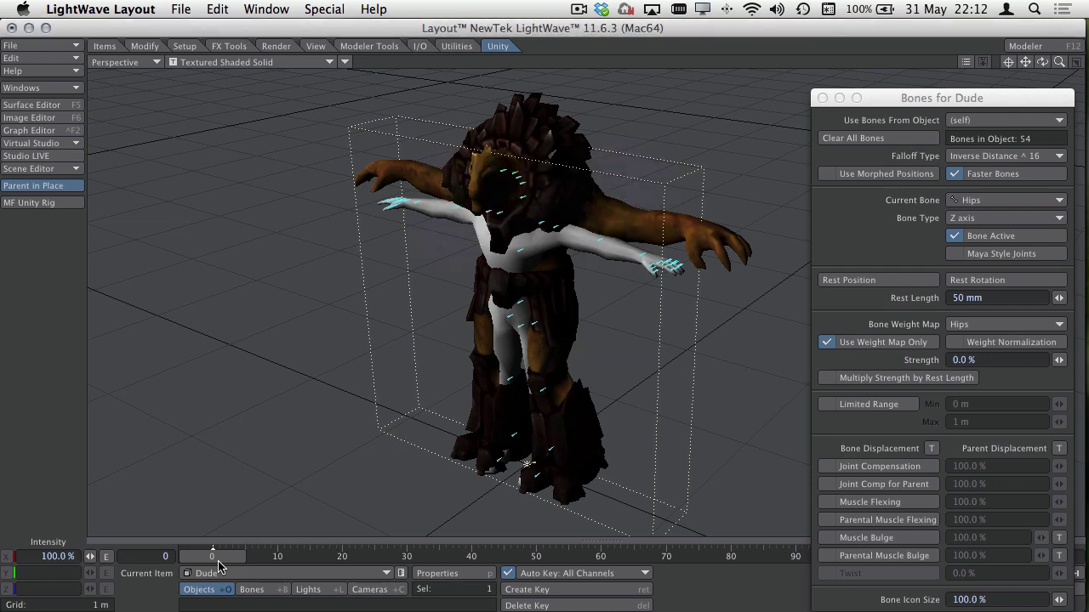
{"action": "key", "text": "minus"}
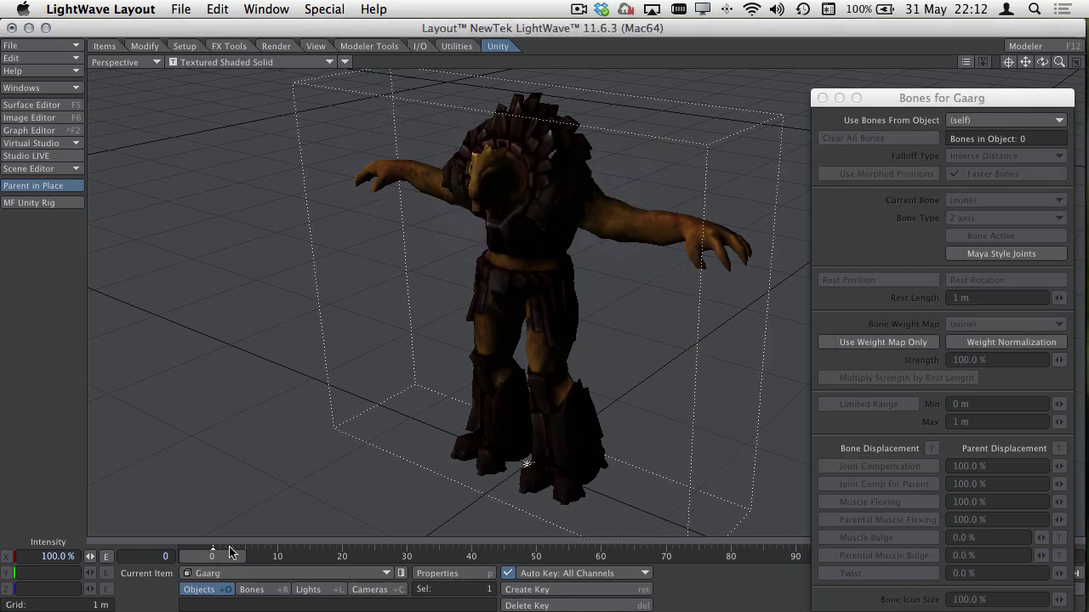
{"action": "left_click", "coordinate": [32, 204]}
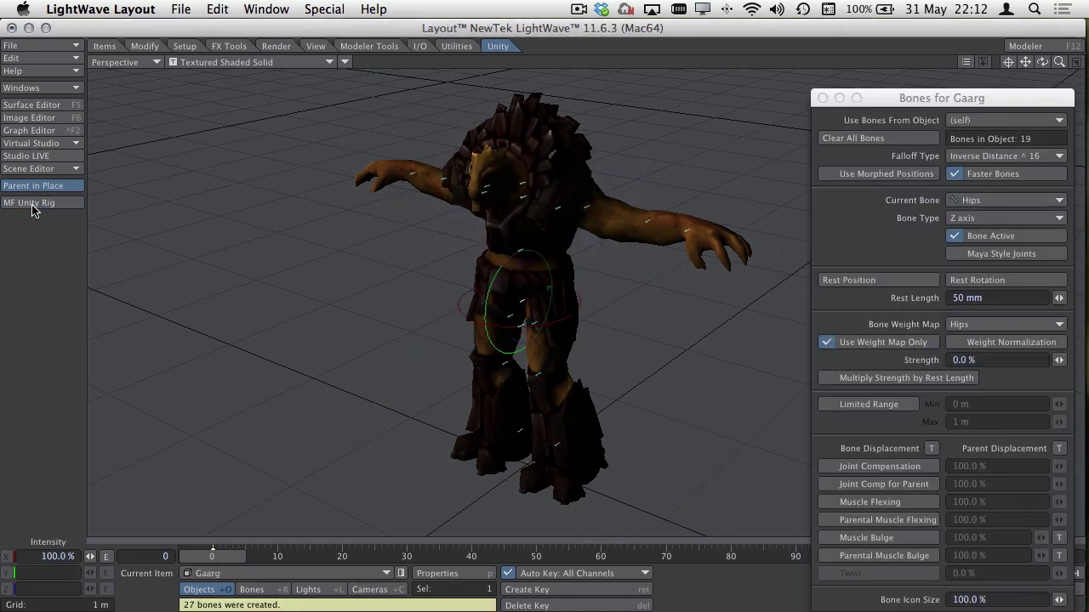
- Test Gaarg's left arm deformation by rotating the LeftArmLowerArm bone to a heading of about 57°, and undo the rotation
{"action": "key", "text": "shift+b"}
{"action": "left_click", "coordinate": [556, 207]}
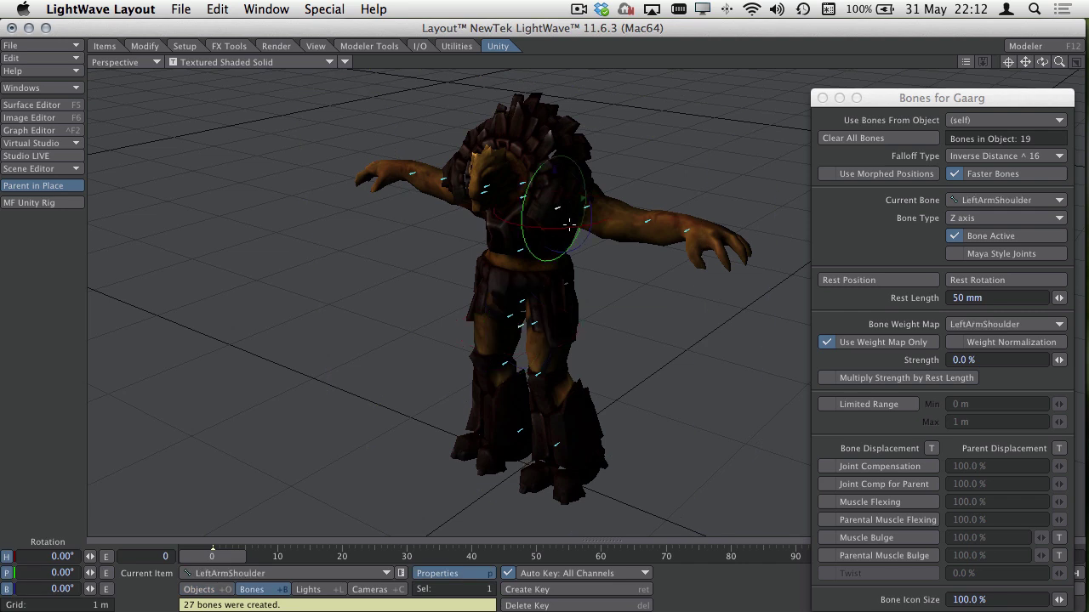
{"action": "left_click_drag", "start_coordinate": [569, 224], "coordinate": [650, 223]}
{"action": "left_click", "coordinate": [646, 222]}
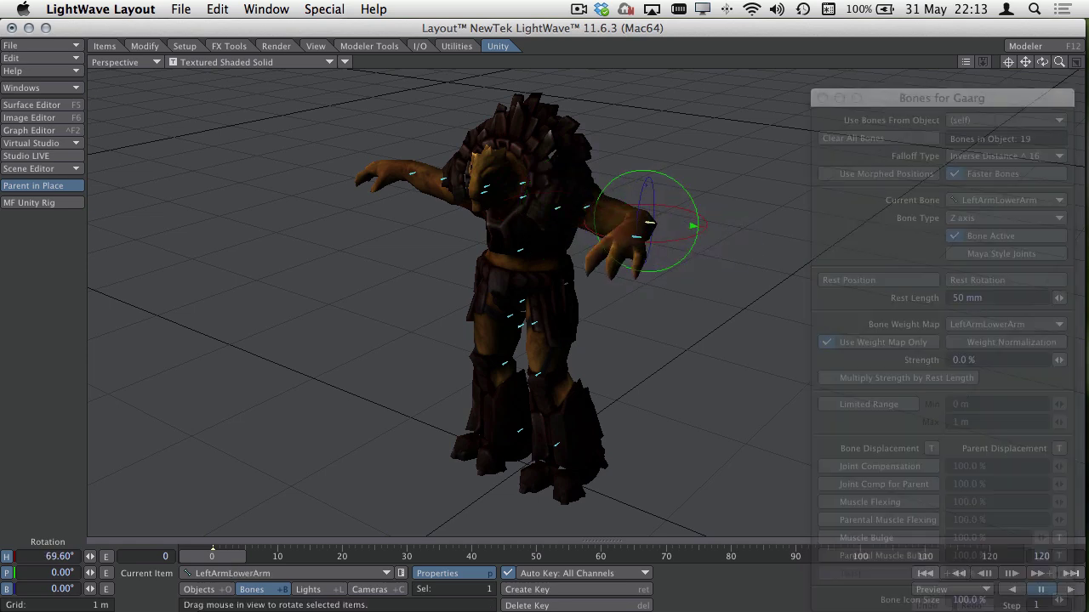
{"action": "left_click_drag", "start_coordinate": [747, 221], "coordinate": [700, 216]}
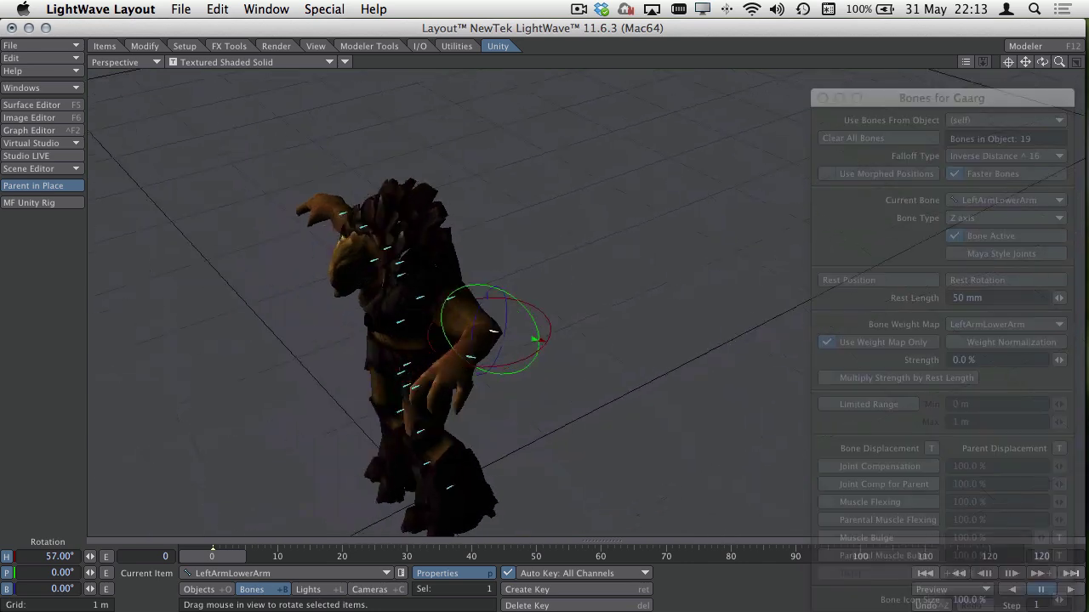
{"action": "left_click_drag", "start_coordinate": [529, 347], "coordinate": [480, 264], "text": "alt"}
{"action": "key", "text": "super+z"}
{"action": "key", "text": "super+z"}
- Test-rotate Gaarg's Head bone, undo the rotation, and examine the head and collar mesh from several angles
{"action": "left_click", "coordinate": [531, 221]}
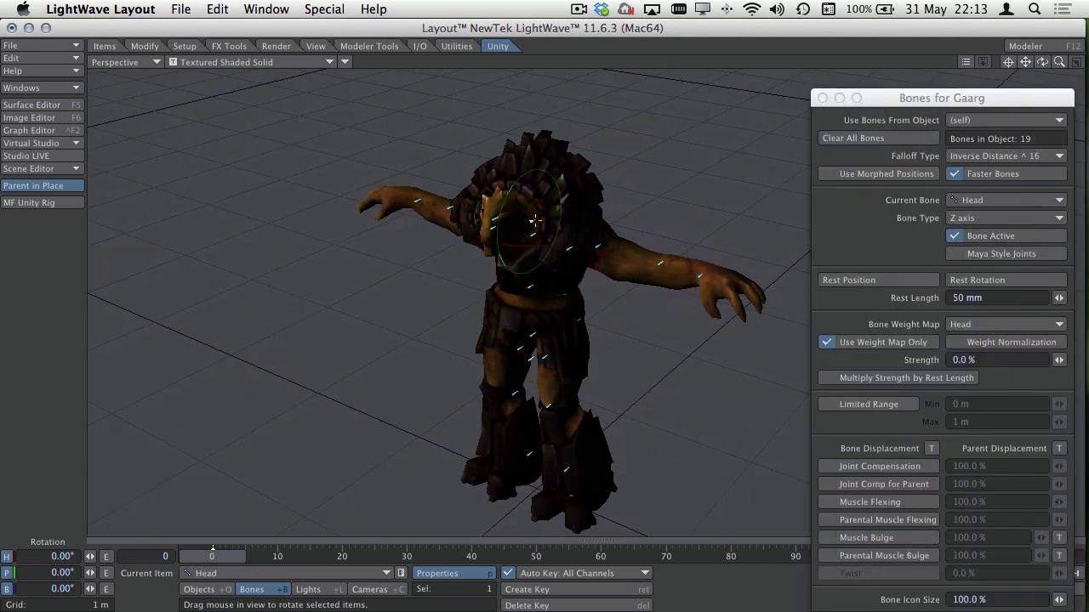
{"action": "left_click_drag", "start_coordinate": [518, 185], "coordinate": [537, 173]}
{"action": "key", "text": "super+z"}
{"action": "left_click_drag", "start_coordinate": [716, 196], "coordinate": [865, 139], "text": "alt"}
{"action": "left_click_drag", "start_coordinate": [1060, 64], "coordinate": [881, 127]}
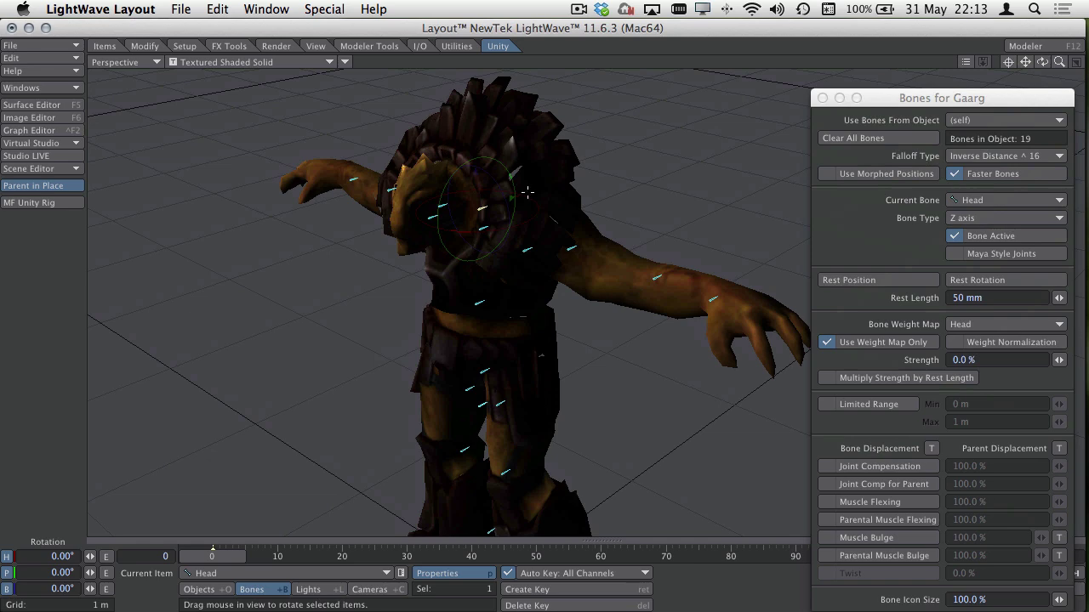
{"action": "left_click_drag", "start_coordinate": [528, 194], "coordinate": [612, 177], "text": "alt"}
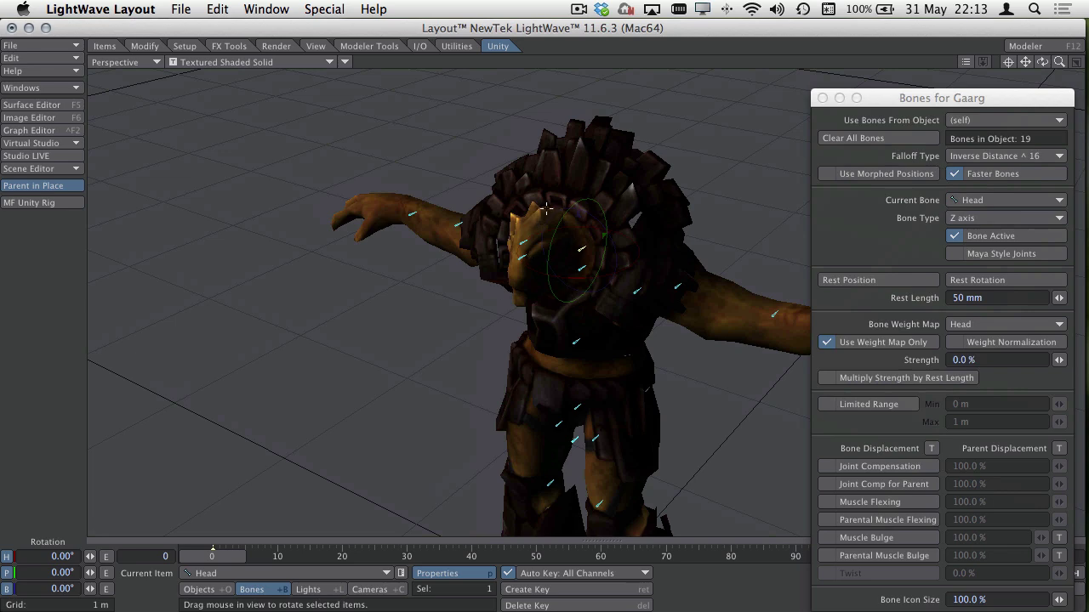
{"action": "left_click_drag", "start_coordinate": [620, 246], "coordinate": [479, 221], "text": "alt"}
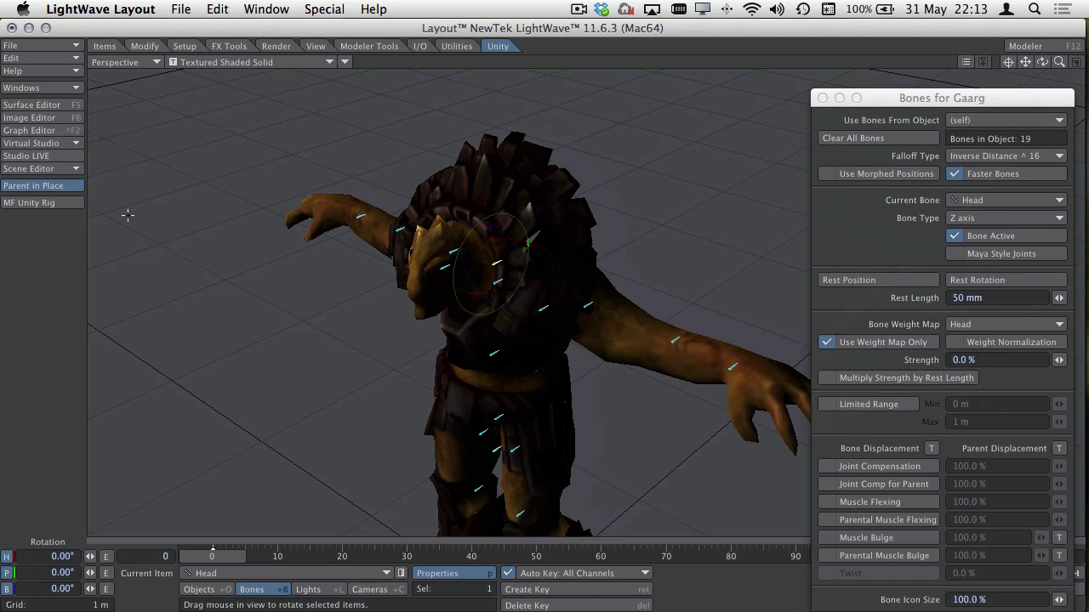
- Export the rigged Gaarg scene as an FBX file named Gaarg in the Exports folder
{"action": "key", "text": "shift+o"}
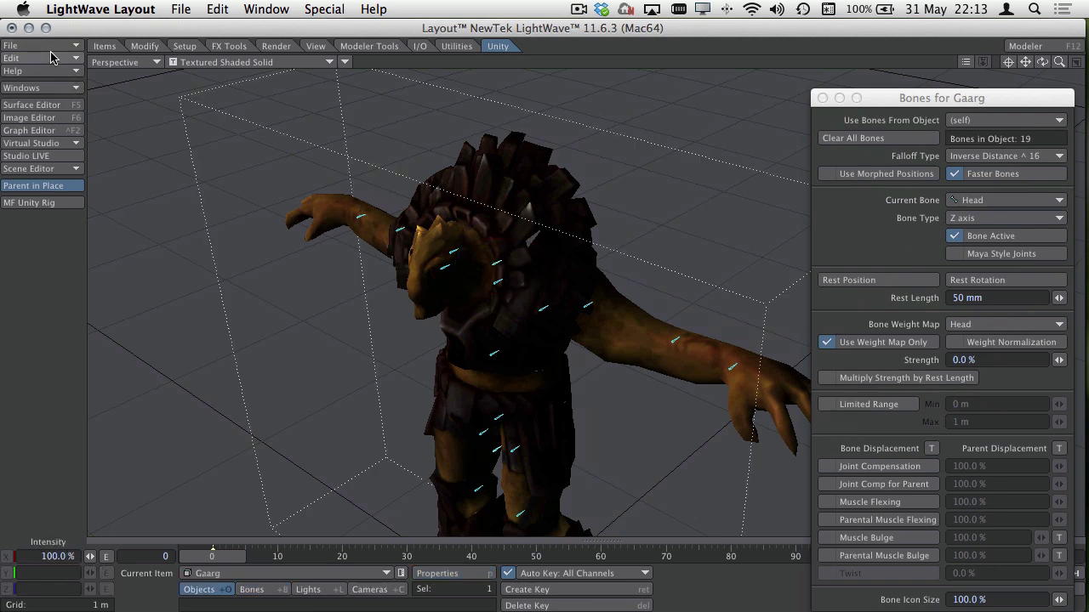
{"action": "left_click", "coordinate": [105, 46]}
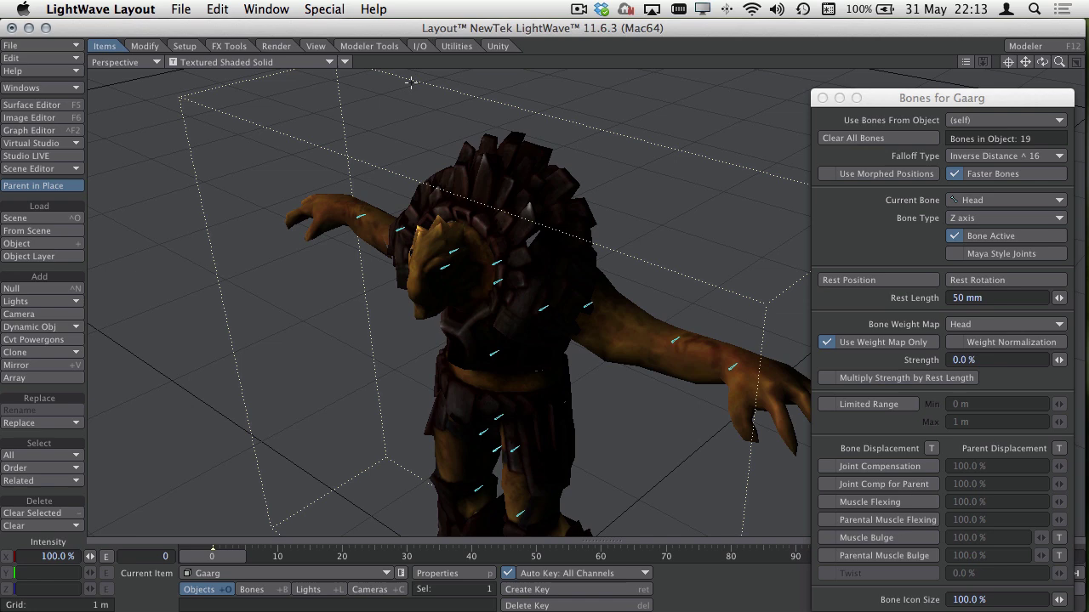
{"action": "left_click", "coordinate": [34, 45]}
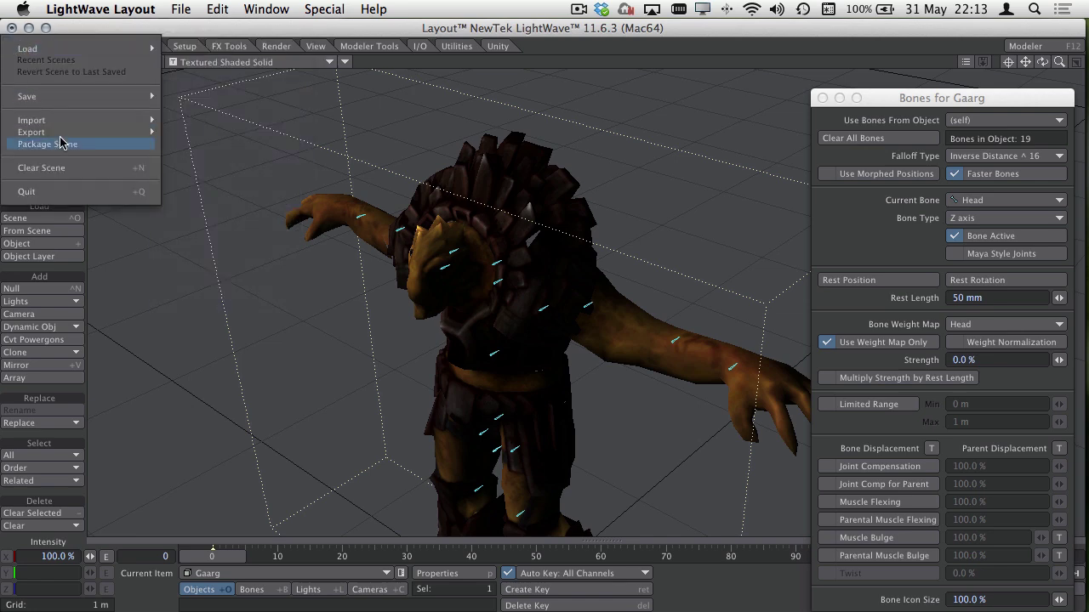
{"action": "mouse_move", "coordinate": [63, 134]}
{"action": "left_click", "coordinate": [224, 143]}
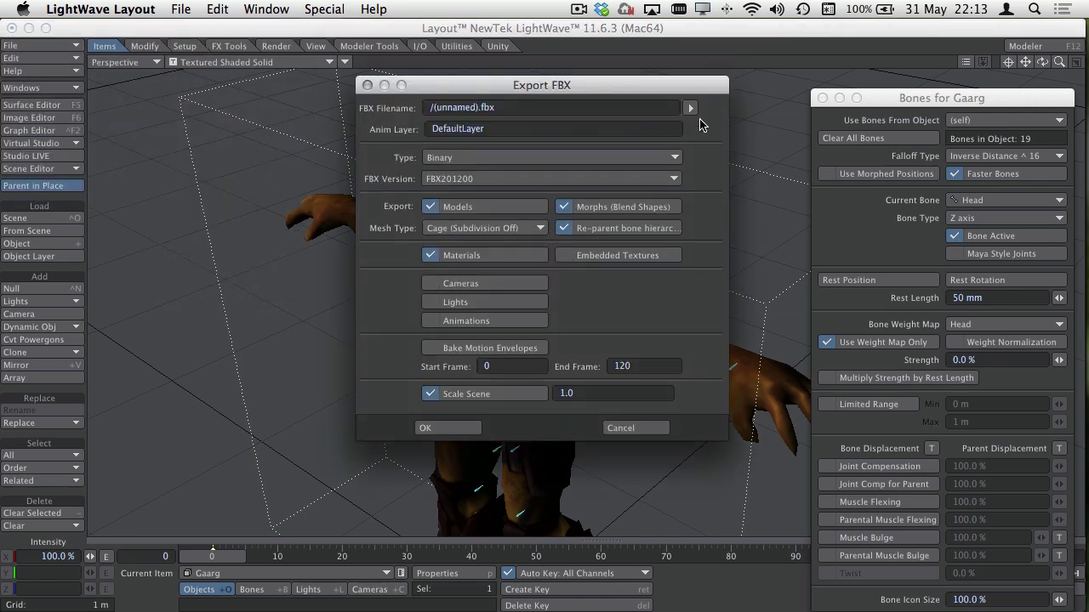
{"action": "left_click", "coordinate": [690, 108]}
{"action": "type", "text": "Ga"}
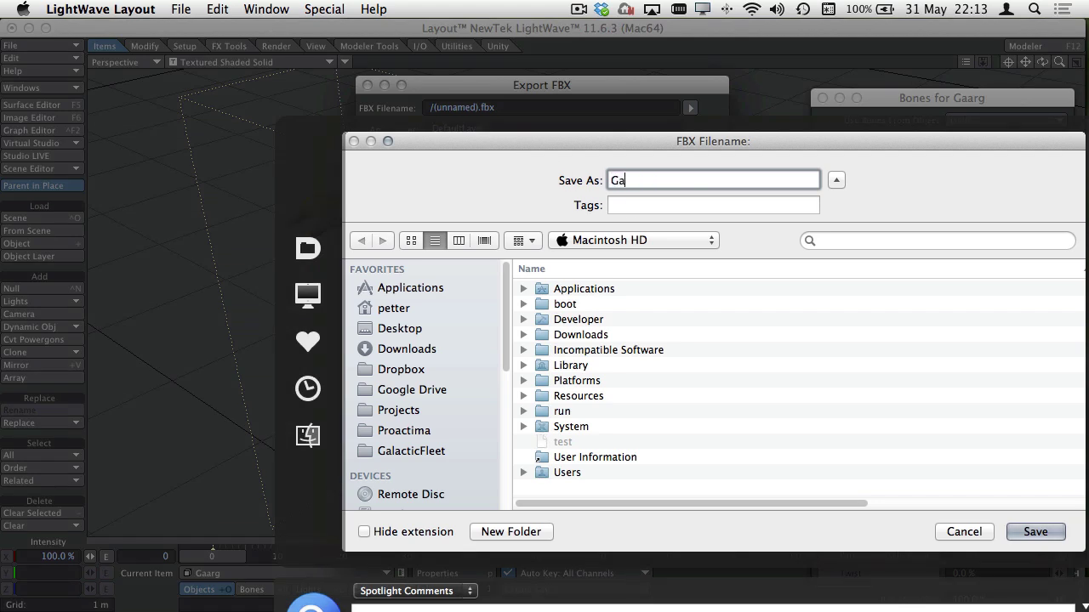
{"action": "type", "text": "arg"}
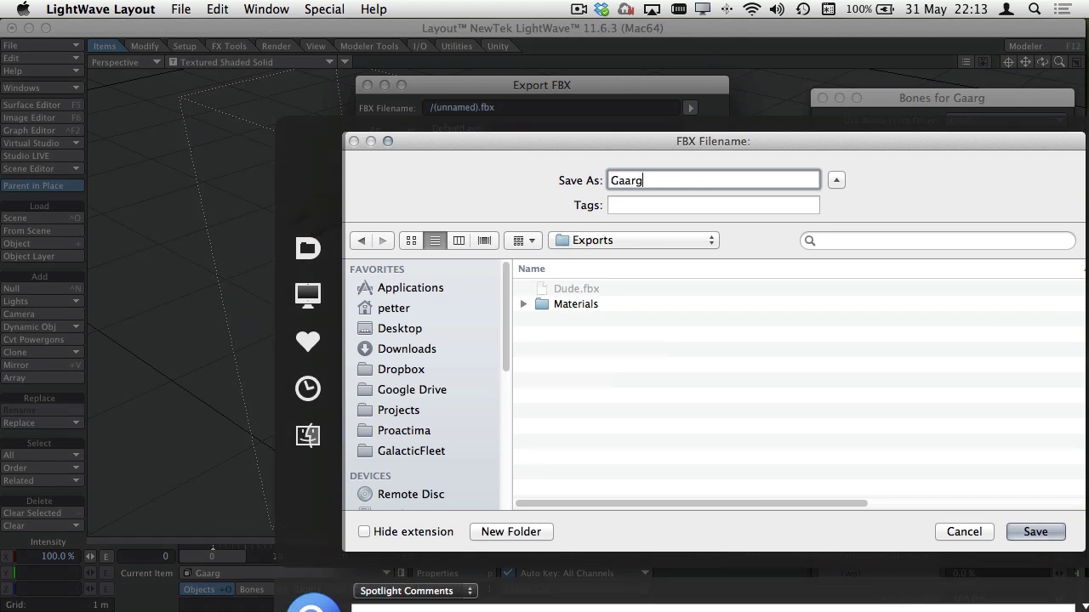
{"action": "key", "text": "Return"}
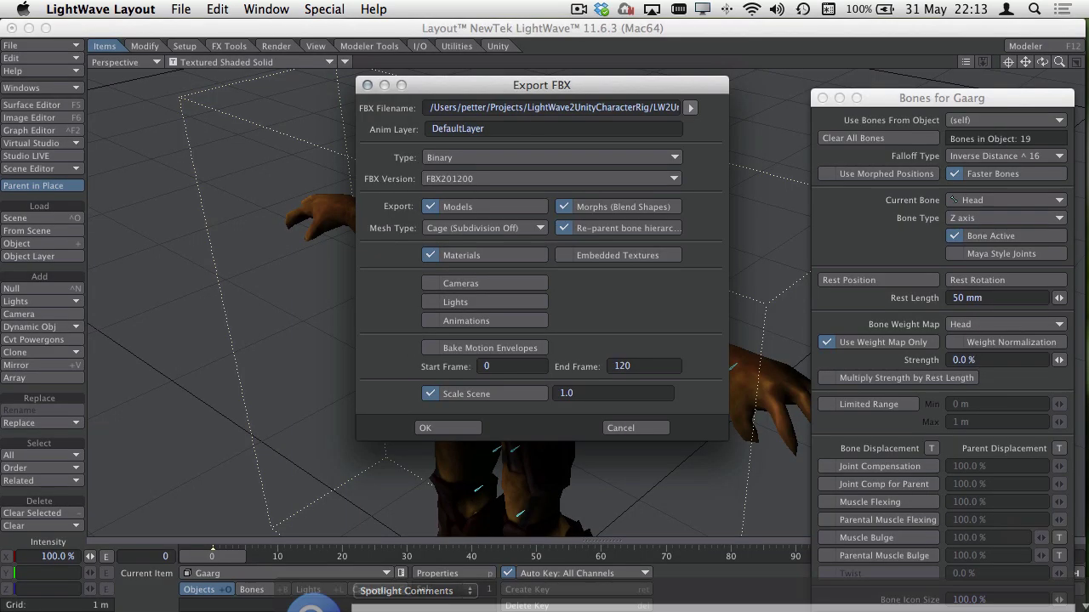
{"action": "left_click", "coordinate": [456, 429]}
- Switch to Unity and apply the Humanoid animation type to the Gaarg model in LightWave/Exports
{"action": "key", "text": "super+Tab"}
{"action": "key", "text": "super+Tab"}
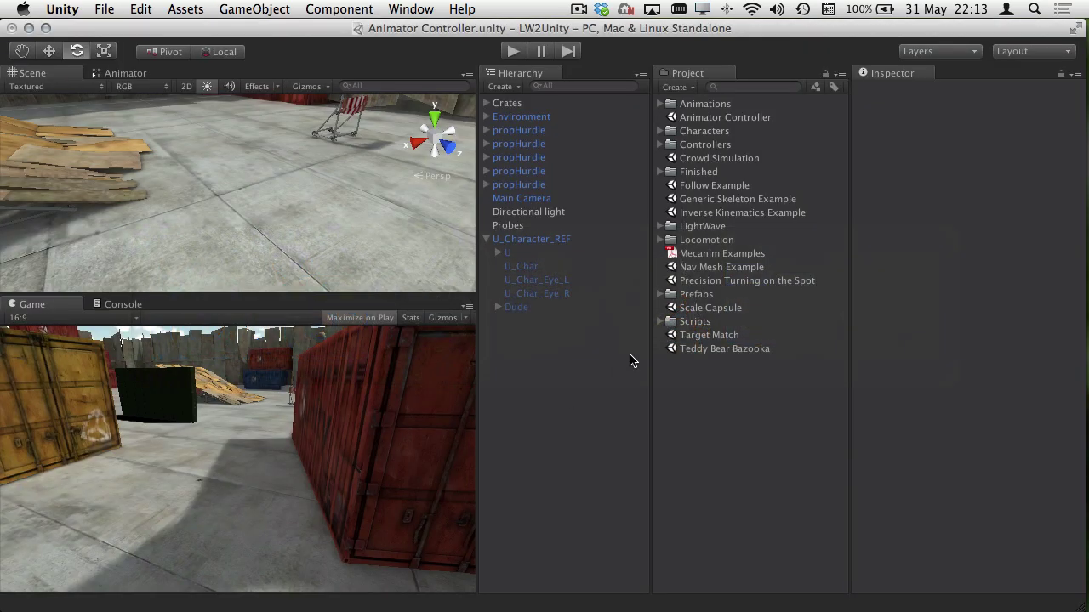
{"action": "left_click", "coordinate": [660, 227]}
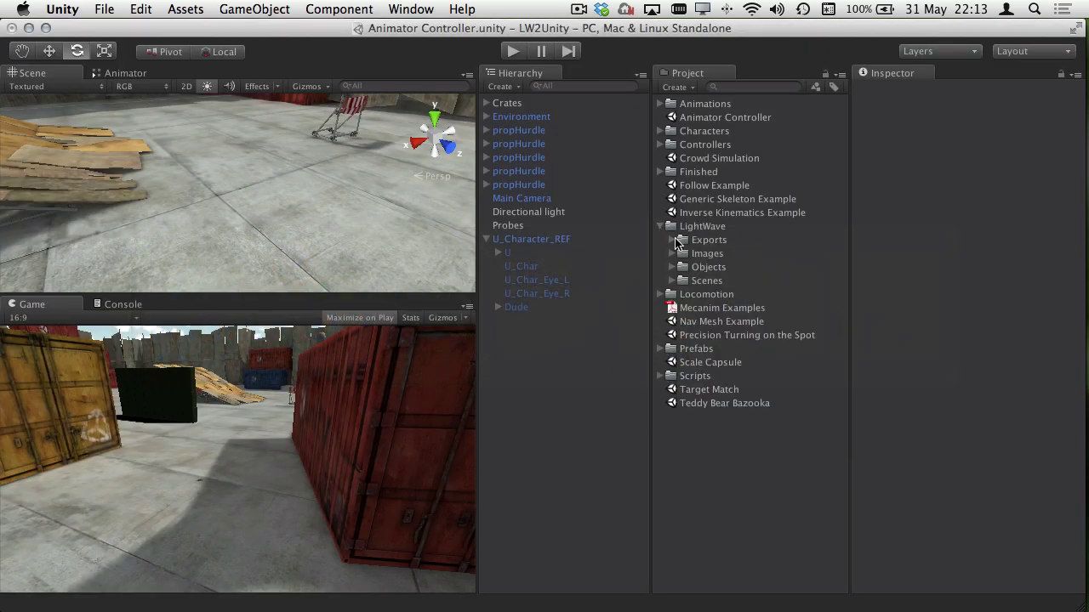
{"action": "left_click", "coordinate": [677, 239]}
{"action": "left_click", "coordinate": [719, 255]}
{"action": "left_click", "coordinate": [719, 267]}
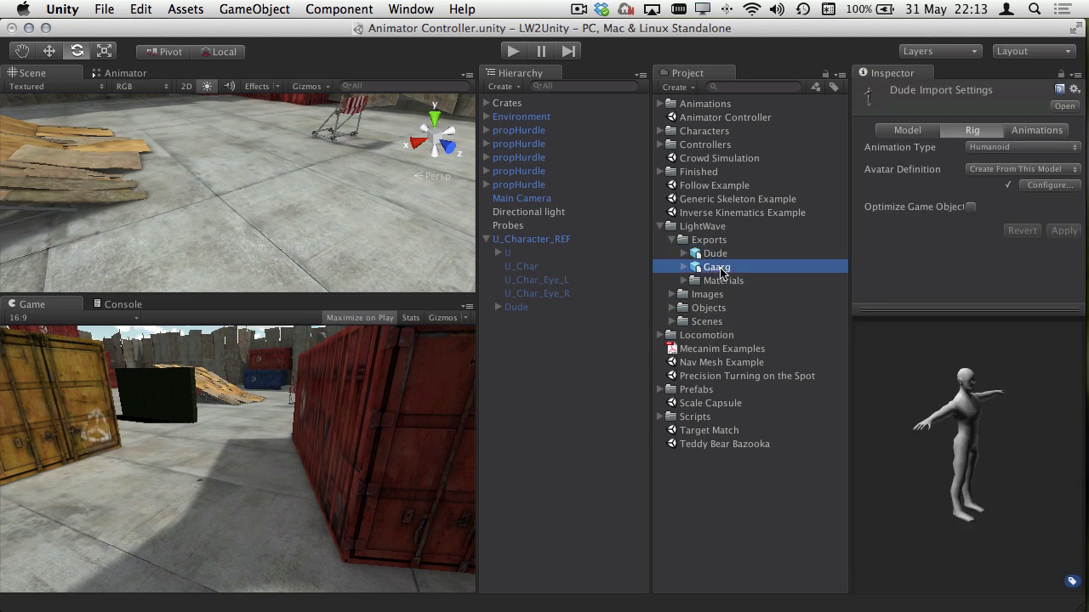
{"action": "left_click", "coordinate": [1006, 149]}
{"action": "left_click", "coordinate": [996, 162]}
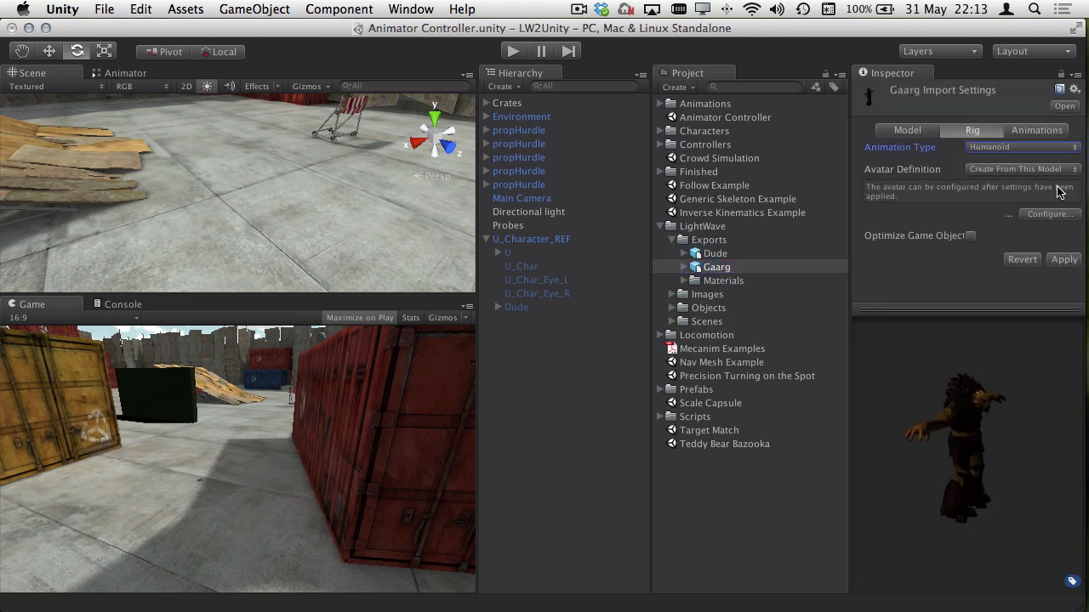
{"action": "left_click", "coordinate": [1063, 259]}
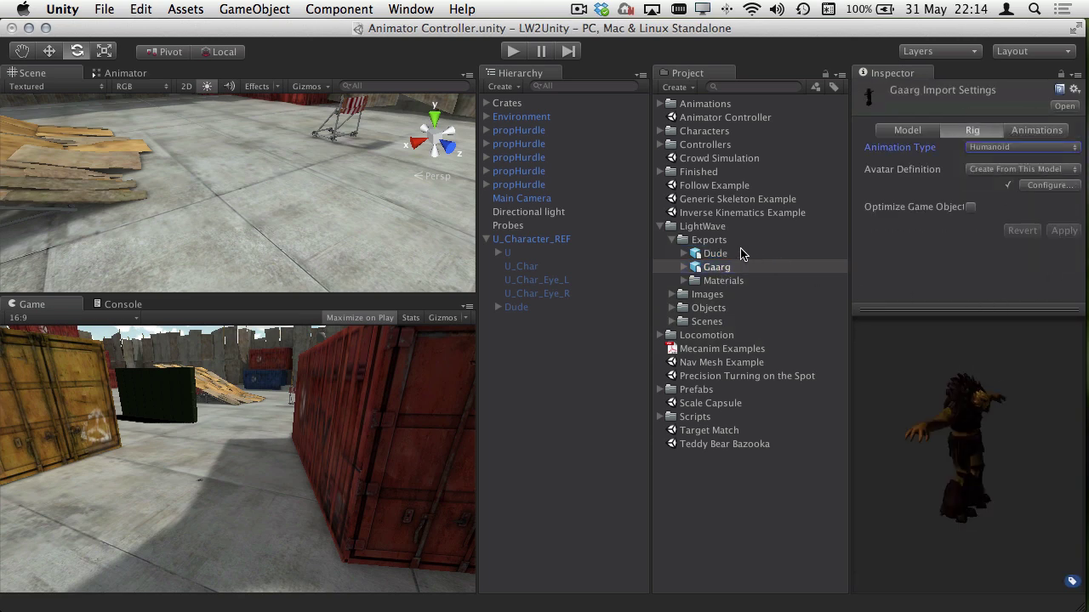
- Add the Gaarg model under U_Character_REF and assign GaargAvatar as the avatar of its Animator
{"action": "left_click_drag", "start_coordinate": [713, 271], "coordinate": [531, 239]}
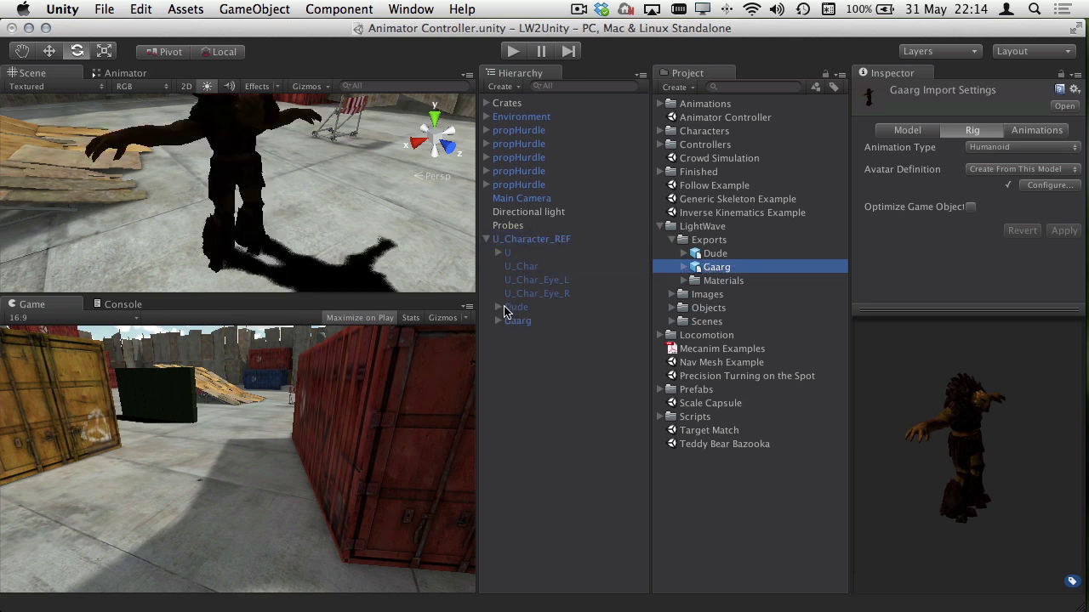
{"action": "left_click", "coordinate": [513, 321]}
{"action": "left_click", "coordinate": [515, 239]}
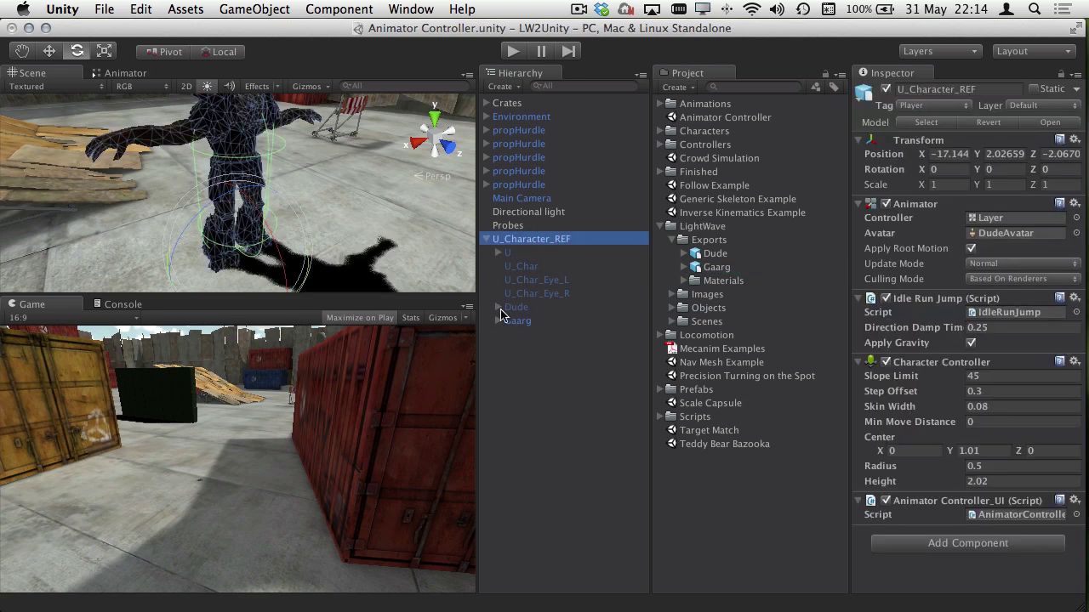
{"action": "left_click", "coordinate": [684, 267]}
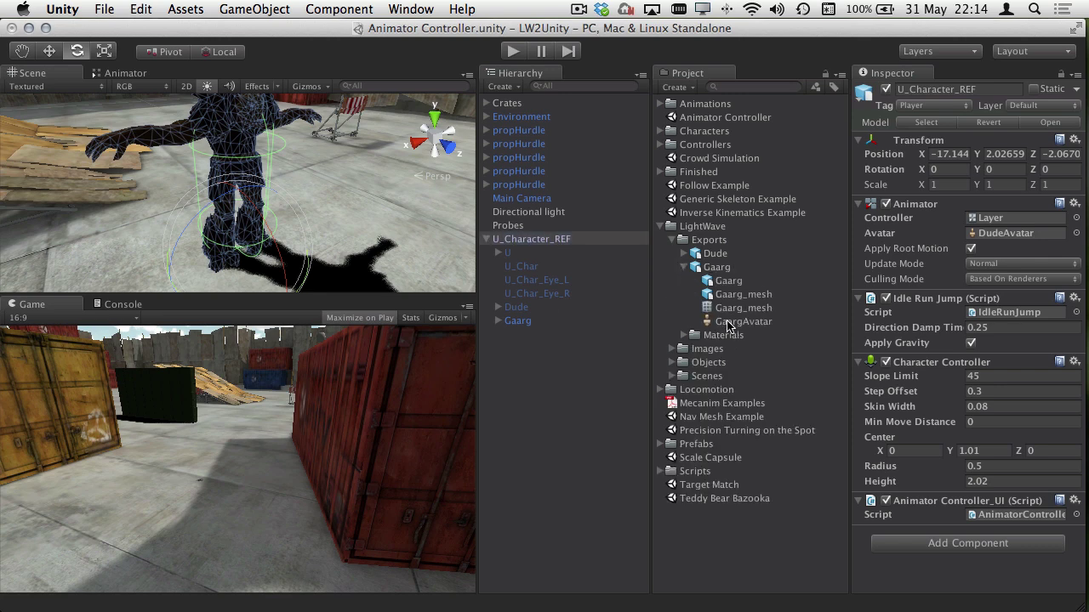
{"action": "left_click_drag", "start_coordinate": [727, 326], "coordinate": [1012, 234]}
{"action": "left_click", "coordinate": [529, 322]}
{"action": "left_click", "coordinate": [616, 242]}
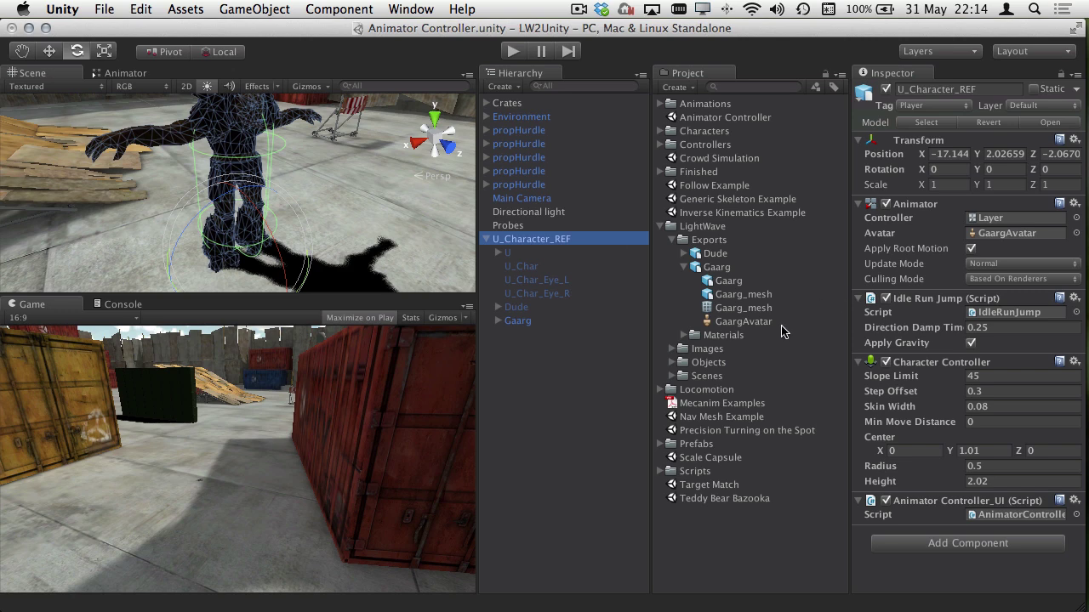
- Open the Humanoid avatar configuration of the Gaarg model in LightWave/Exports
{"action": "left_click", "coordinate": [735, 267]}
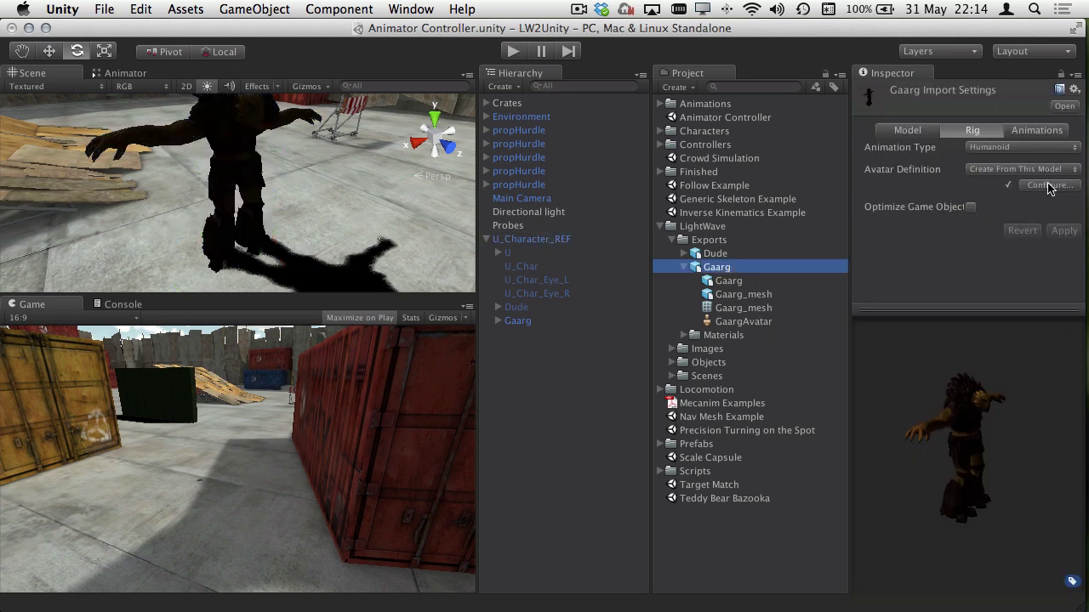
{"action": "left_click", "coordinate": [1049, 186]}
{"action": "left_click", "coordinate": [683, 238]}
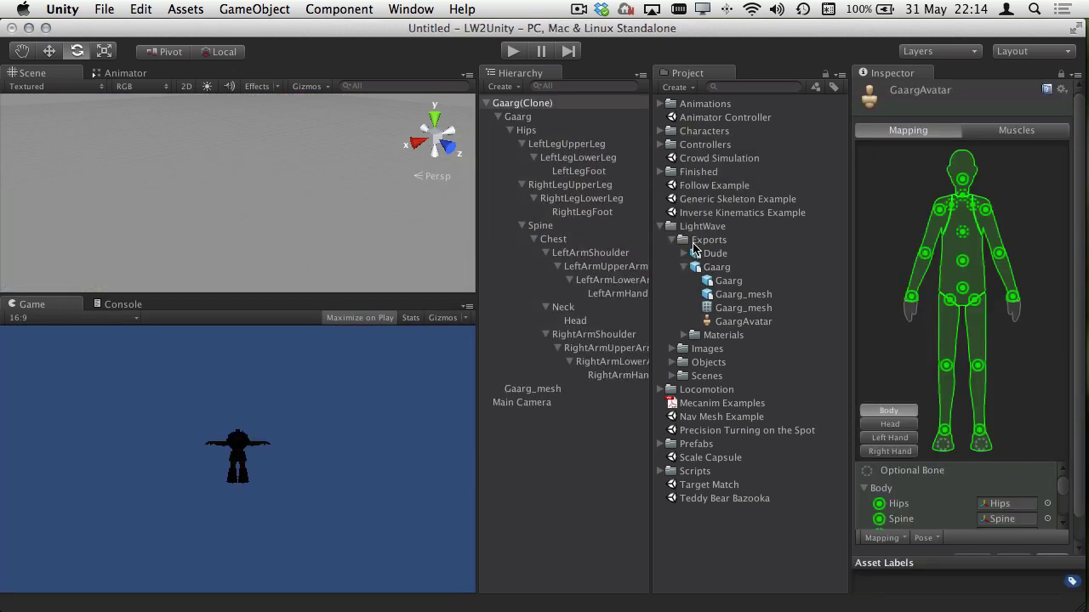
- Examine Gaarg's head, left hand and body bone mappings, and close the avatar configuration
{"action": "left_click", "coordinate": [887, 425]}
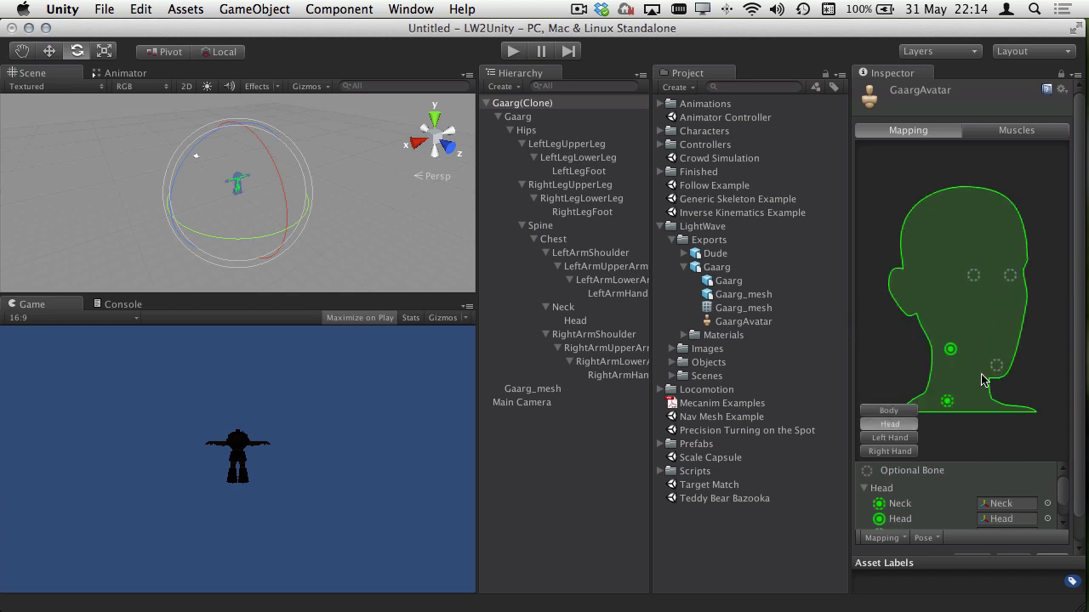
{"action": "left_click", "coordinate": [889, 437]}
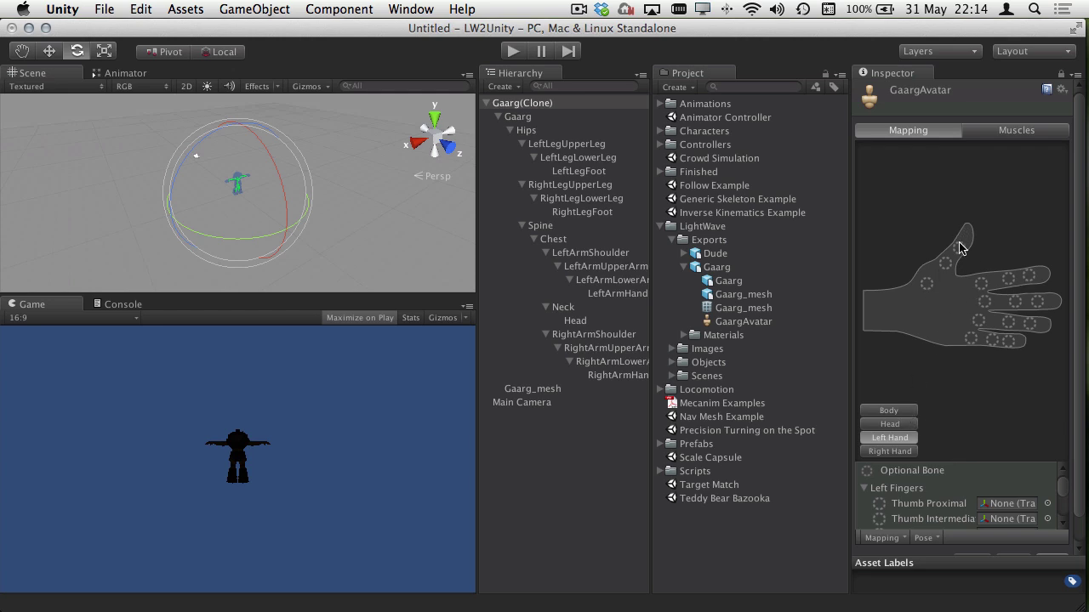
{"action": "left_click", "coordinate": [890, 424]}
{"action": "left_click", "coordinate": [889, 410]}
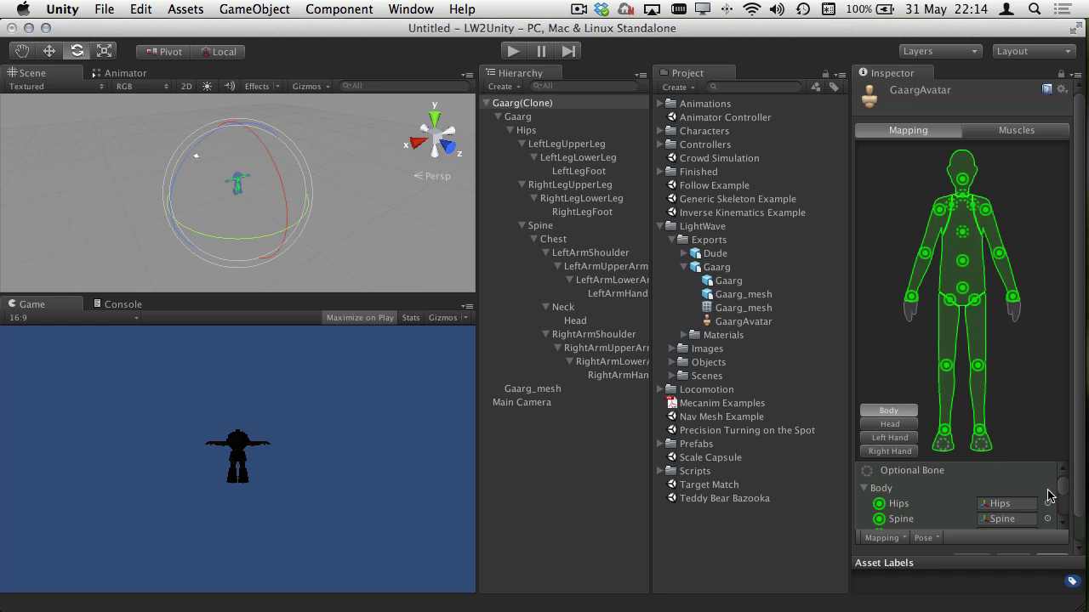
{"action": "scroll", "coordinate": [1055, 503], "scroll_direction": "down", "scroll_amount": 5}
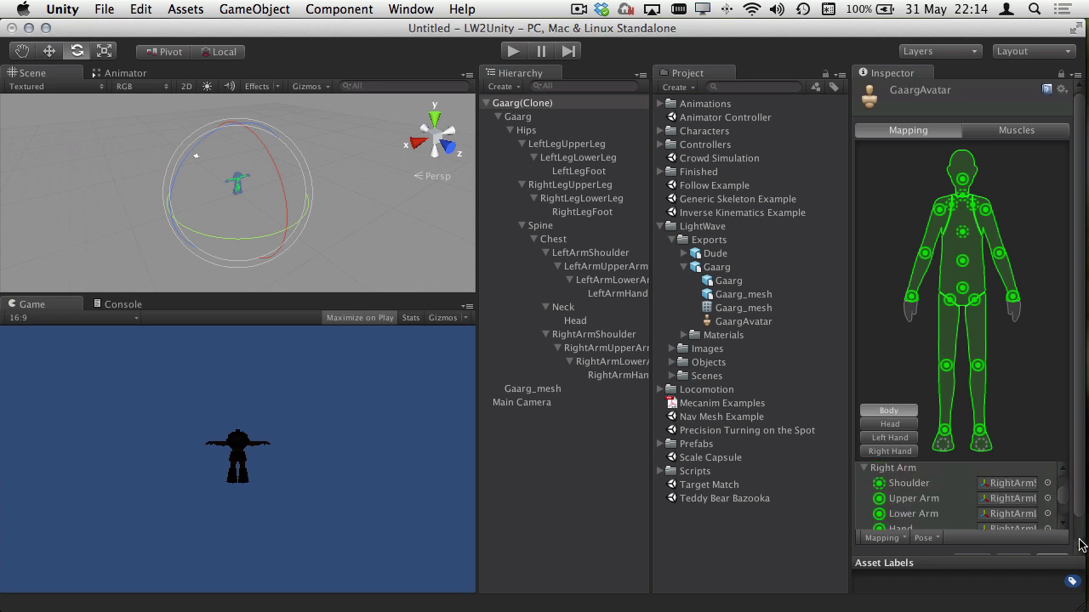
{"action": "scroll", "coordinate": [1080, 545], "scroll_direction": "down", "scroll_amount": 3}
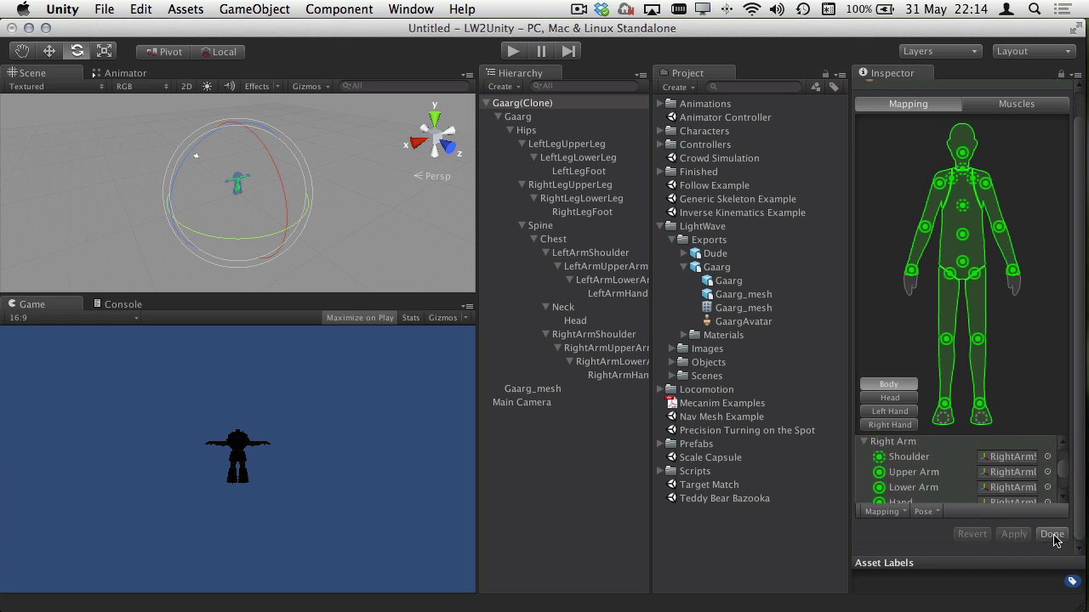
{"action": "left_click", "coordinate": [1053, 534]}
- Frame U_Character_REF in the scene, start play mode, and run Gaarg forward with a turn and a jump
{"action": "left_click", "coordinate": [510, 240]}
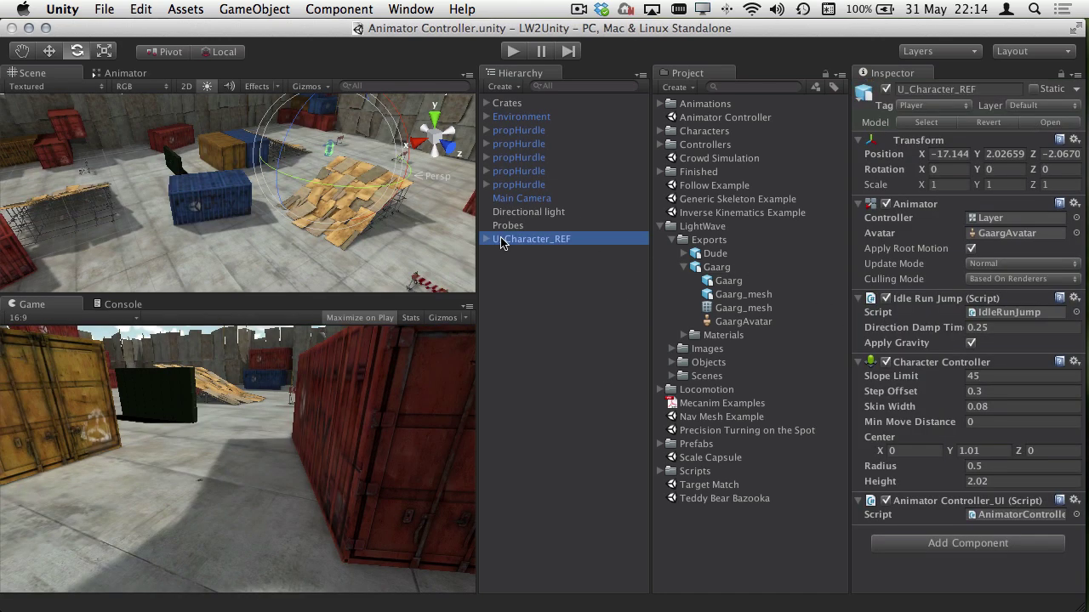
{"action": "key", "text": "f"}
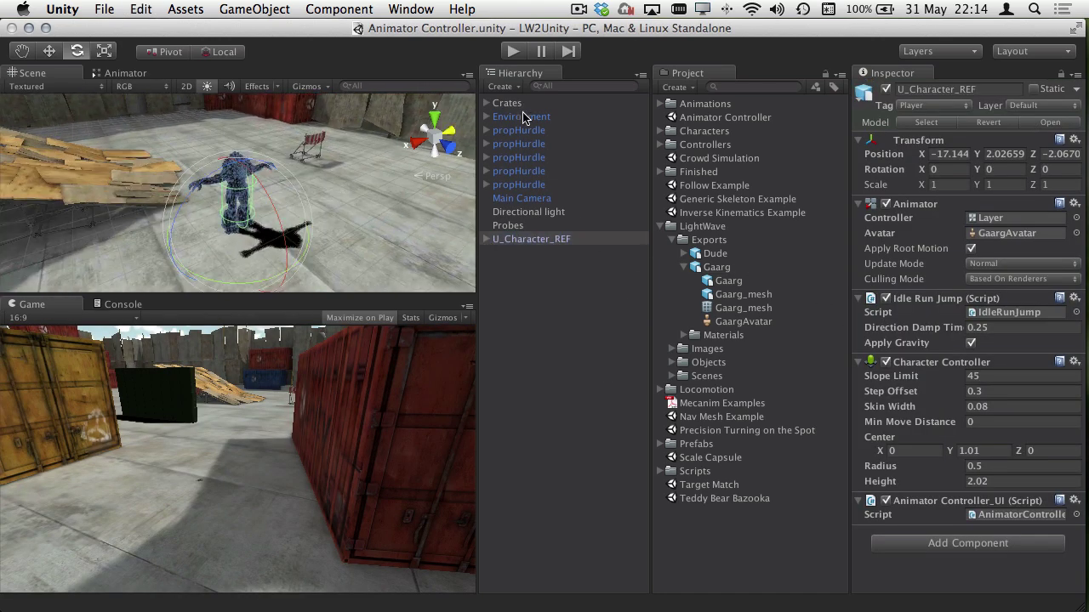
{"action": "left_click", "coordinate": [513, 51]}
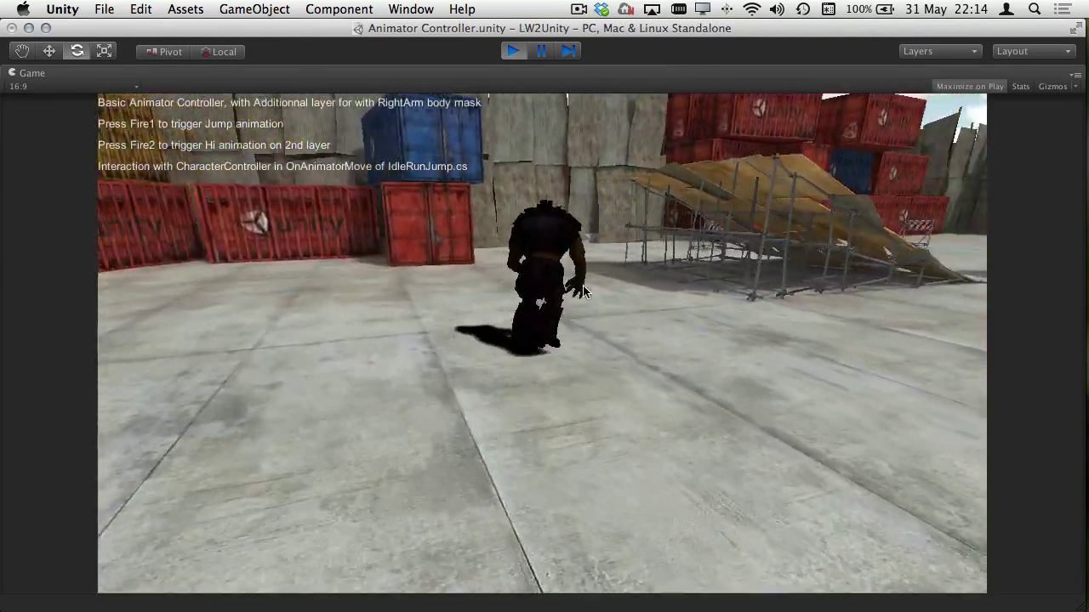
{"action": "key", "text": "Up"}
{"action": "key", "text": "Right"}
{"action": "left_click", "coordinate": [583, 286]}
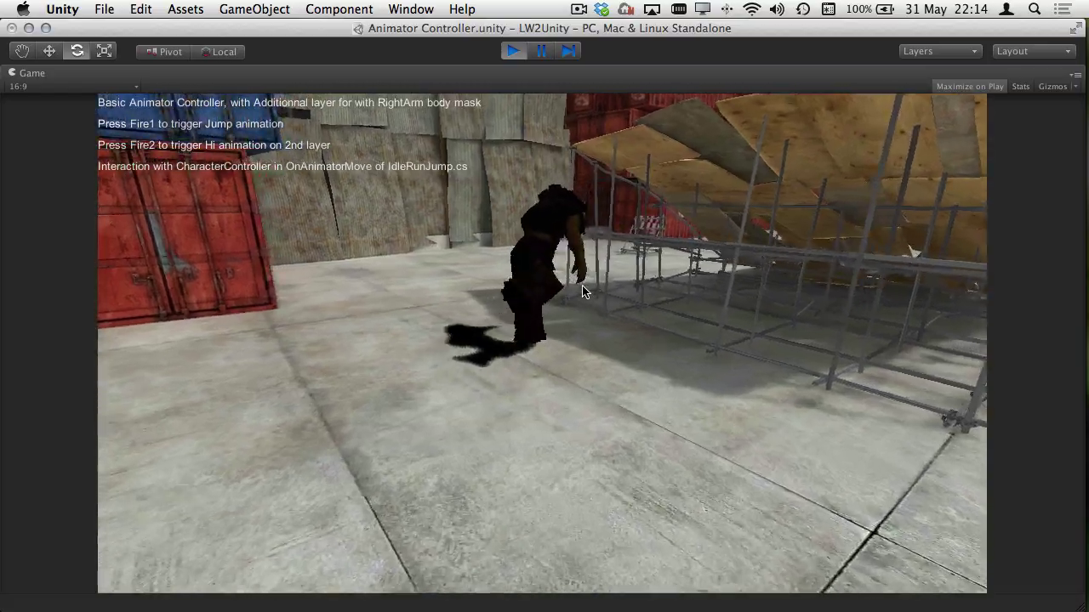
- Steer Gaarg around the yard in both directions, trigger the Hi and Jump animations, and stop play mode
{"action": "key", "text": "Left"}
{"action": "right_click", "coordinate": [576, 254]}
{"action": "key", "text": "Right"}
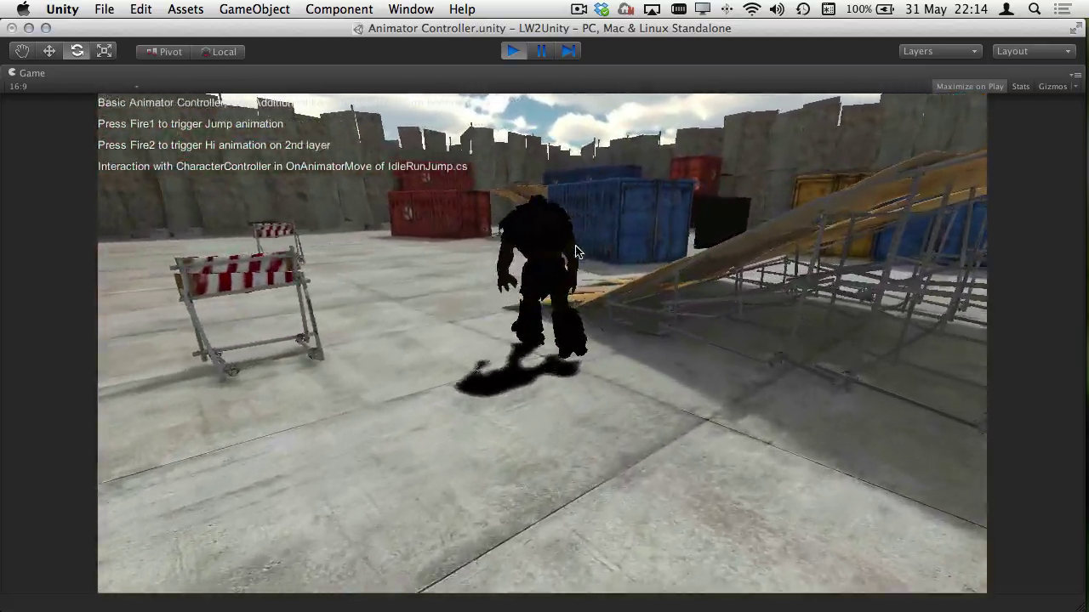
{"action": "key", "text": "Left"}
{"action": "left_click", "coordinate": [575, 246]}
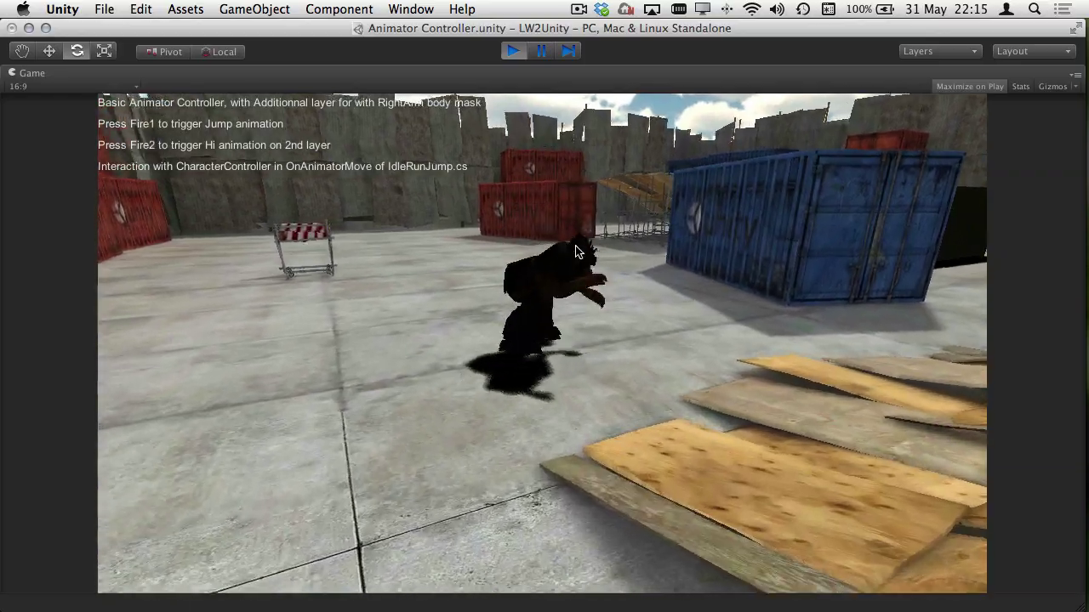
{"action": "right_click", "coordinate": [575, 247]}
{"action": "key", "text": "Left"}
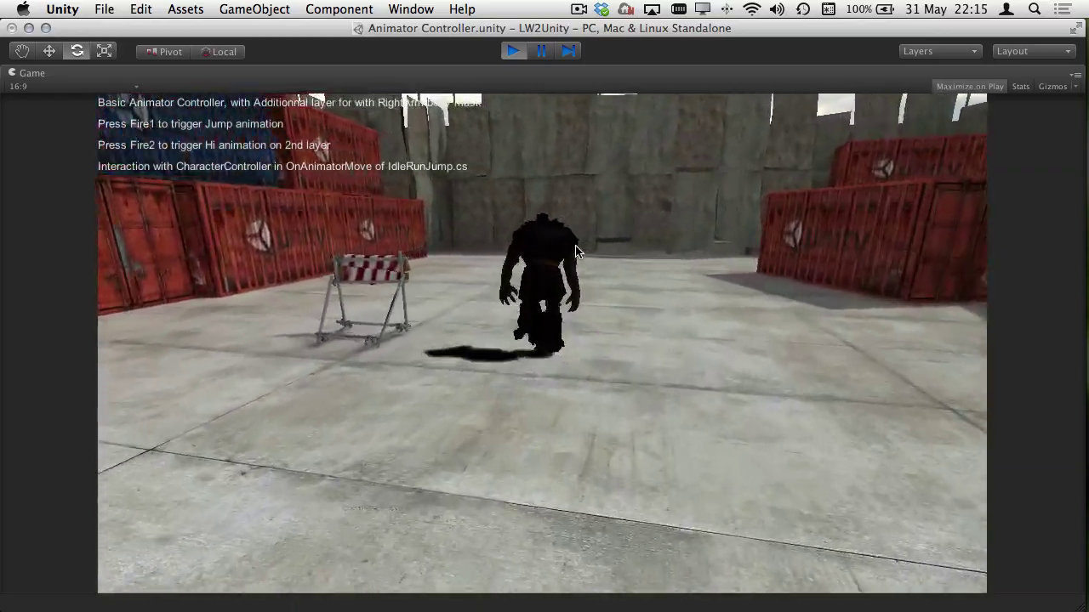
{"action": "key", "text": "Right"}
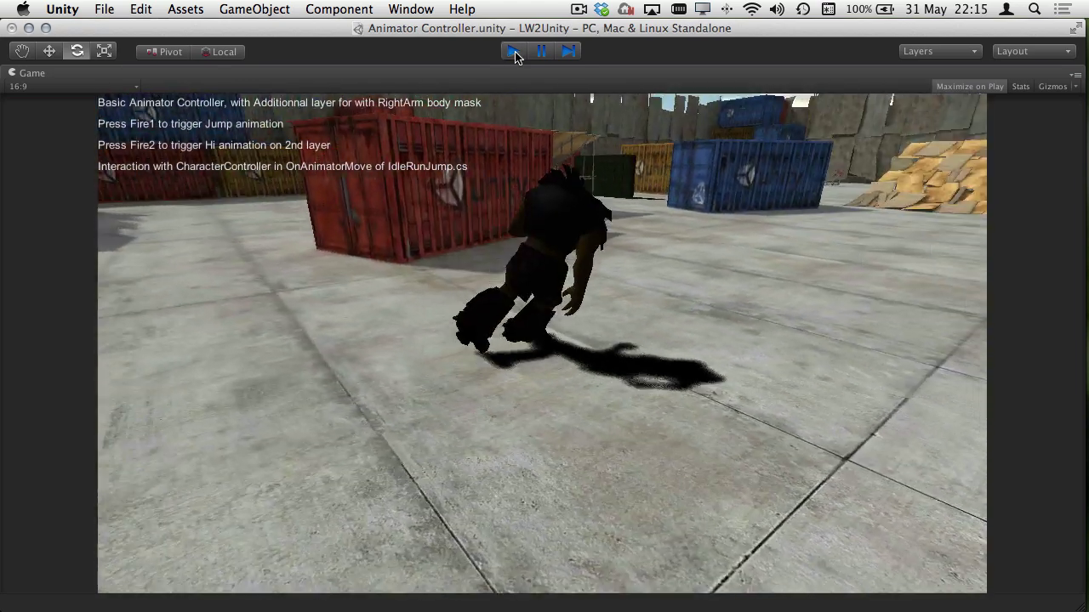
{"action": "left_click", "coordinate": [513, 51]}
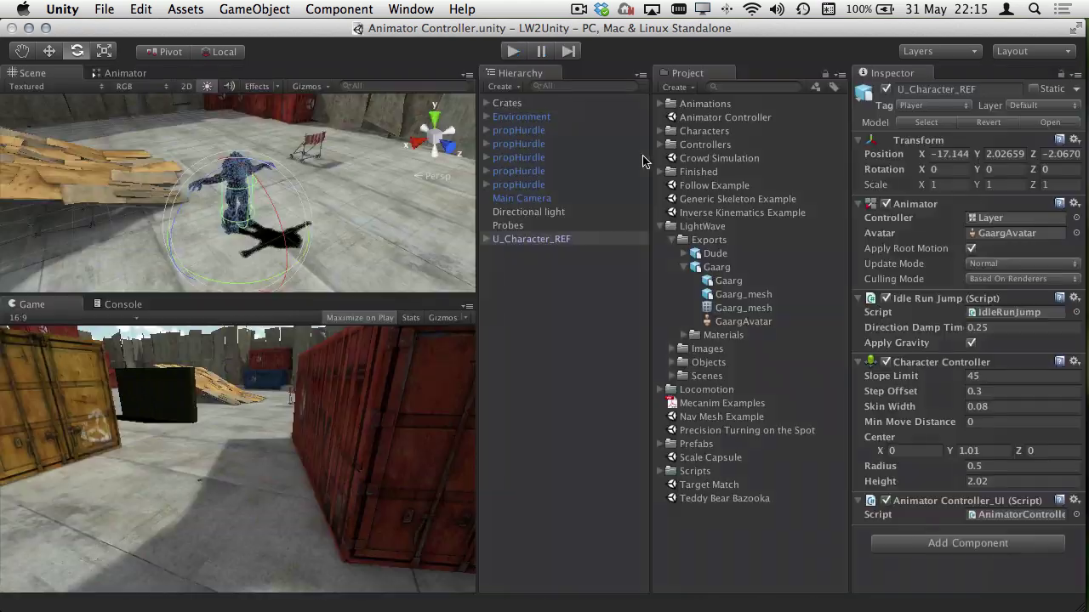